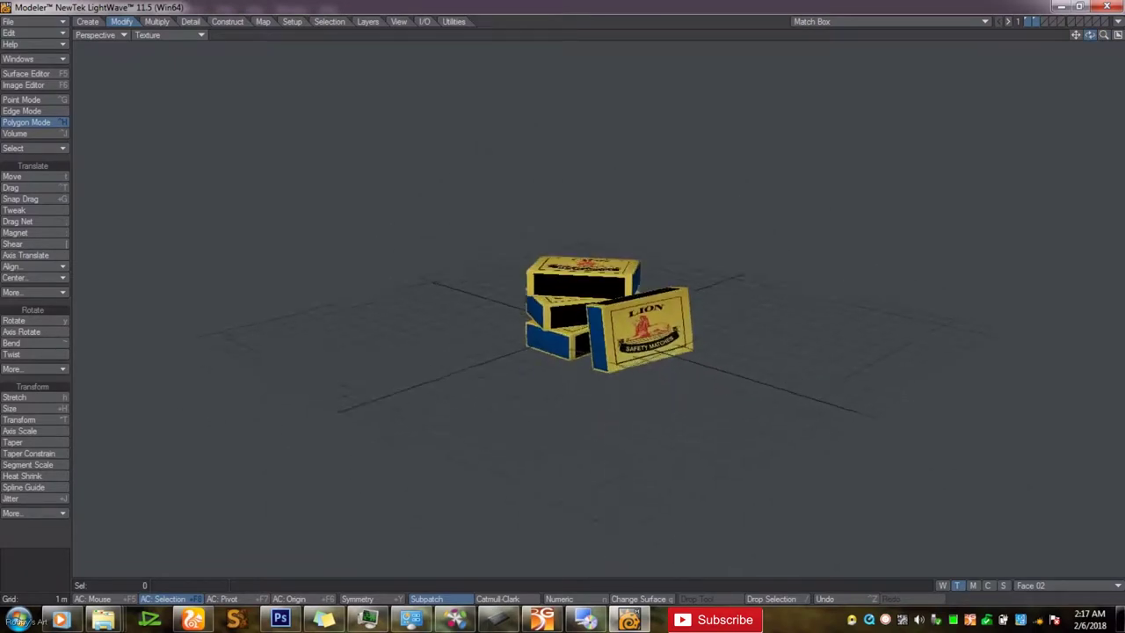
Examine the finished matchbox stack from several angles
left_click_drag(1090, 35, 1116, 38)
left_click_drag(988, 72, 993, 92)
mouse_move(1090, 35)
left_mouse_down()
mouse_move(1120, 40)
mouse_move(1098, 32)
left_mouse_up()
left_click_drag(945, 83, 914, 88)
mouse_move(1089, 35)
left_mouse_down()
mouse_move(1074, 46)
mouse_move(1116, 49)
mouse_move(1099, 79)
mouse_move(1095, 34)
mouse_move(1124, 35)
mouse_move(1095, 35)
left_mouse_up()
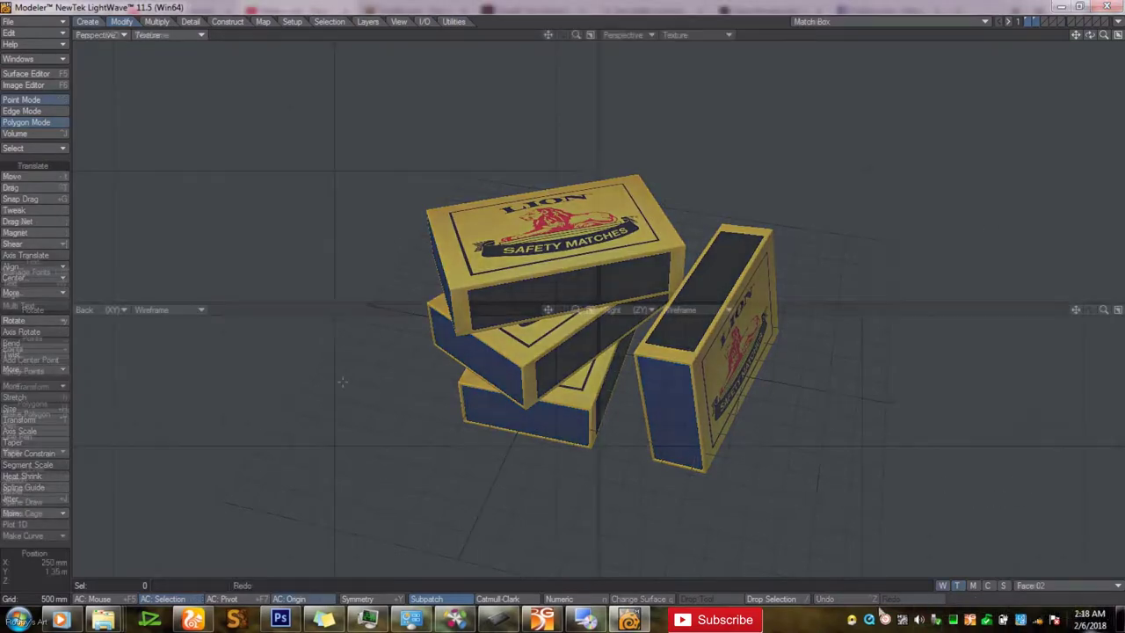
Create a box centred on the origin, about 4 m wide, 1 m high and 2.4 m deep
left_click(27, 177)
left_click_drag(256, 139, 421, 232)
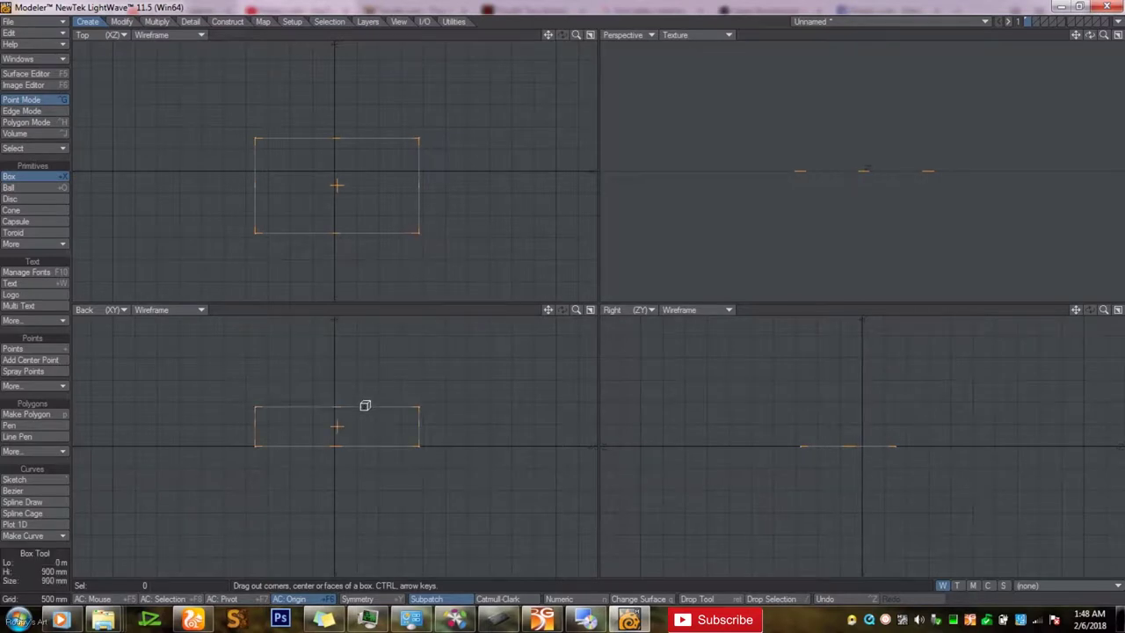
left_click_drag(367, 416, 364, 399)
left_click_drag(898, 426, 864, 445)
mouse_move(1090, 35)
left_mouse_down()
mouse_move(1079, 71)
mouse_move(1092, 39)
left_mouse_up()
left_click_drag(255, 447, 249, 452)
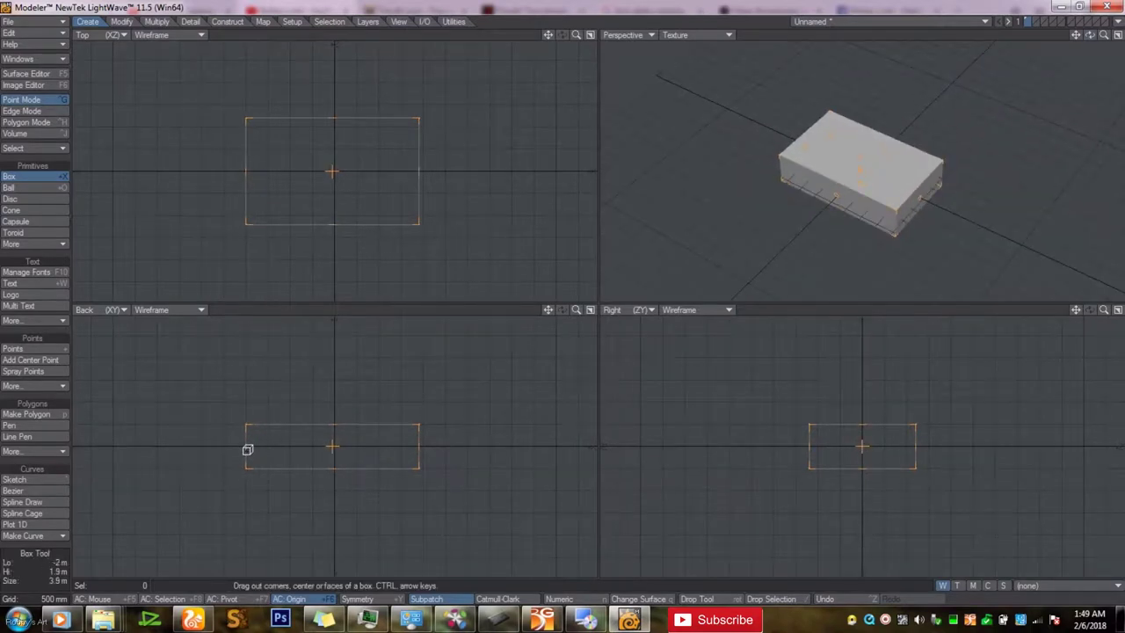
left_click_drag(420, 448, 423, 449)
left_click_drag(1090, 35, 993, 37)
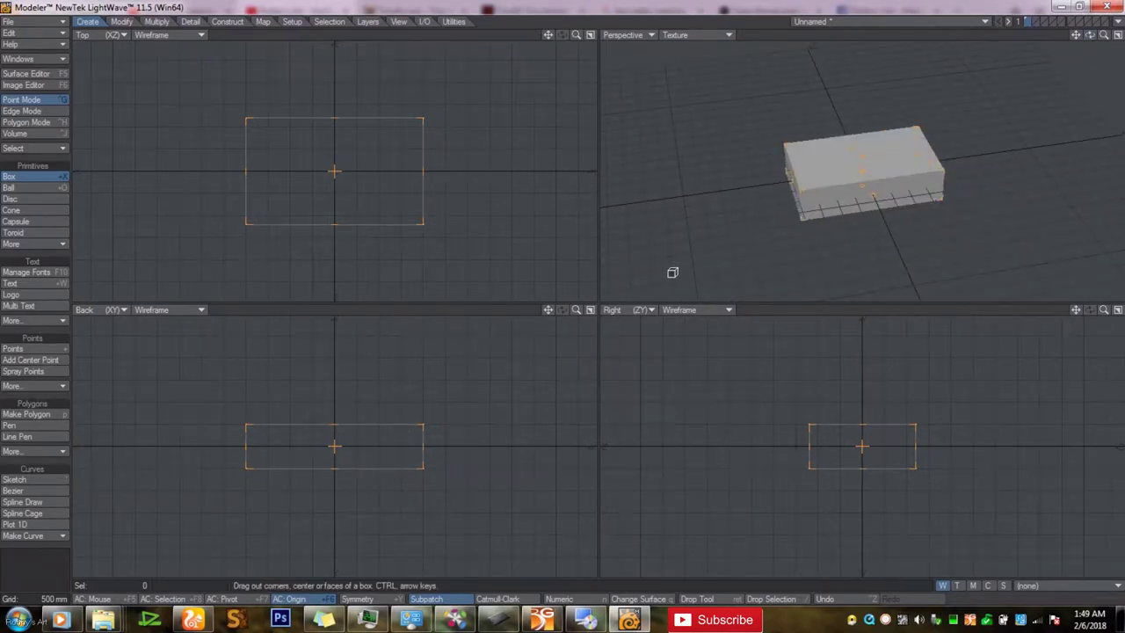
key("space")
Delete the two small end faces of the box to leave an open sleeve
key("Delete")
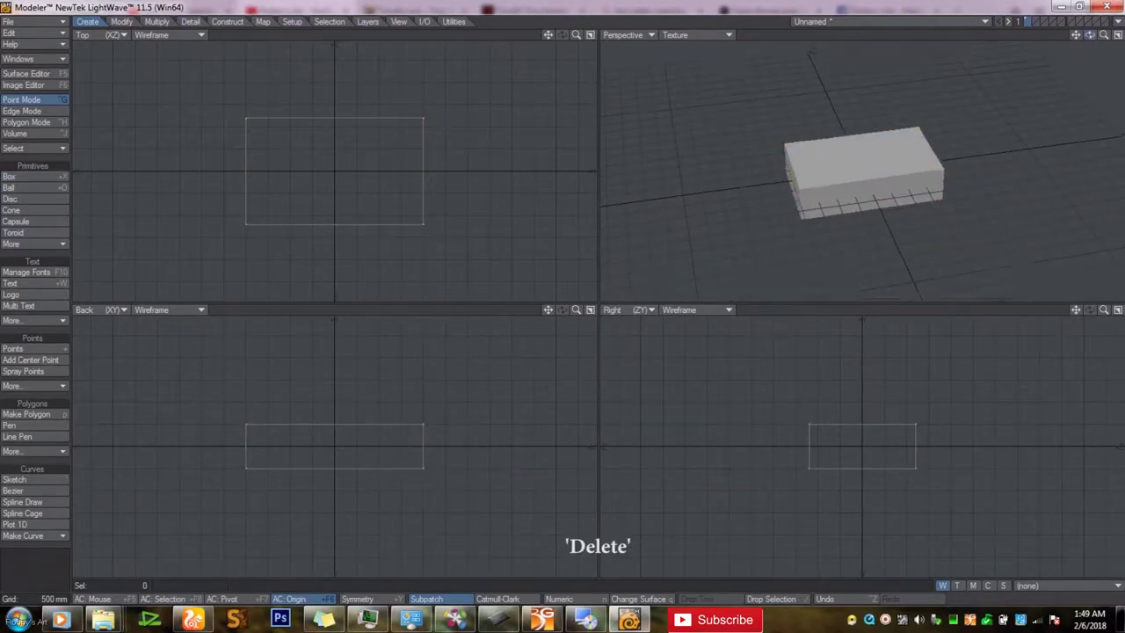
left_click(39, 125)
left_click(882, 167)
key("slash")
left_click_drag(879, 138, 938, 163, "alt")
left_click(913, 175)
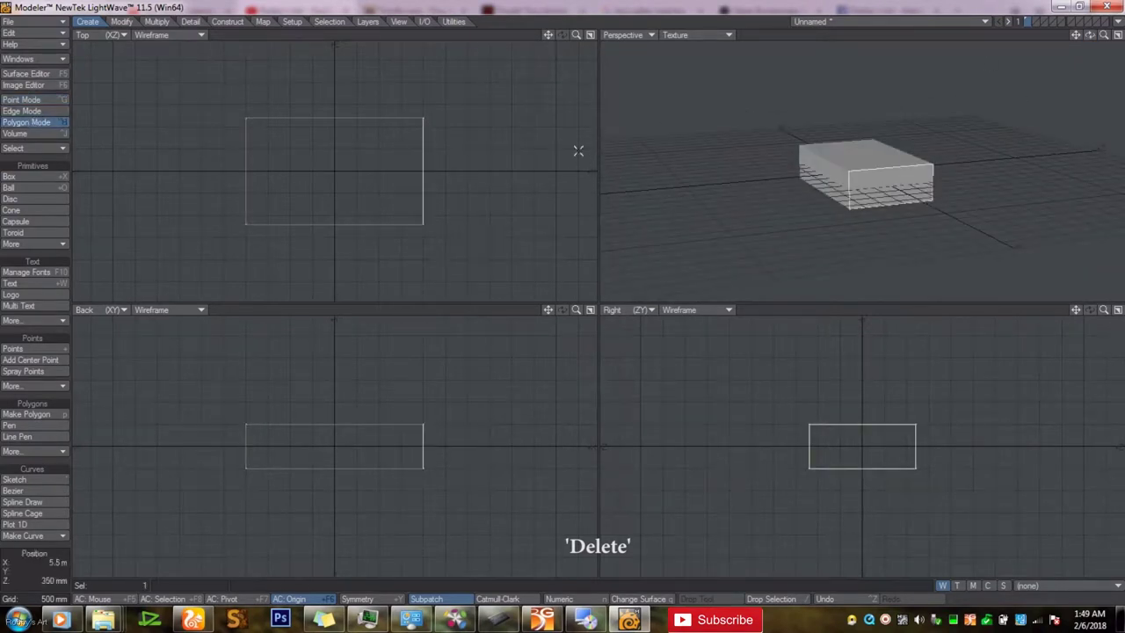
key("Delete")
Display the perspective view as Textured Wire and thicken the sleeve's walls slightly inward
left_click(706, 37)
left_click(703, 110)
left_click_drag(1091, 36, 1041, 41)
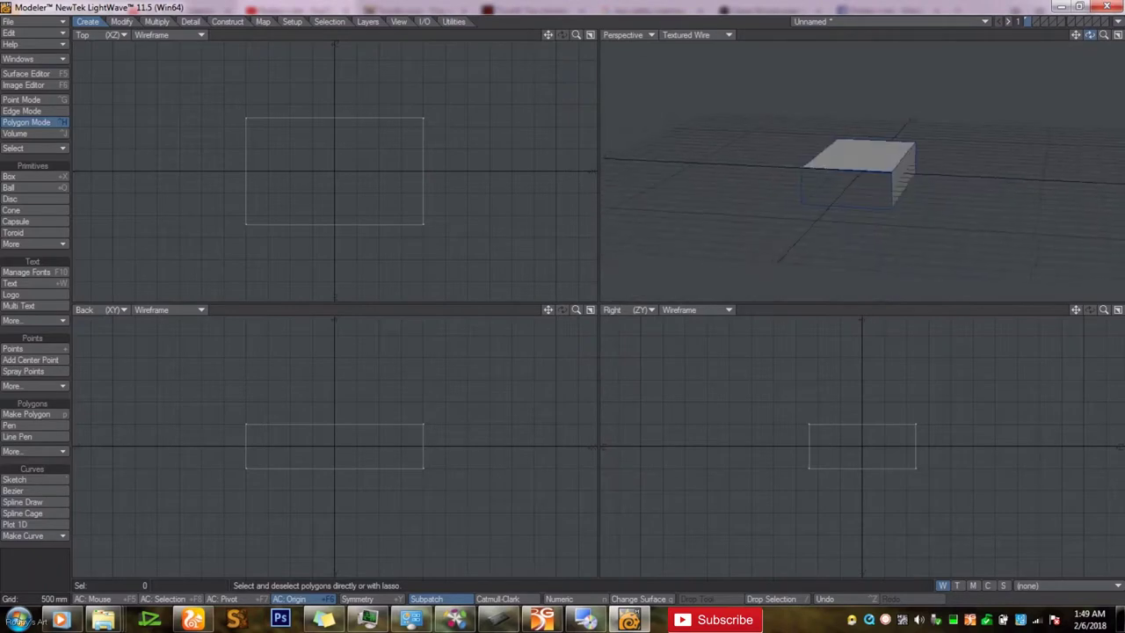
left_click(157, 21)
left_click(35, 265)
left_click(35, 262)
left_click_drag(890, 440, 897, 440)
key("space")
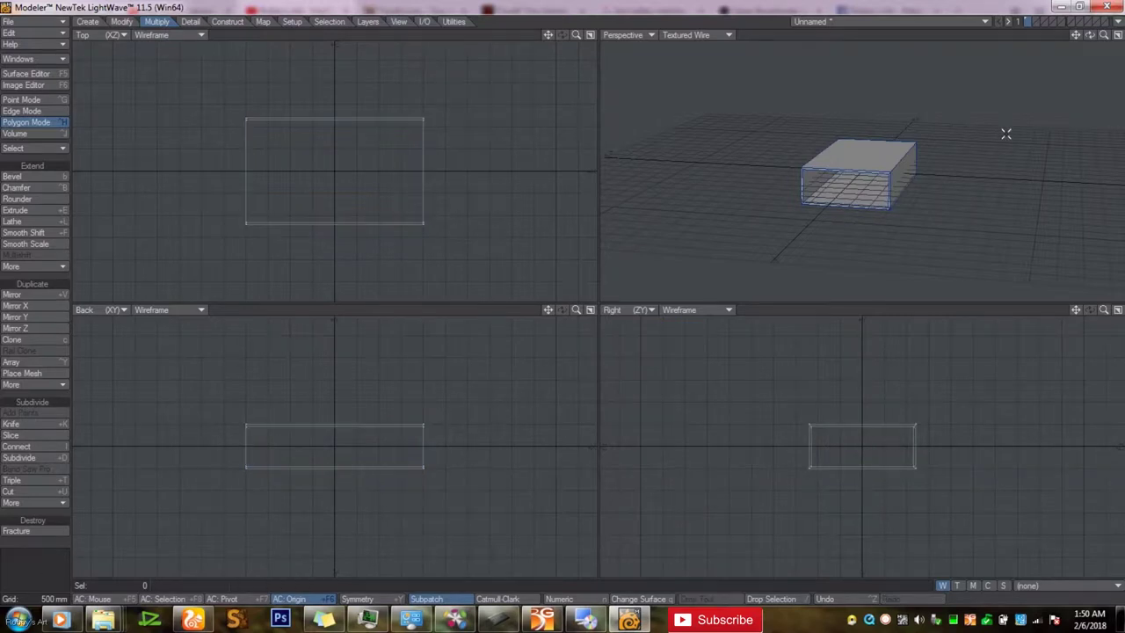
Round the outer edges of the sleeve with Rounder, using 2 rounding polygons and a 20 mm inset distance
key("a")
left_click_drag(1090, 35, 1118, 66)
left_click(36, 112)
left_click(454, 405)
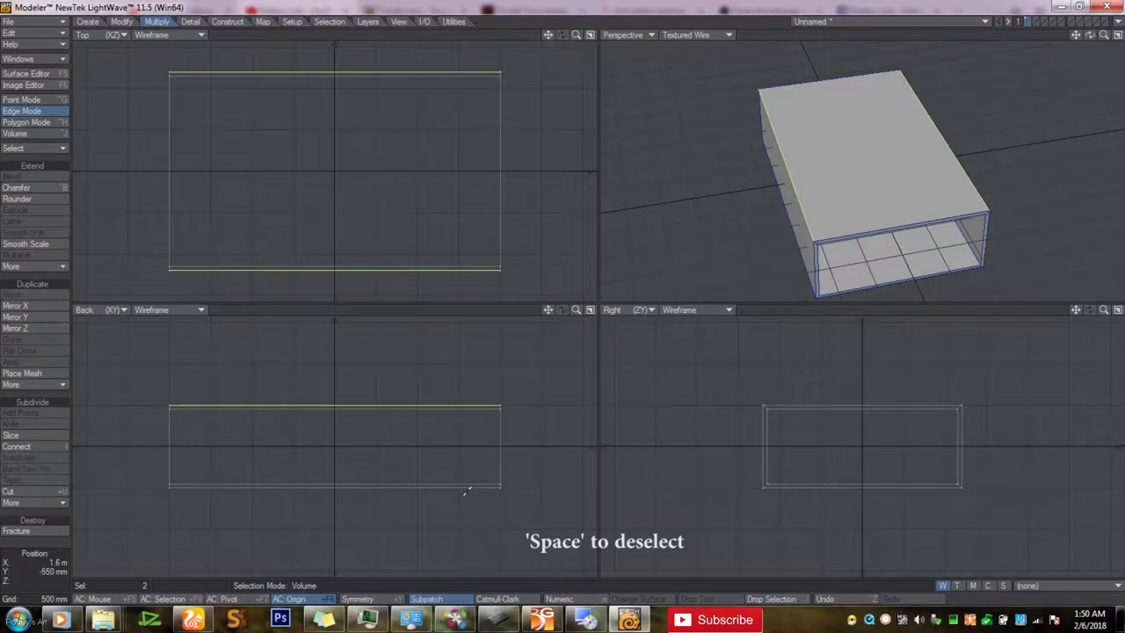
left_click(467, 487)
left_click(763, 442)
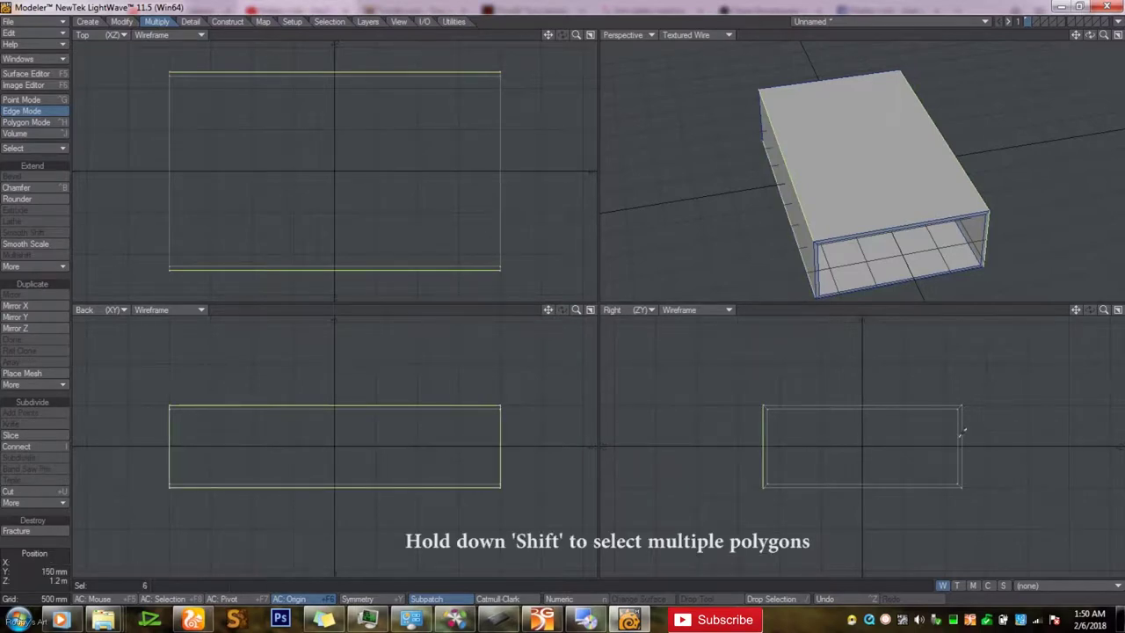
left_click(904, 406)
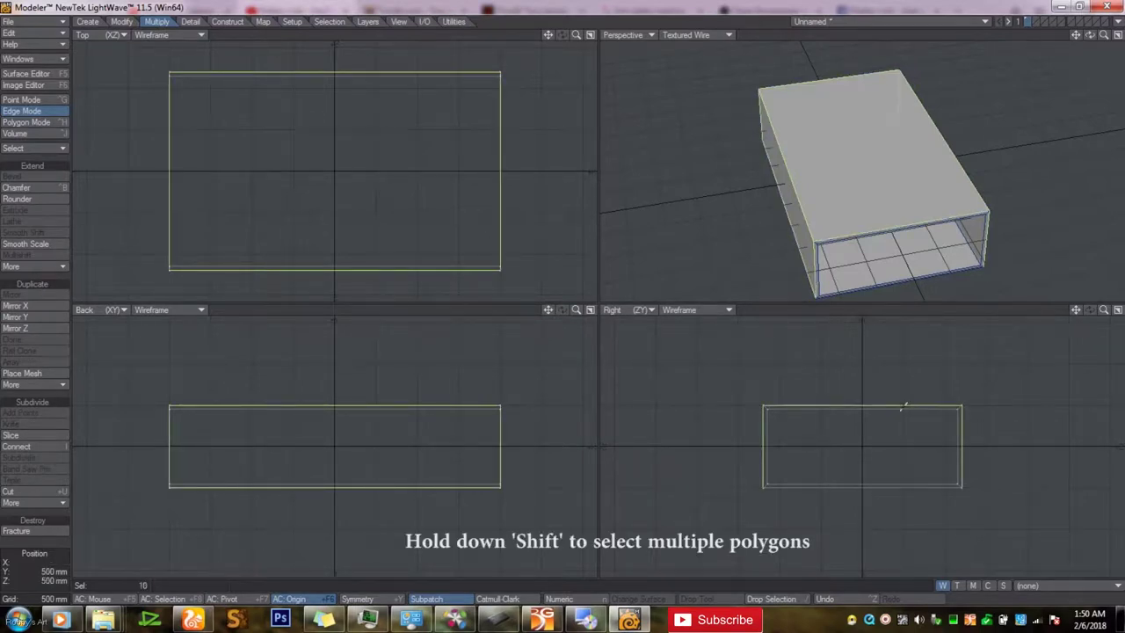
left_click(902, 488)
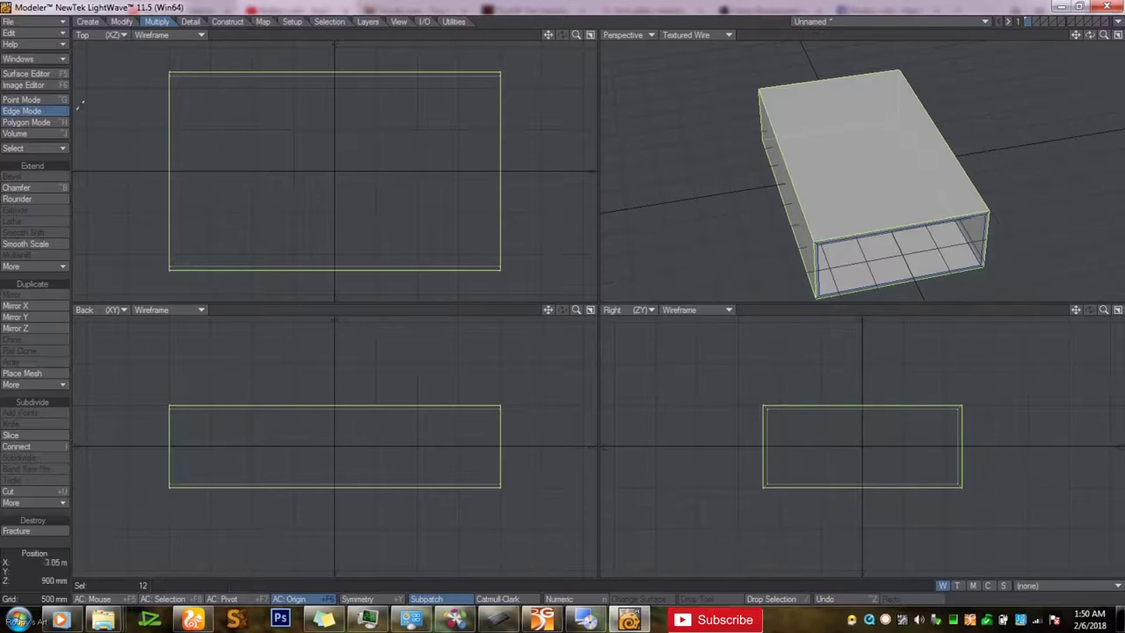
left_click(26, 199)
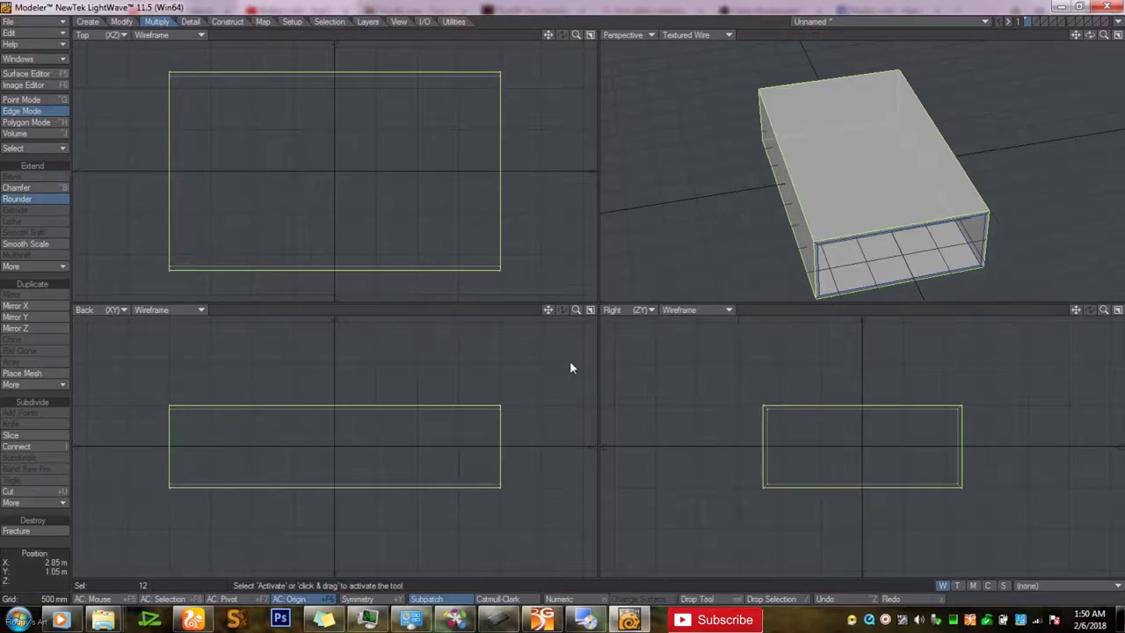
key("n")
mouse_move(1104, 35)
left_mouse_down()
mouse_move(1121, 35)
mouse_move(1118, 45)
left_mouse_up()
left_click_drag(577, 224, 552, 211)
type("20")
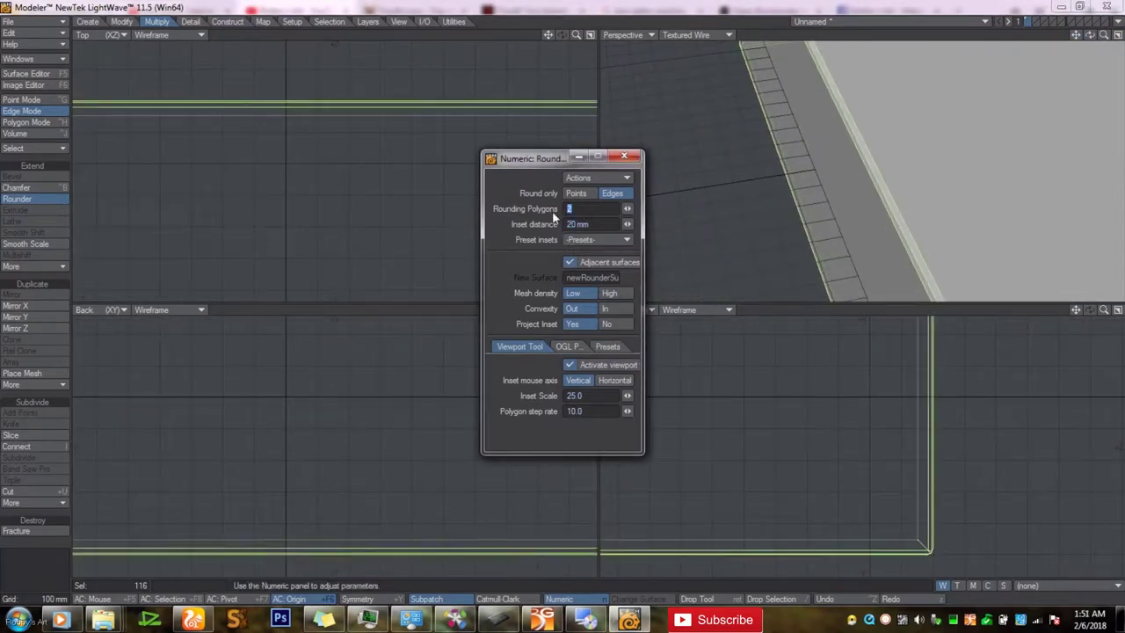
left_click_drag(1104, 36, 1045, 36)
key("a")
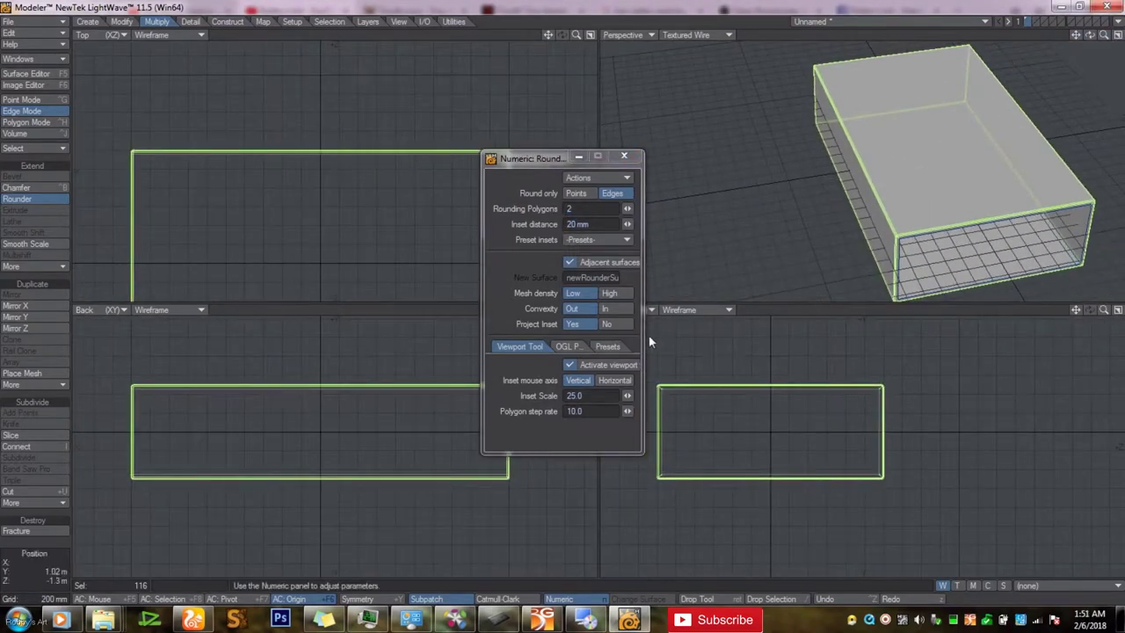
key("space")
key("slash")
Switch the perspective view's shading back to Texture
left_click_drag(1091, 36, 940, 38)
left_click(703, 35)
left_click(708, 108)
left_click_drag(1090, 37, 1019, 37)
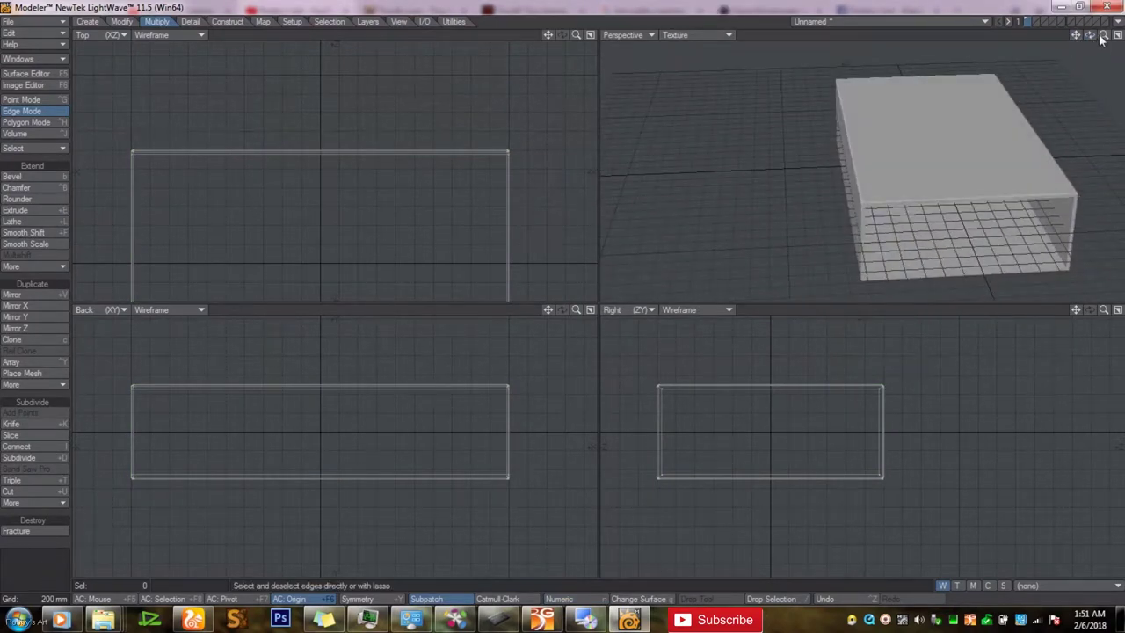
key("a")
Start a box in the second layer at the sleeve's 4 m width, reducing its depth to about 2.26 m to fit inside
left_click(1034, 21)
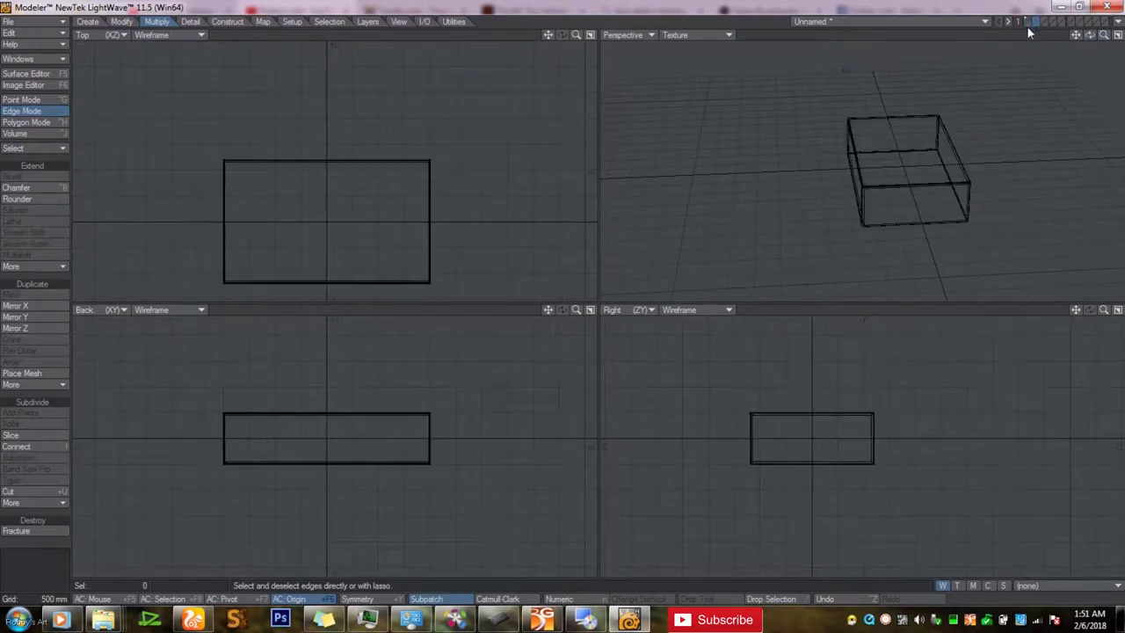
left_click(92, 22)
left_click(37, 177)
left_click(595, 598)
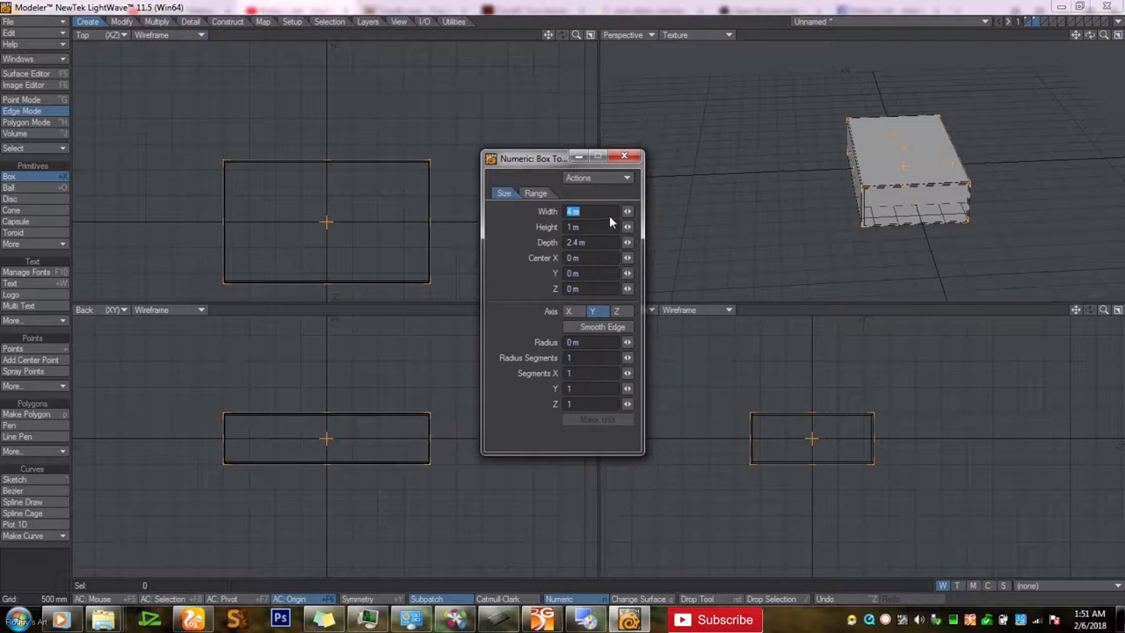
left_click_drag(326, 159, 329, 162)
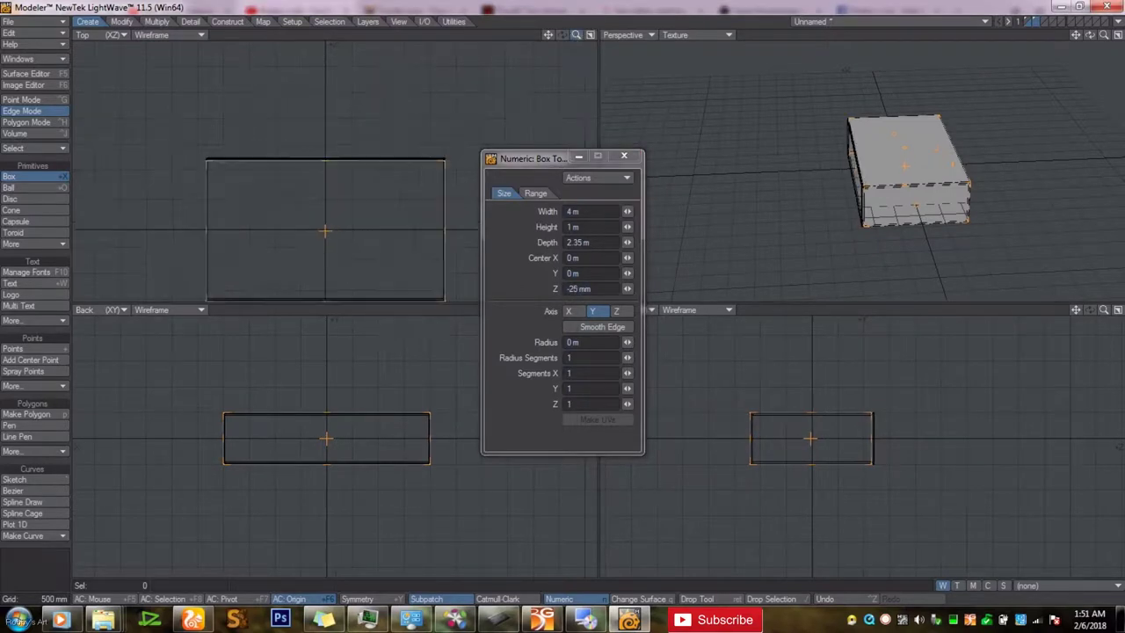
scroll(306, 121, "up", 5)
left_click_drag(303, 124, 297, 132)
left_click_drag(548, 35, 607, 2)
left_click_drag(359, 165, 360, 145)
key("a")
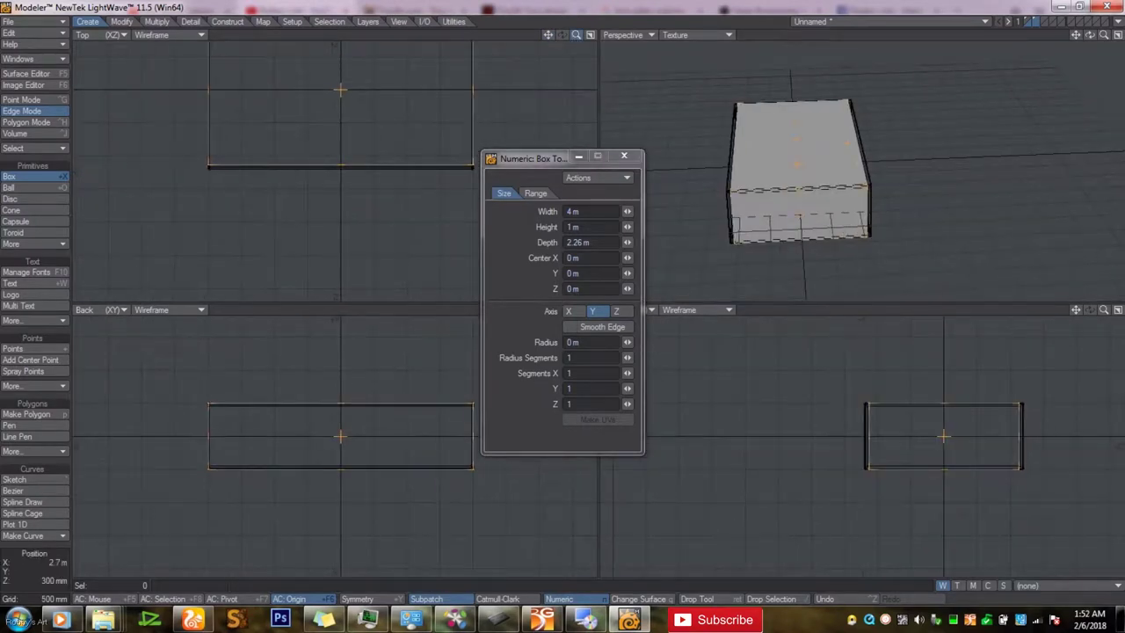
Bring the new box's upper and lower faces inside the sleeve's inner walls and finish the box
left_click_drag(532, 158, 761, 129)
scroll(548, 316, "up", 5)
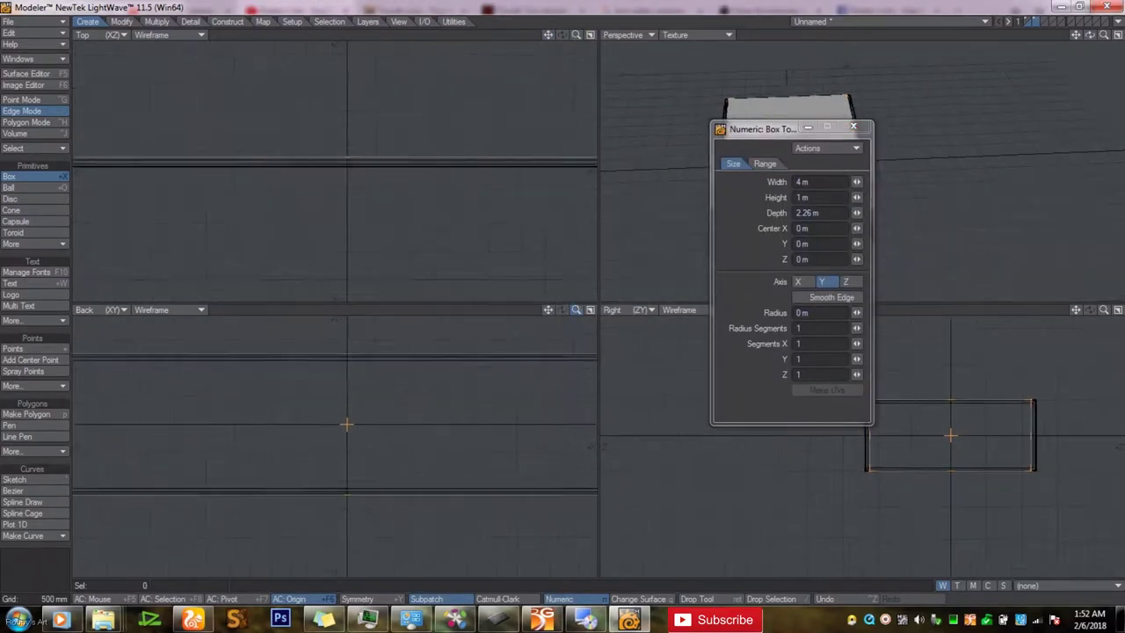
left_click_drag(548, 311, 553, 332)
left_click_drag(360, 333, 361, 345)
left_click_drag(357, 538, 357, 525)
left_click_drag(575, 310, 528, 312)
key("Return")
left_click(854, 126)
Delete the top face of the inner box to open it as a tray
left_click(26, 124)
left_click(818, 157)
key("Delete")
left_click_drag(1089, 36, 957, 77)
Thicken the walls of the open tray slightly
left_click(156, 22)
left_click(35, 266)
left_click(35, 268)
left_click_drag(494, 123, 468, 119)
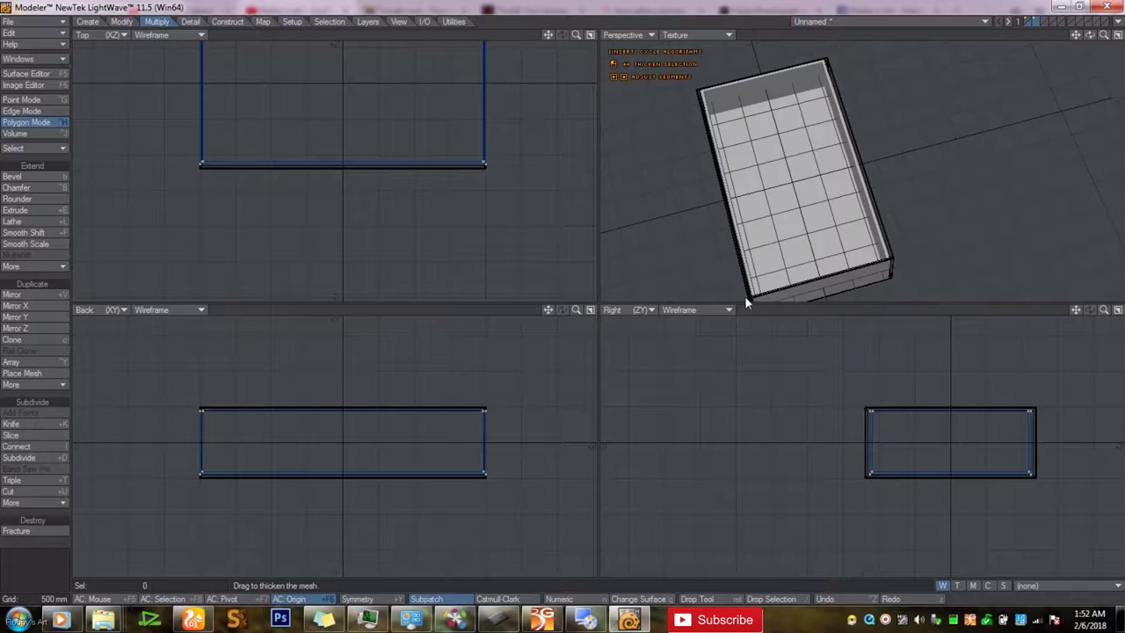
key("Return")
Show the tray layer alone and round the tray's outer edges with Rounder
left_click(1043, 23)
left_click_drag(1104, 311, 881, 294)
left_click(24, 112)
left_click(681, 404)
left_click(754, 489)
left_click(501, 486)
left_click_drag(577, 309, 565, 310)
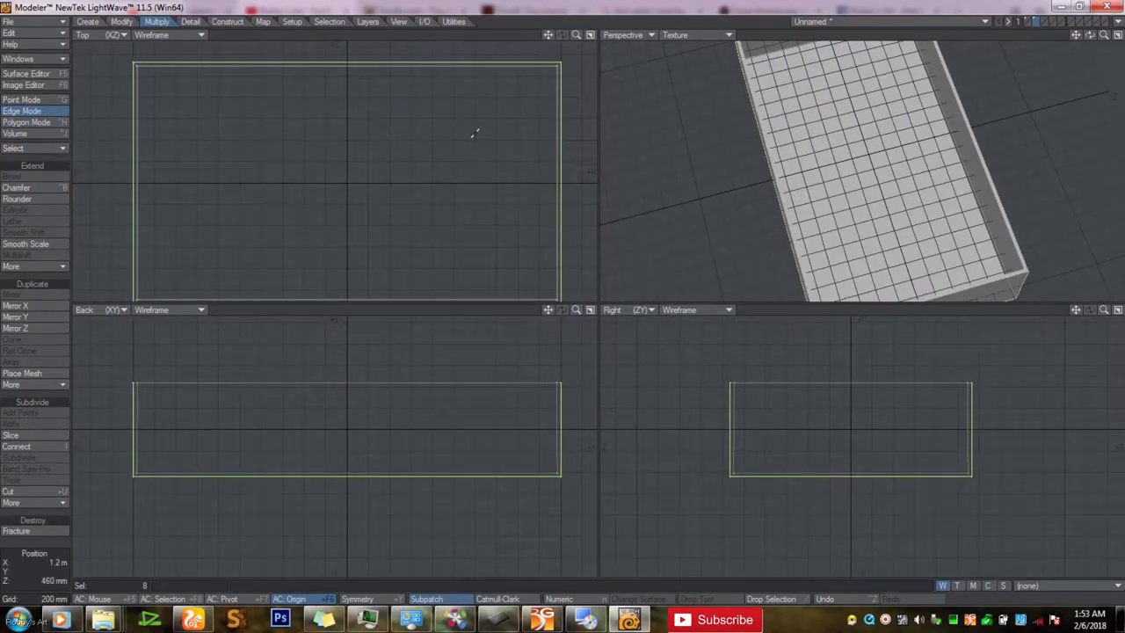
left_click(982, 156)
left_click_drag(1075, 35, 1095, 172)
left_click(988, 250)
left_click(872, 235)
left_click(35, 198)
left_click(559, 599)
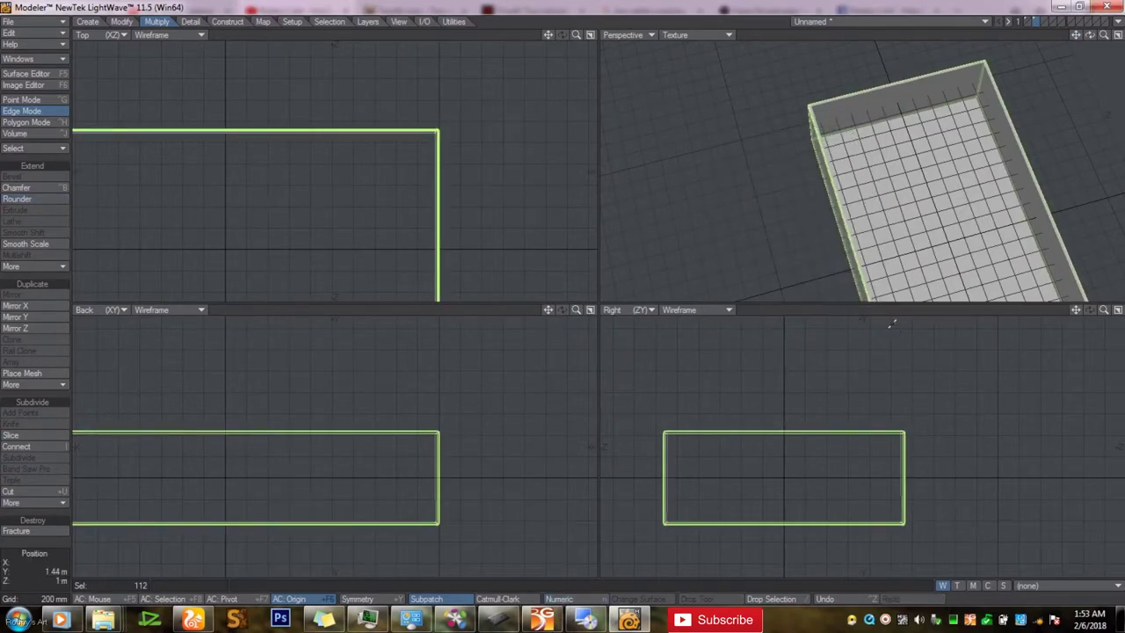
key("slash")
left_click_drag(1090, 35, 772, 193)
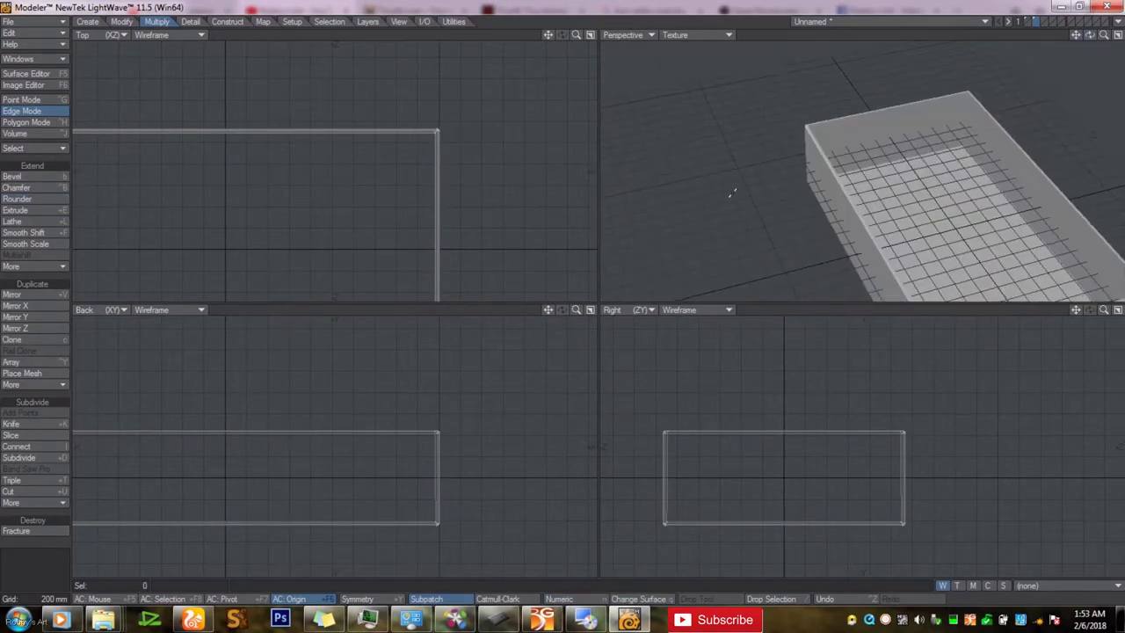
Save the object as Match Box in the Documents library
key("shift+s")
type("Match Box")
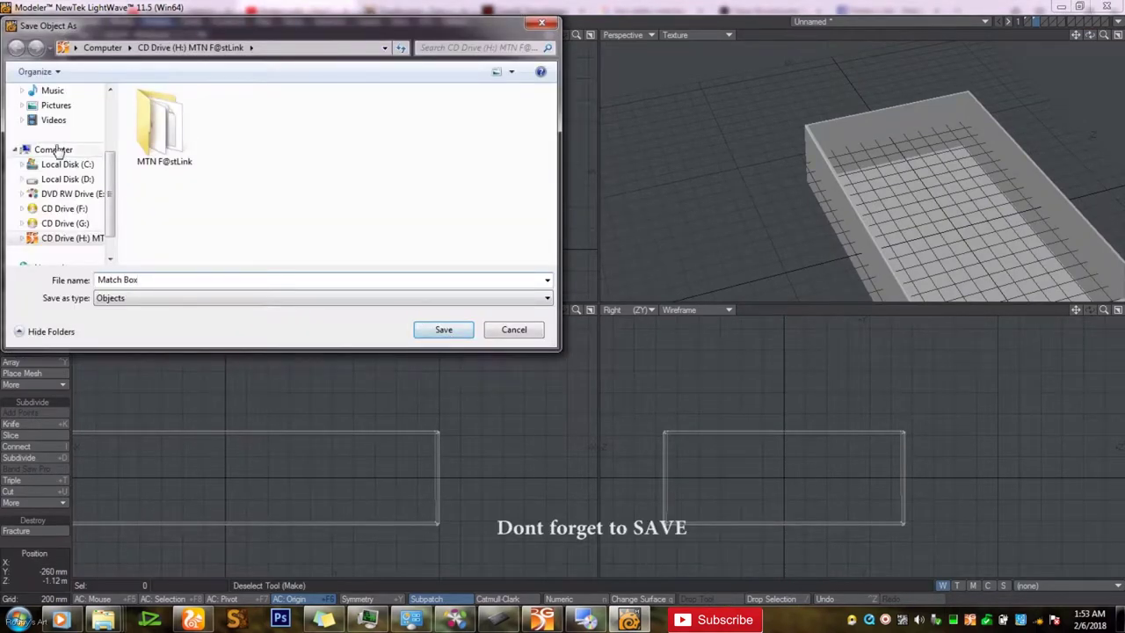
left_click(63, 178)
scroll(552, 128, "down", 2)
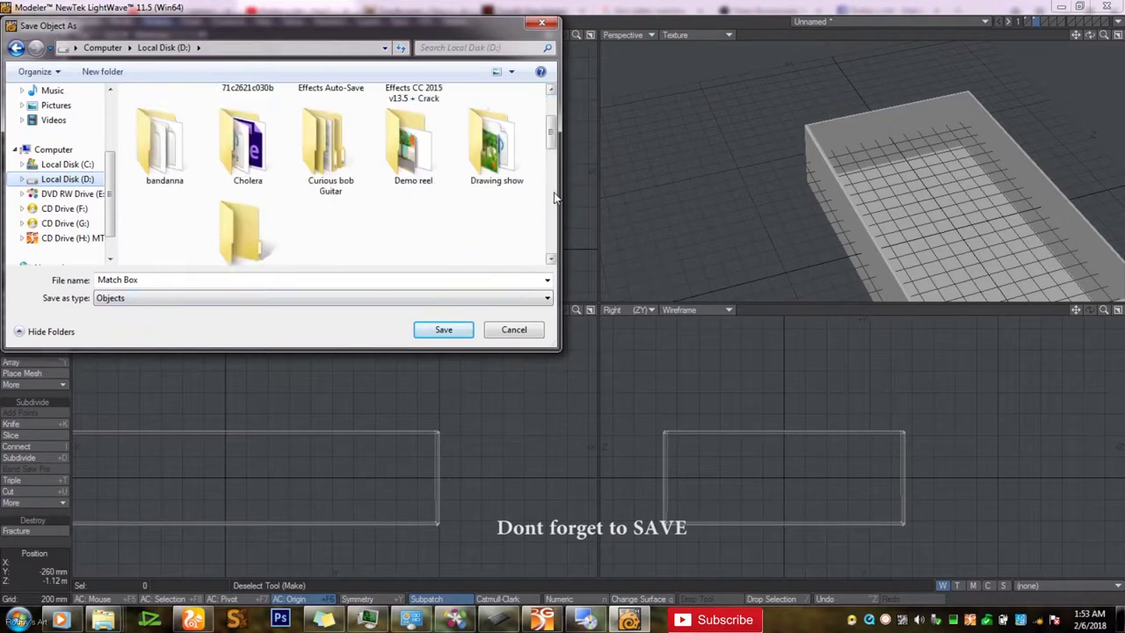
scroll(64, 161, "up", 3)
left_click(62, 186)
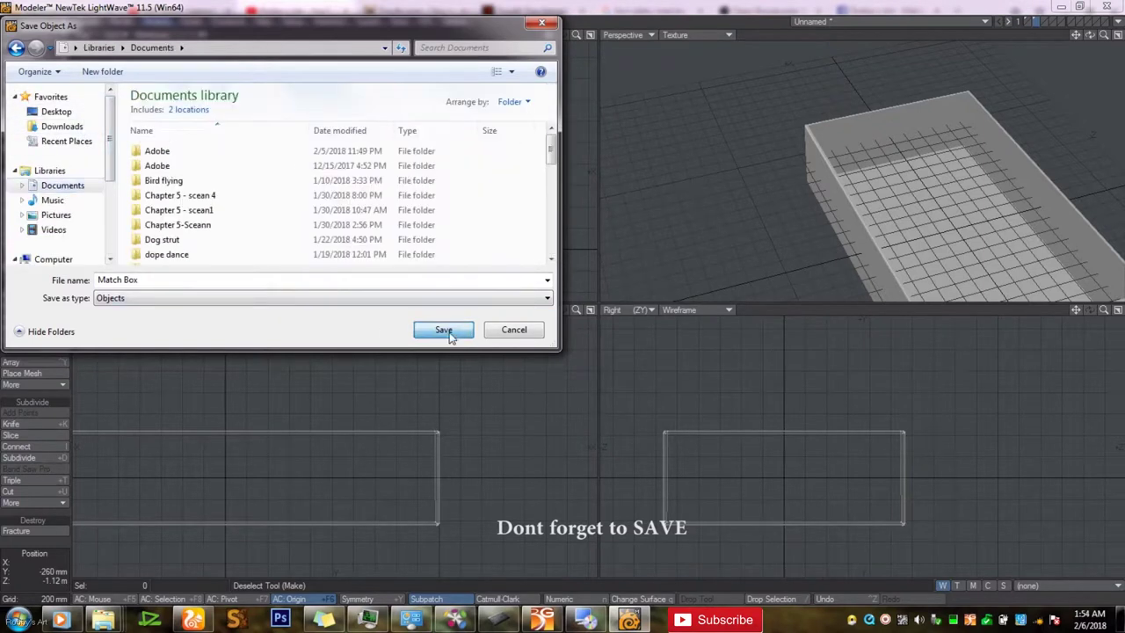
left_click(443, 329)
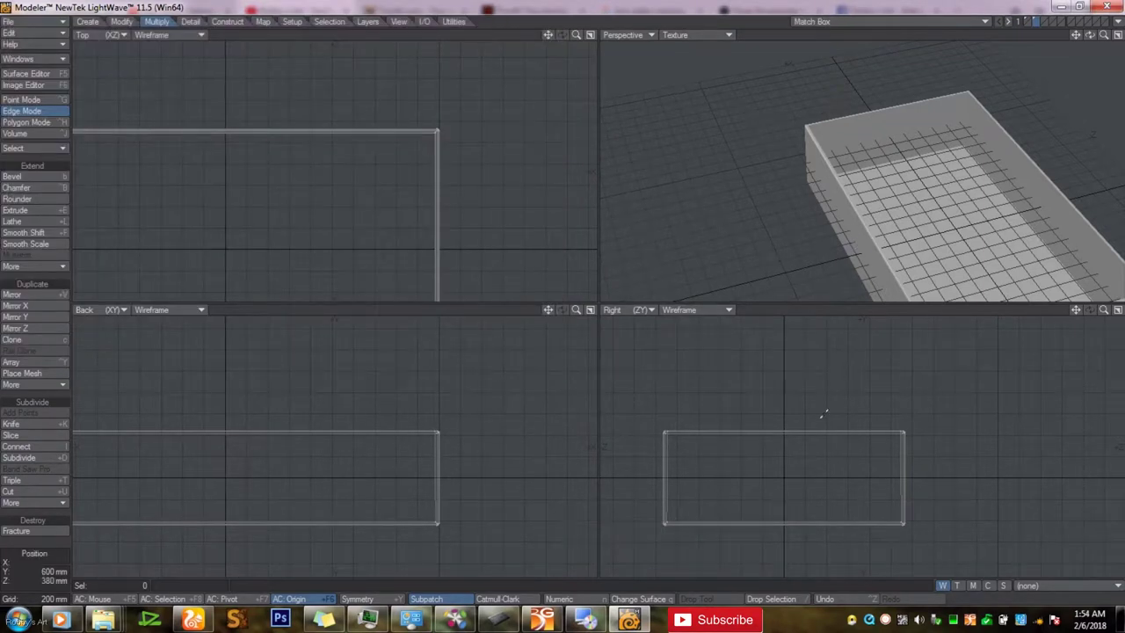
Show the sleeve and tray layers together and fit them in the views
key("a")
left_click(1028, 20, "shift")
left_click_drag(1089, 35, 304, 429)
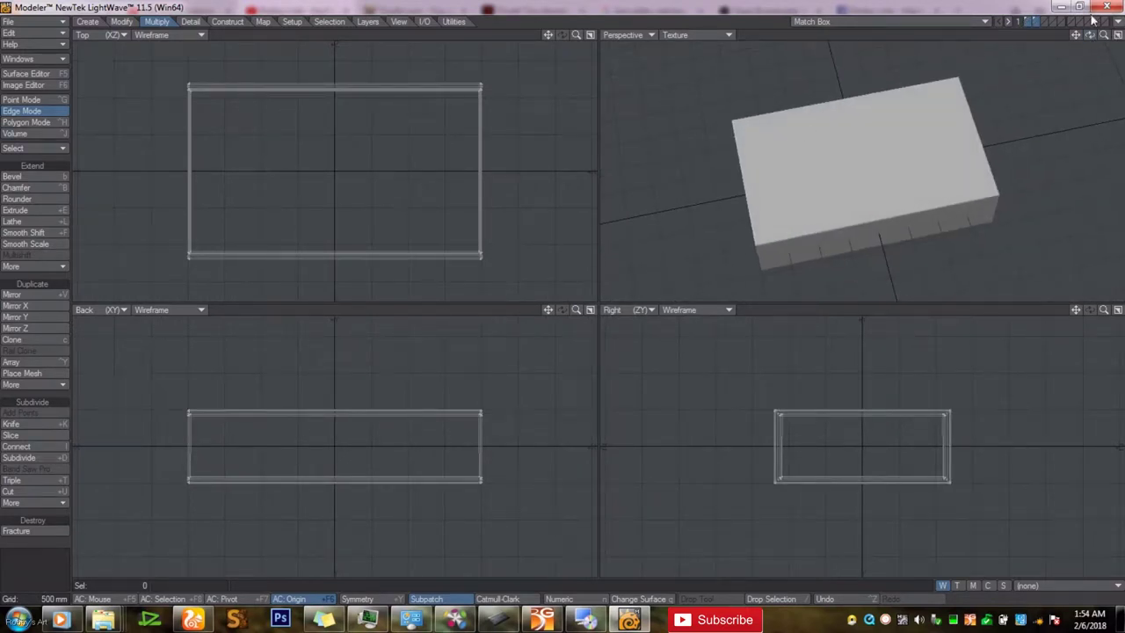
Switch to the Downloads folder in Windows Explorer and pick the matchbox images LION222C.jpg and lion-matches1.jpg
mouse_move(103, 620)
left_click(430, 553)
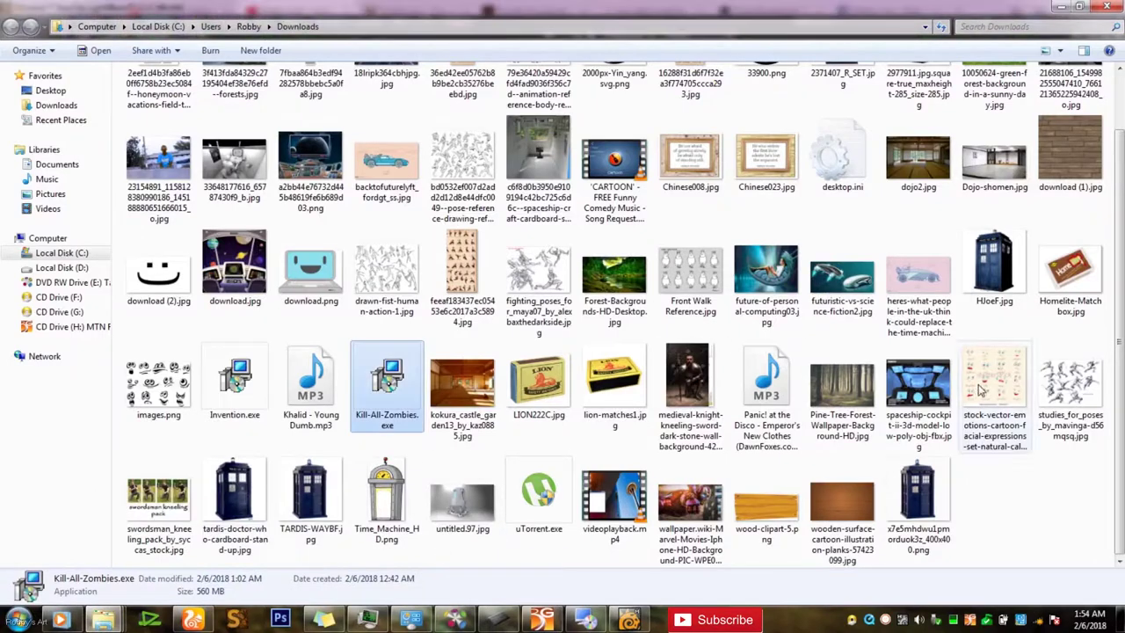
left_click(538, 387)
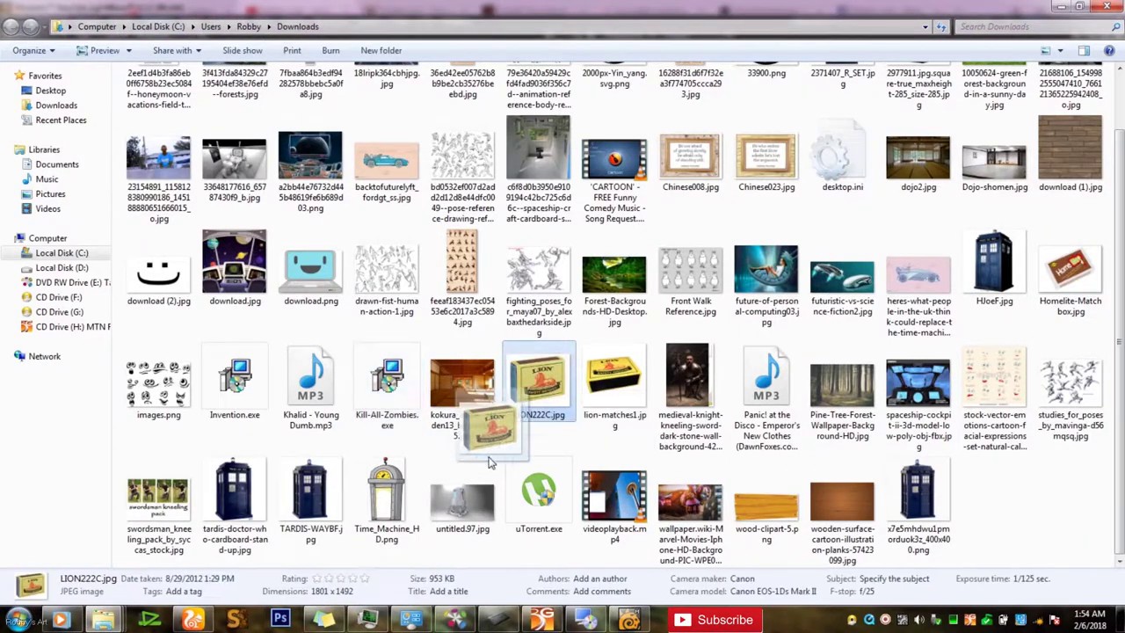
left_click(614, 386, "ctrl")
left_click_drag(614, 386, 449, 257)
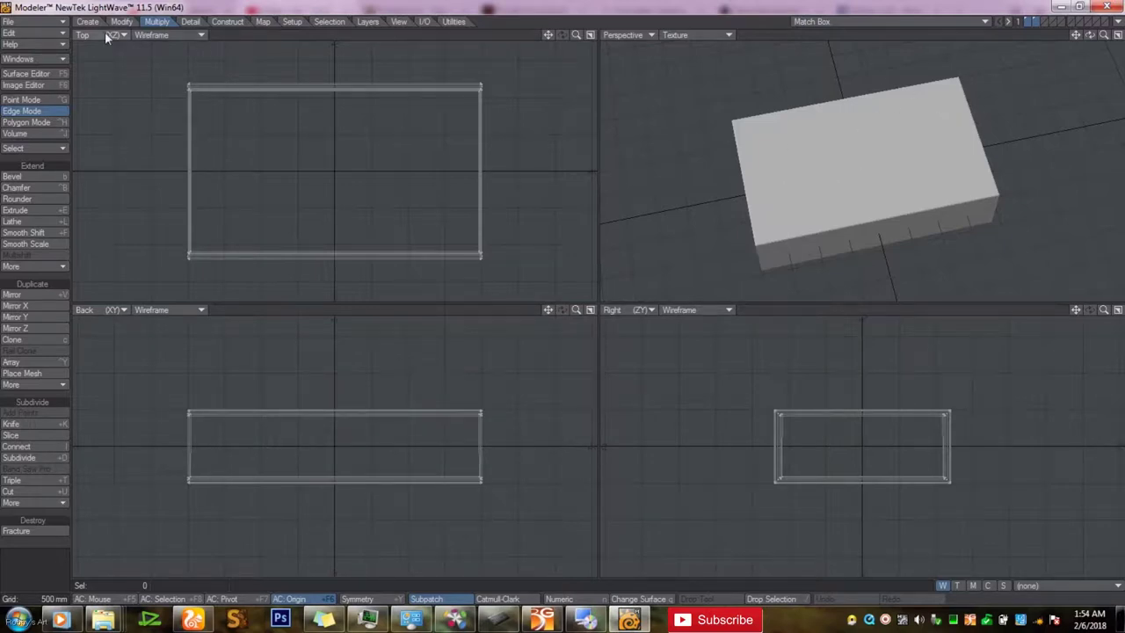
Assign the sleeve's top face a new surface named Face 01 with a teal colour of 64, 128, 128
key("space")
left_click(966, 188)
left_click(669, 600)
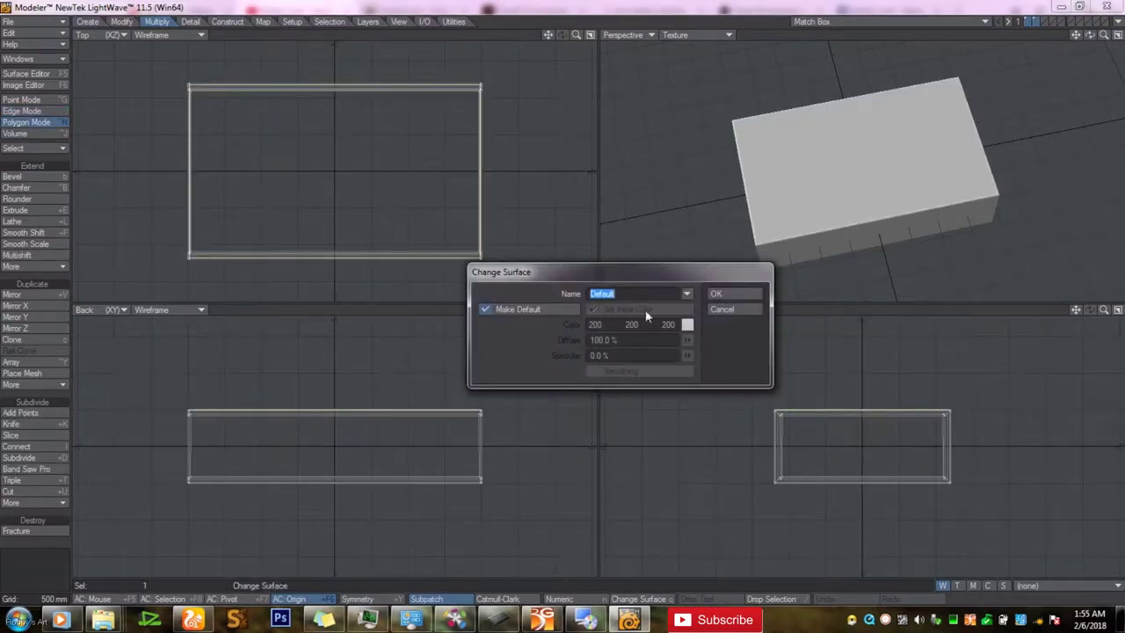
type("Face")
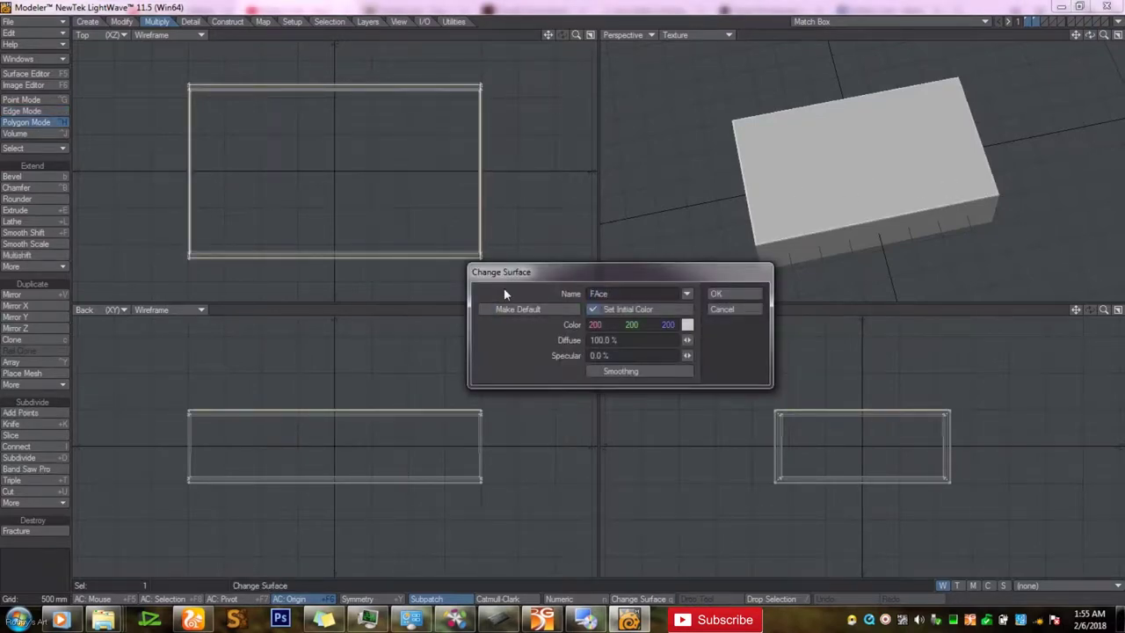
type(" 01")
left_click(686, 325)
left_click(563, 402)
left_click(504, 497)
left_click(717, 293)
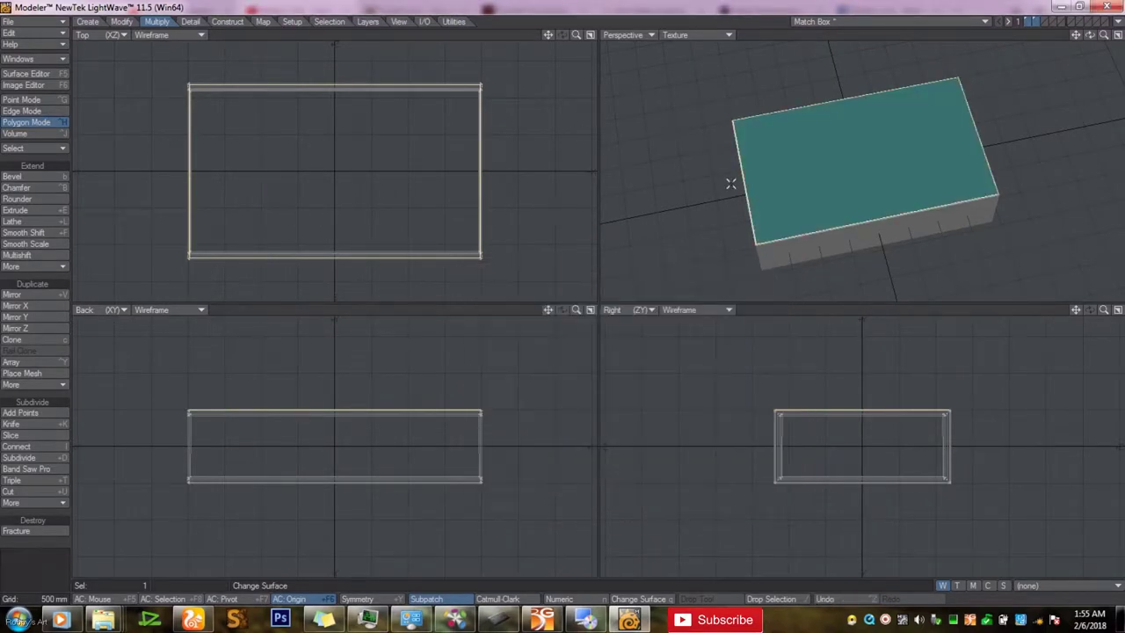
Texture the Face 01 surface's colour with lion-matches1.jpg using planar projection, automatic sizing and the Y axis
left_click(25, 93)
left_click(27, 75)
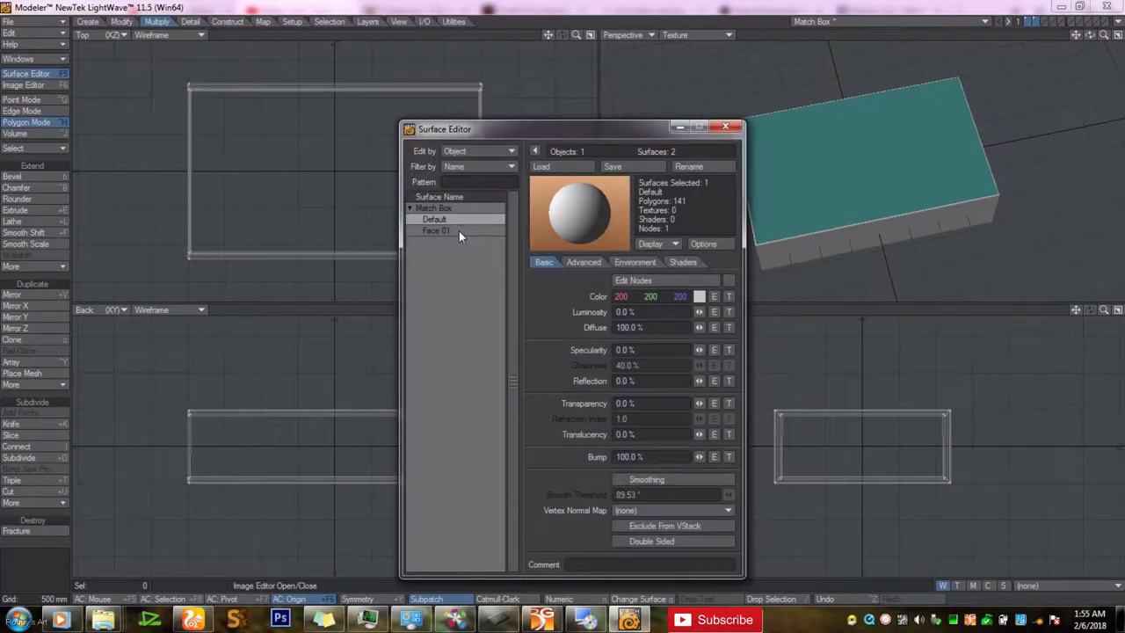
left_click(459, 230)
left_click(728, 296)
left_click(676, 169)
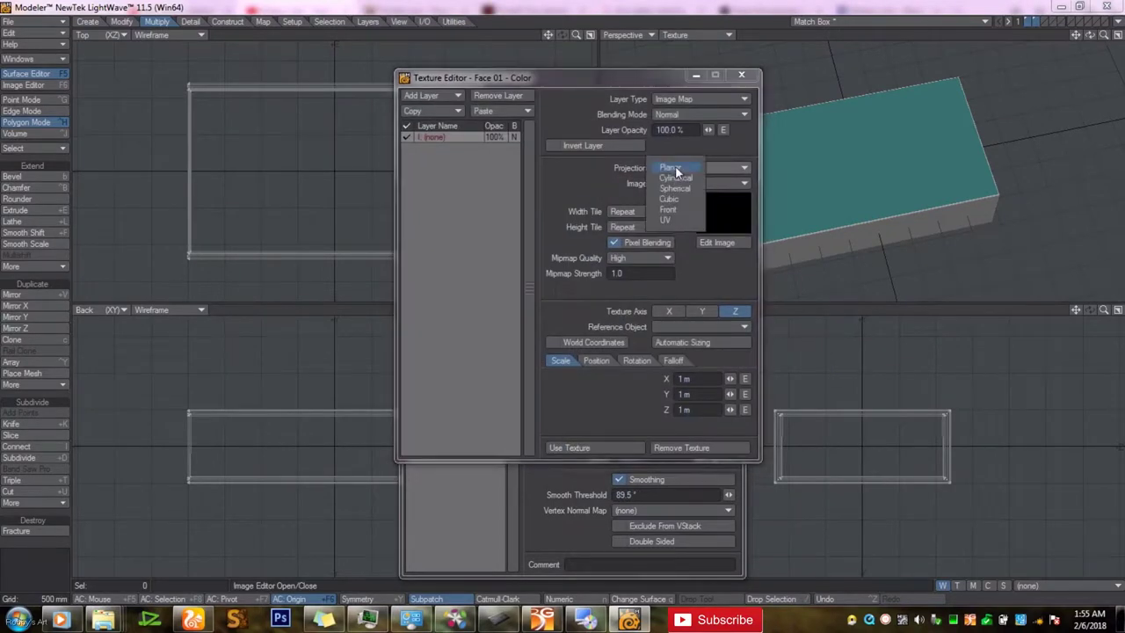
left_click(670, 168)
left_click(677, 183)
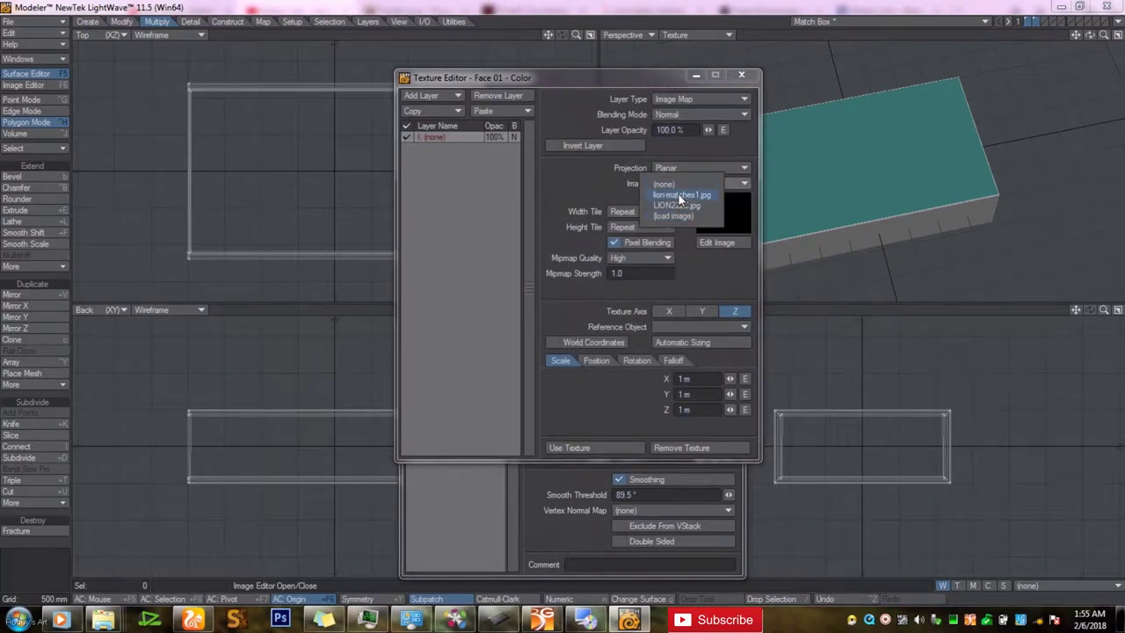
left_click(681, 194)
left_click_drag(492, 77, 374, 82)
left_click(565, 346)
left_click(585, 314)
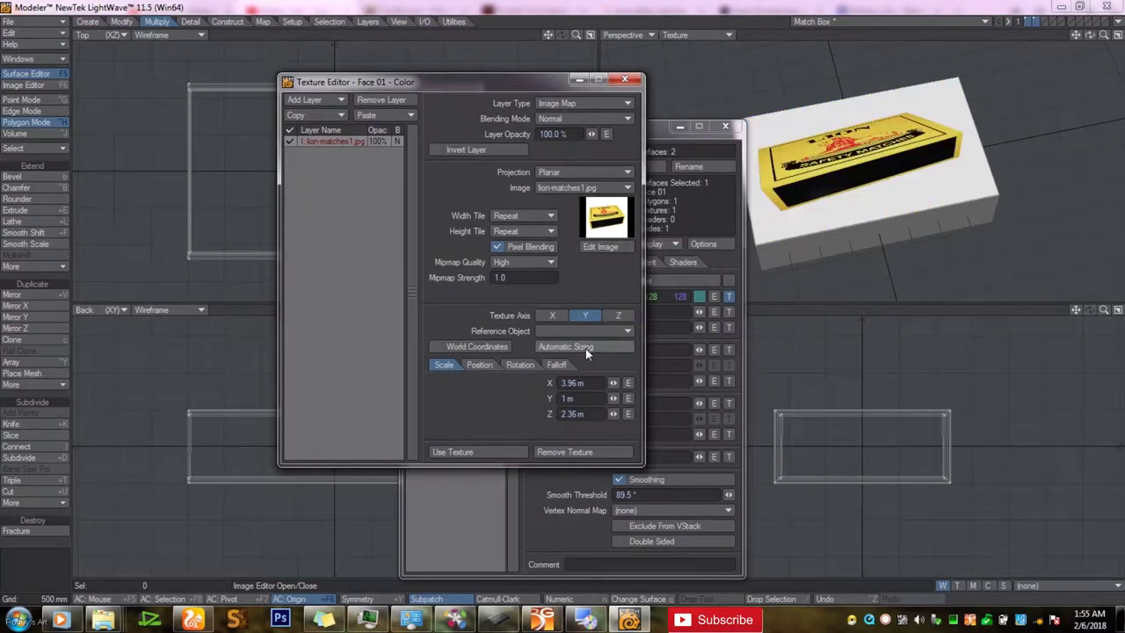
Create a planar UV texture map named Face 01 on the Y axis for the sleeve's top face
left_click(835, 123)
left_click(957, 586)
left_click(1030, 587)
left_click(1030, 594)
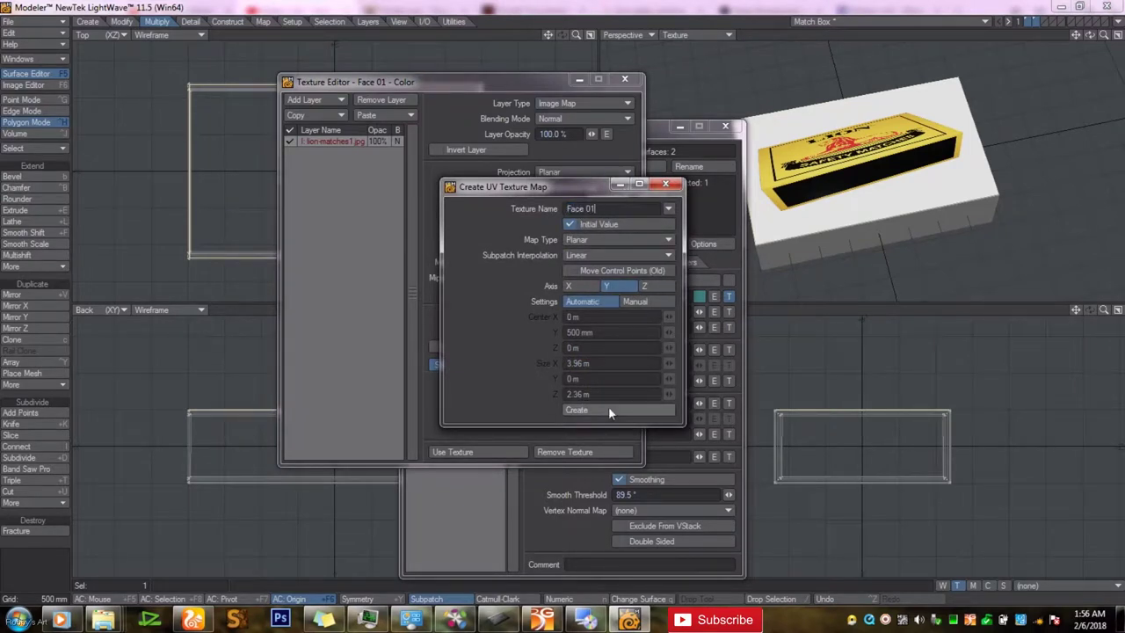
left_click(577, 410)
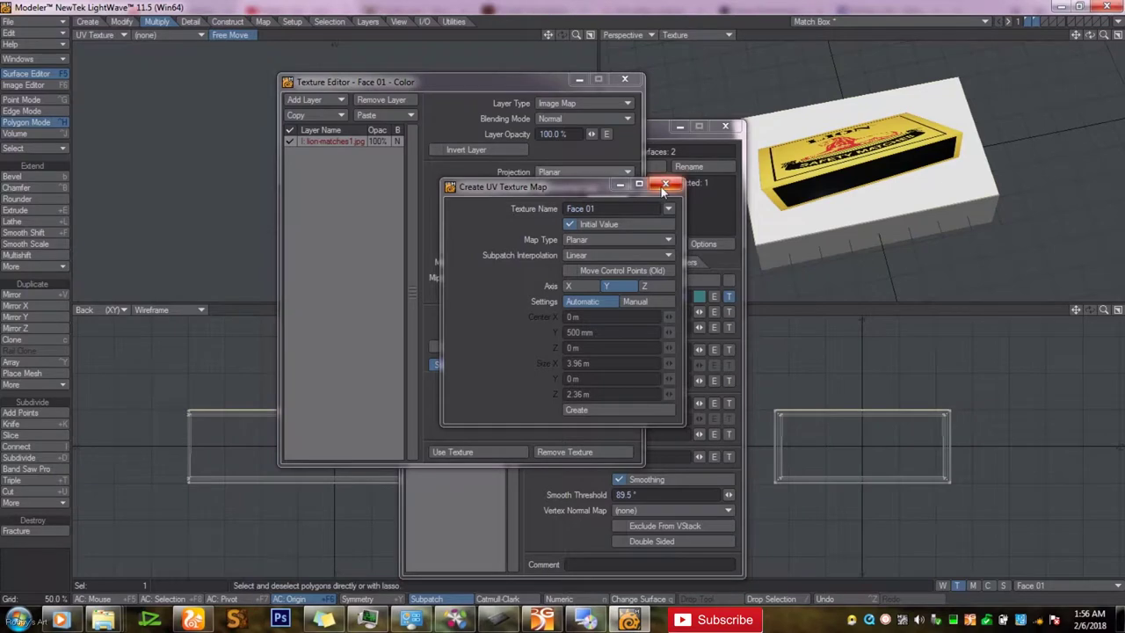
left_click(665, 186)
left_click(722, 130)
Show lion-matches1.jpg as the backdrop of the UV texture view and fit it in the view
left_click_drag(576, 35, 473, 152)
left_click(171, 35)
left_click(149, 57)
left_click(189, 34)
left_click(186, 34)
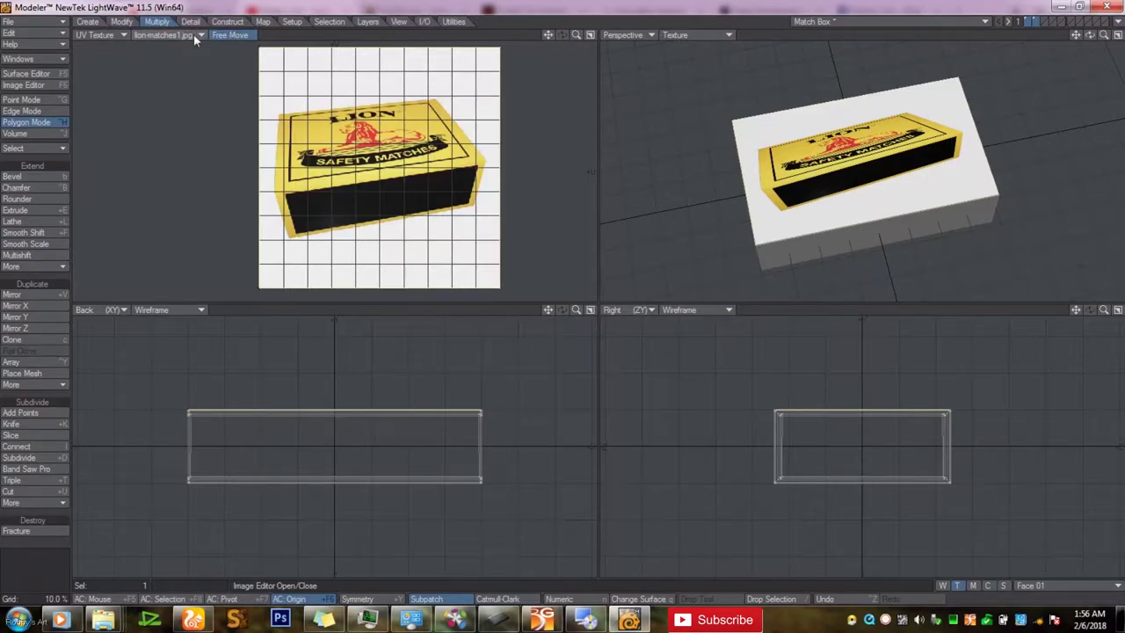
left_click(189, 34)
left_click(191, 47)
left_click(189, 34)
left_click(186, 34)
Change the Face 01 colour texture to UV projection with the Face 01 UV map and the lion-matches1.jpg image
left_click(27, 73)
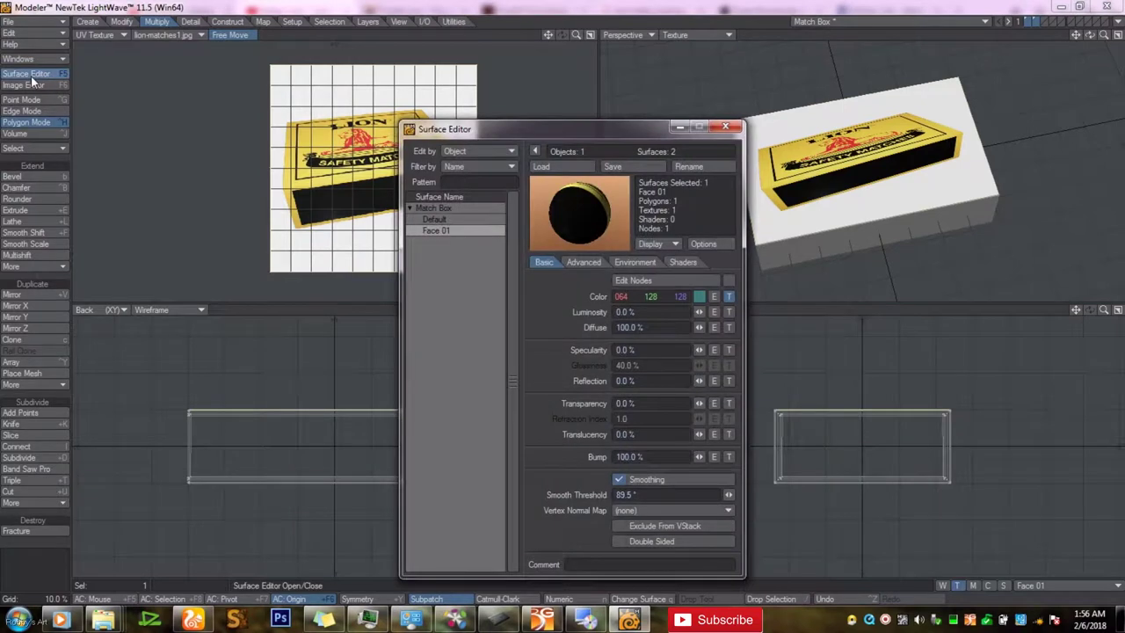
left_click(727, 296)
left_click(585, 172)
left_click(585, 228)
left_click(582, 187)
left_click(584, 200)
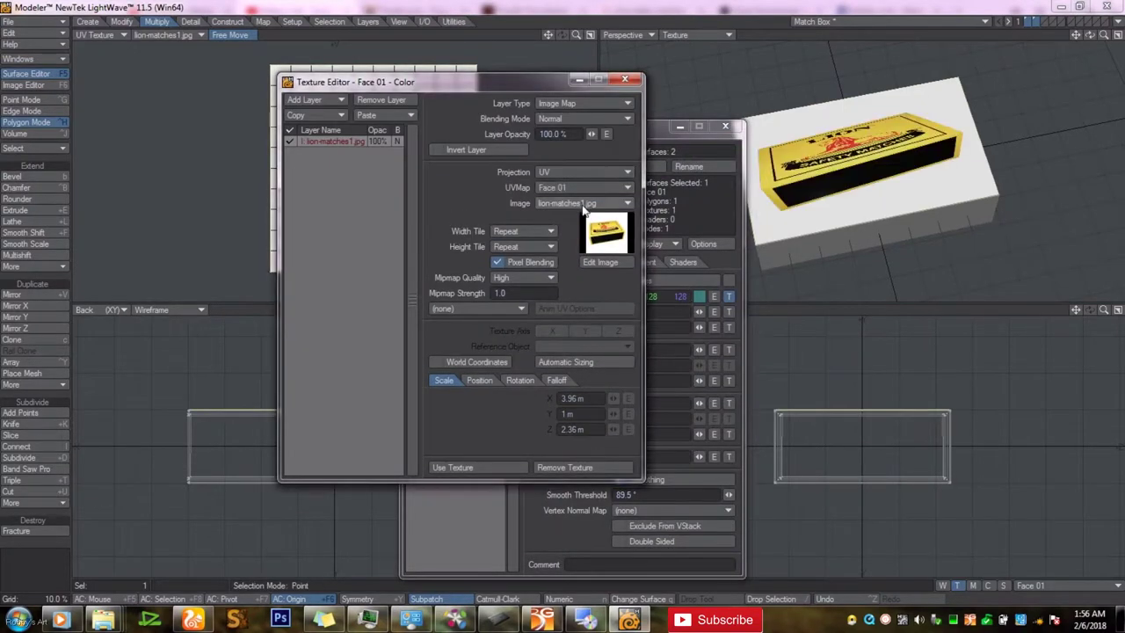
left_click(625, 80)
left_click(725, 126)
Select the top face's four UV points and move them with Drag onto the corners of the box's label in the image
left_click(27, 110)
mouse_move(229, 56)
right_mouse_down()
mouse_move(249, 51)
mouse_move(304, 284)
mouse_move(221, 67)
right_mouse_up()
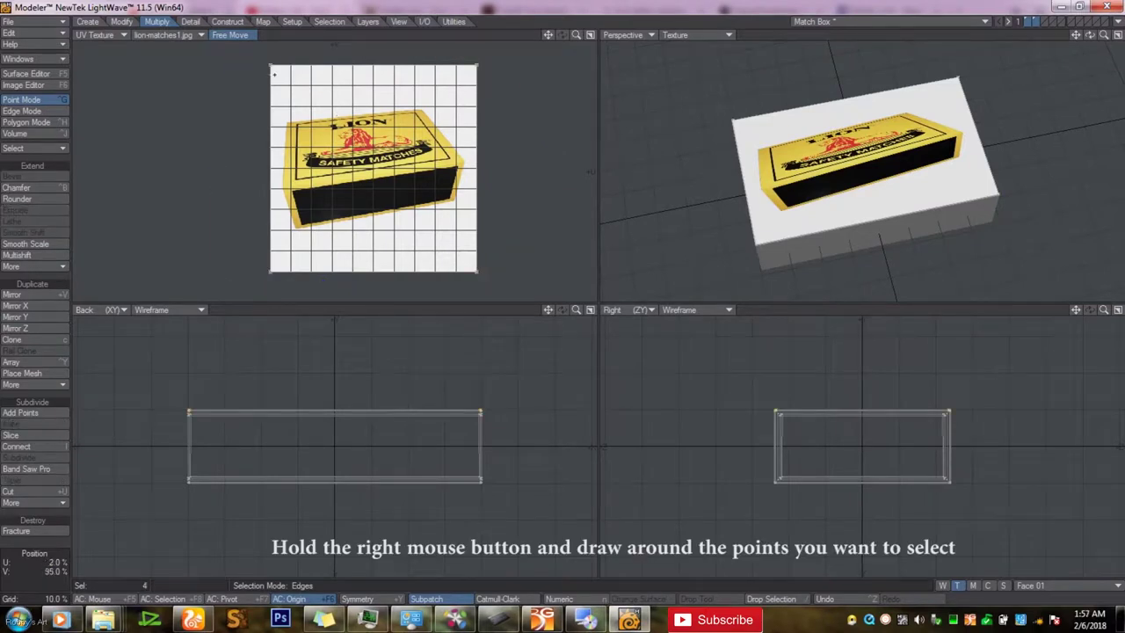
left_click(121, 21)
left_click(13, 187)
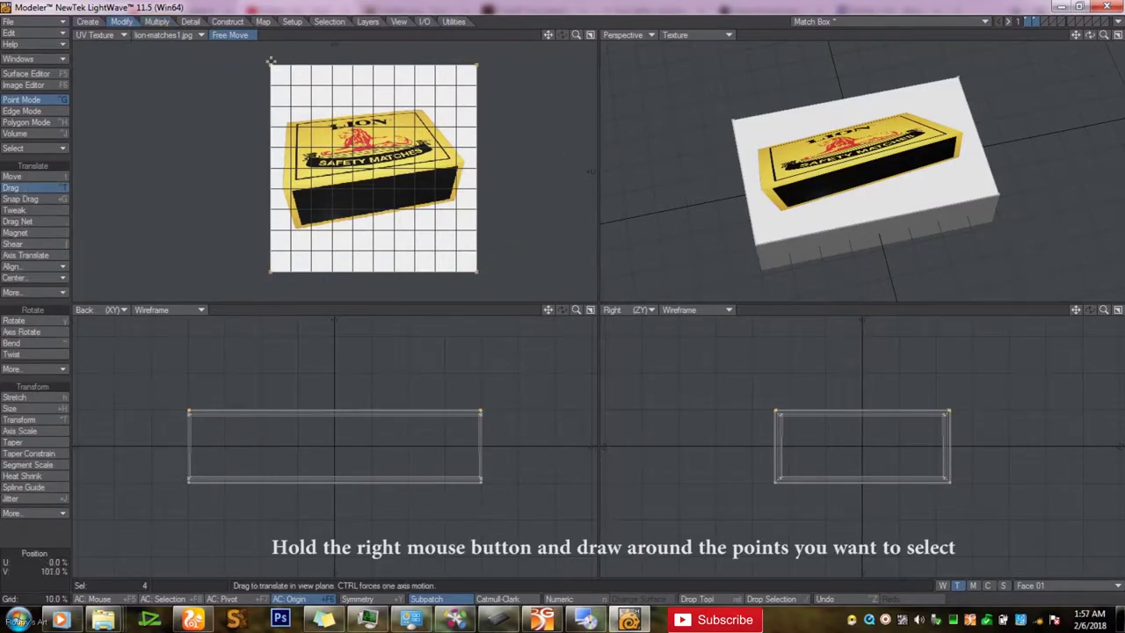
left_click_drag(289, 123, 286, 123)
left_click_drag(476, 65, 422, 109)
left_click_drag(483, 264, 448, 168)
left_click_drag(270, 272, 287, 187)
Fine-tune the Face 01 UV corner points so the label's border sits evenly along the sleeve's top edges
left_click_drag(576, 35, 612, 35)
left_click_drag(549, 35, 500, 68)
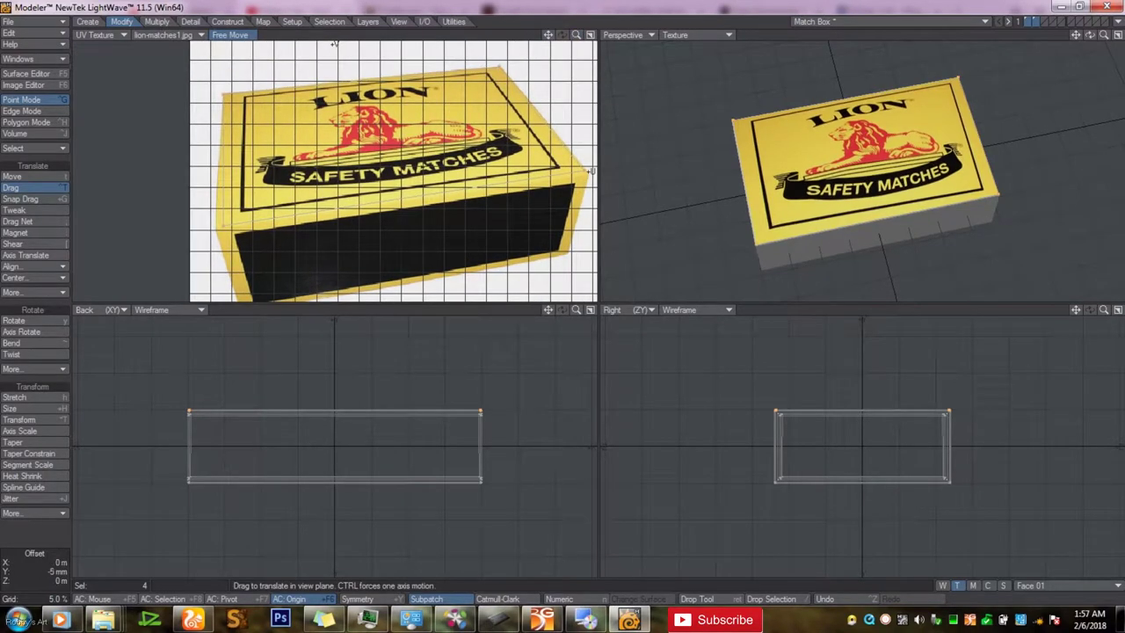
left_click_drag(225, 226, 221, 226)
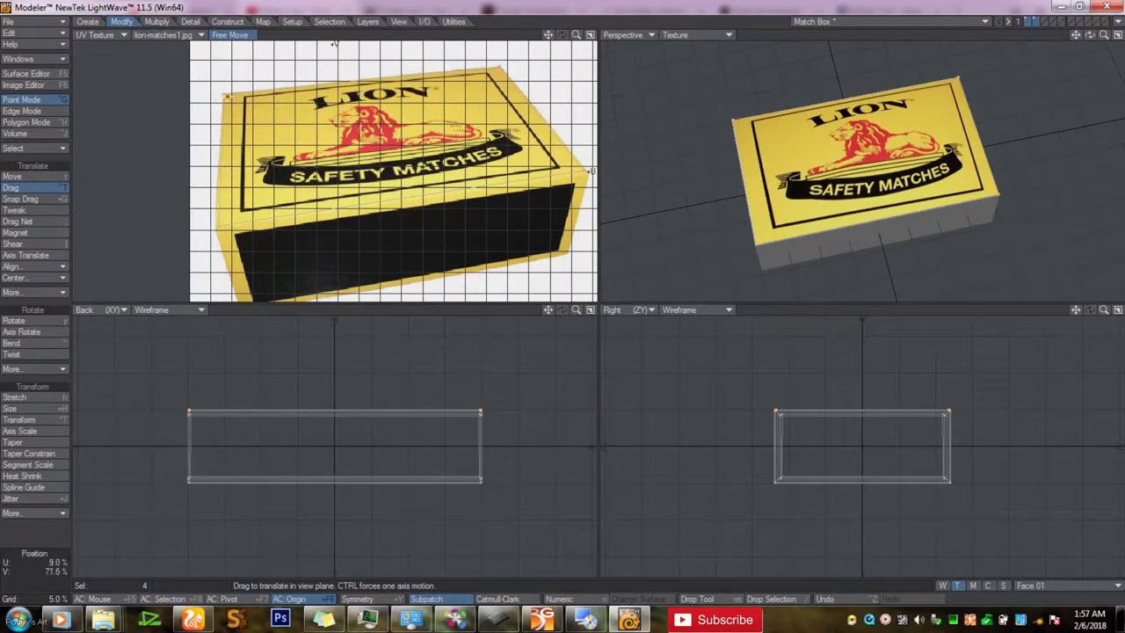
left_click_drag(225, 93, 222, 94)
left_click_drag(1090, 35, 645, 150)
left_click_drag(585, 171, 576, 171)
left_click_drag(334, 43, 334, 42)
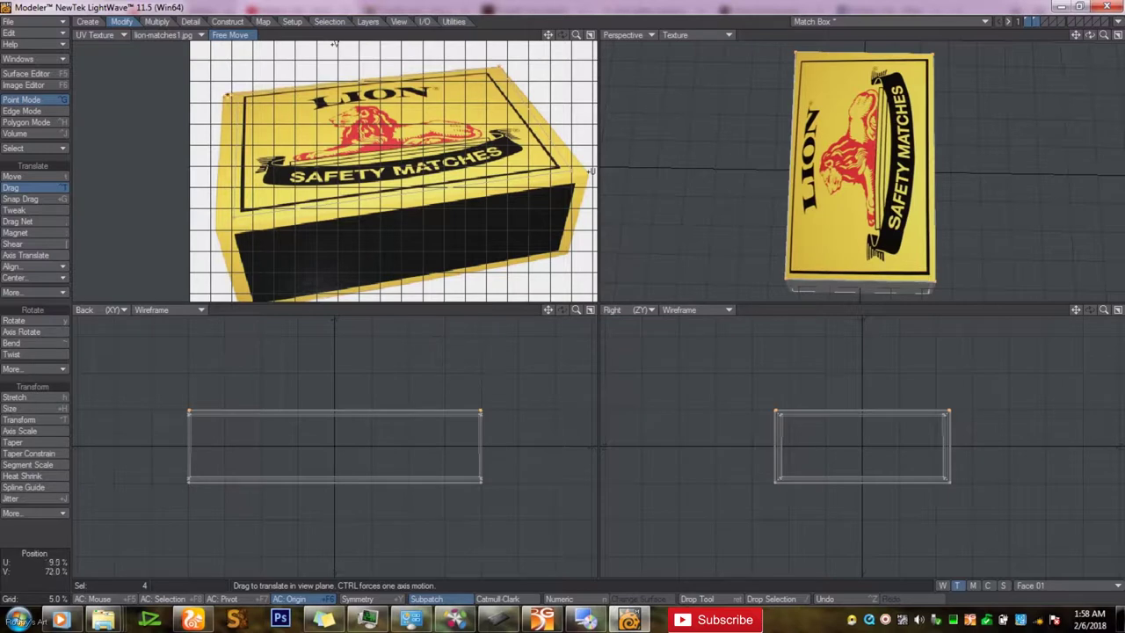
scroll(334, 171, "up", 3)
left_click_drag(163, 249, 160, 253)
left_click_drag(334, 42, 334, 42)
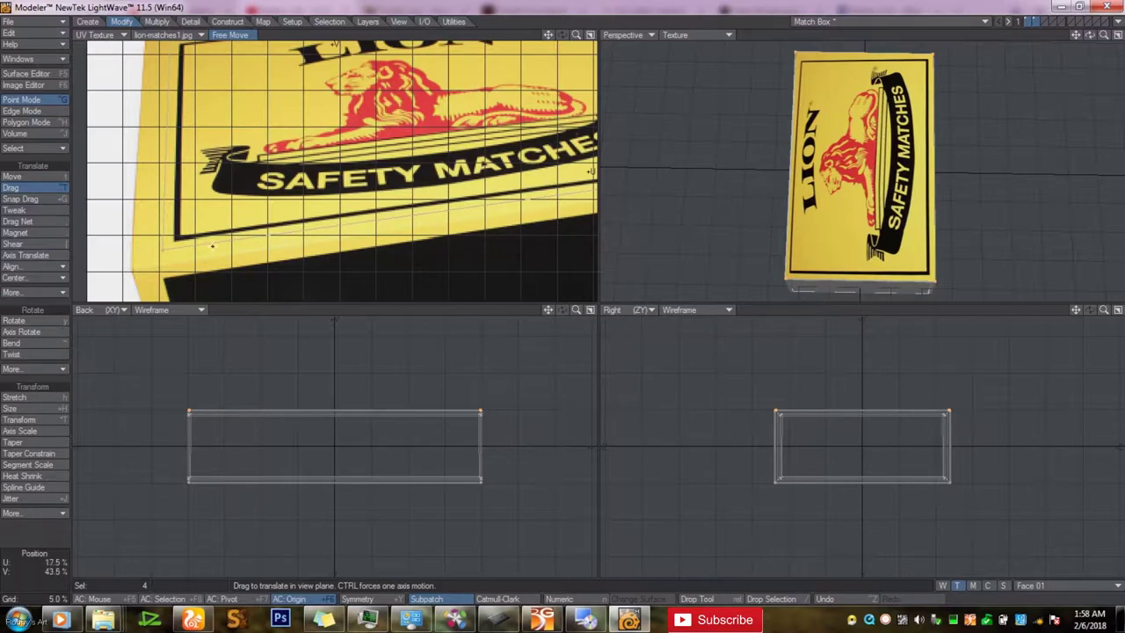
key("comma")
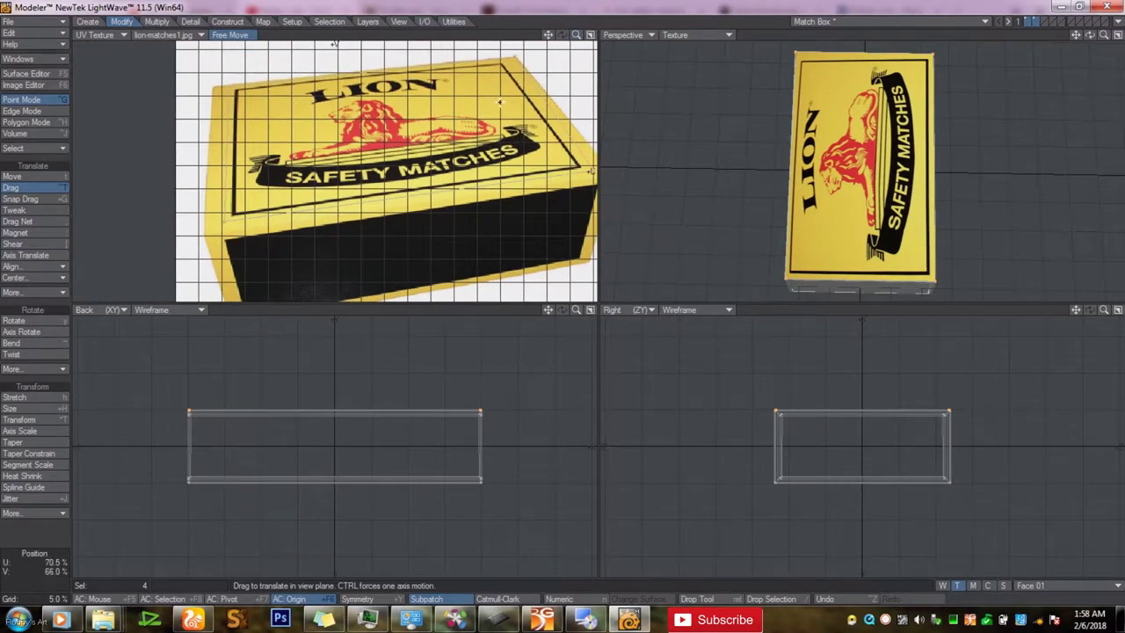
left_click_drag(1089, 35, 1046, 61)
left_click_drag(515, 59, 514, 69)
Extend the sleeve's labelled top polygon and scale the new polygon down to inset it from the edges
left_click_drag(1103, 35, 1077, 38)
left_click_drag(1089, 35, 1121, 36)
key("space")
key("slash")
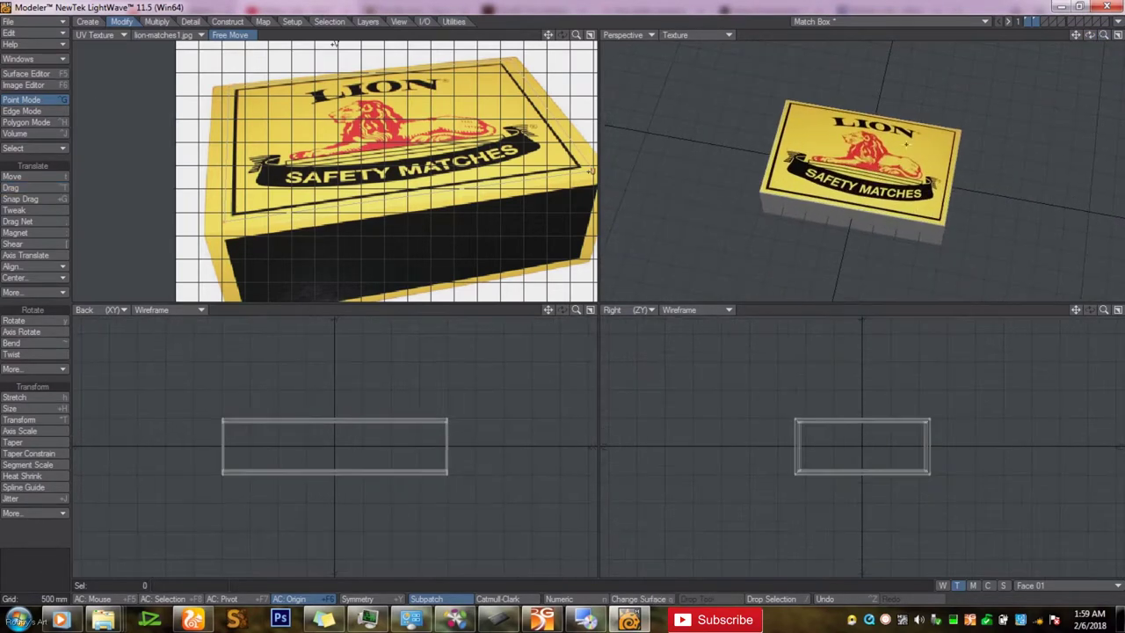
key("ctrl+h")
left_click(842, 156)
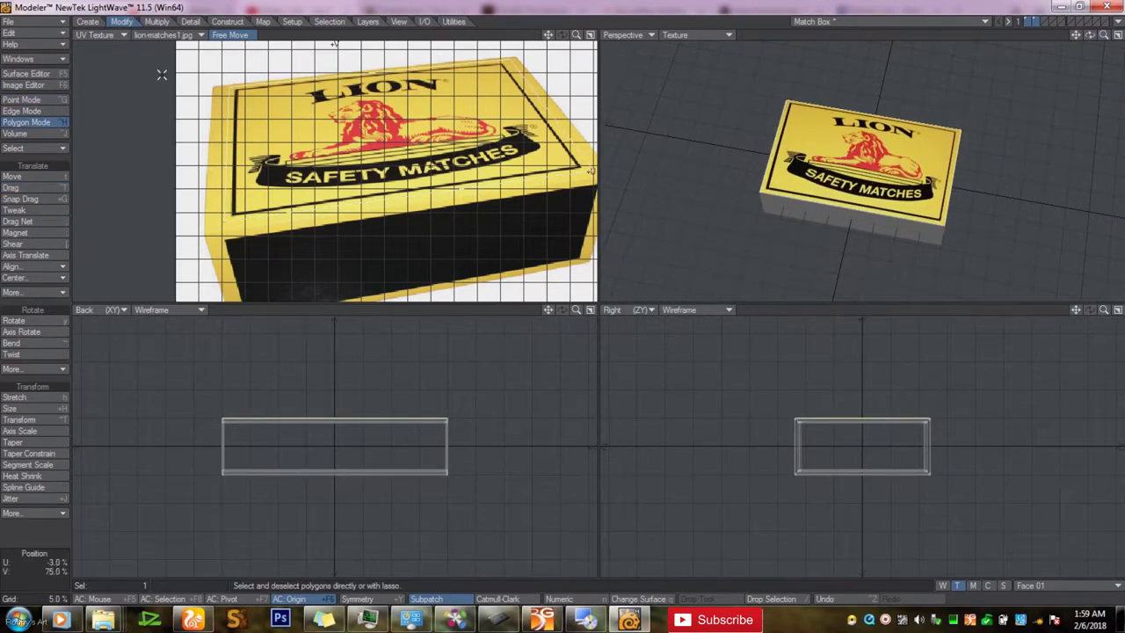
left_click(122, 35)
left_click(114, 19)
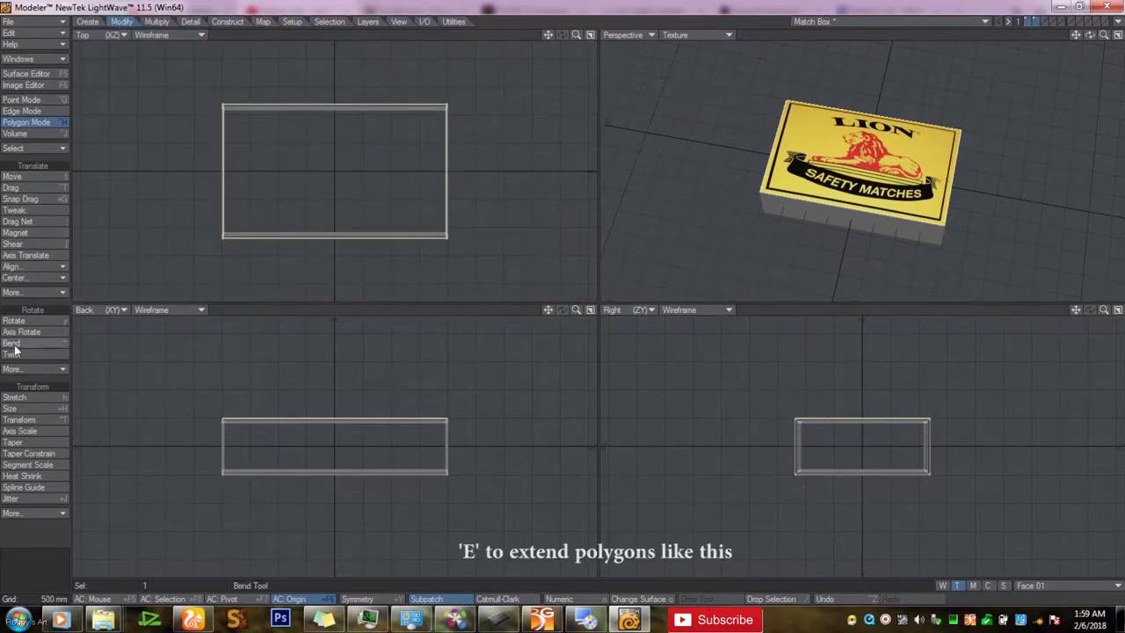
left_click(24, 410)
left_click_drag(184, 378, 154, 378)
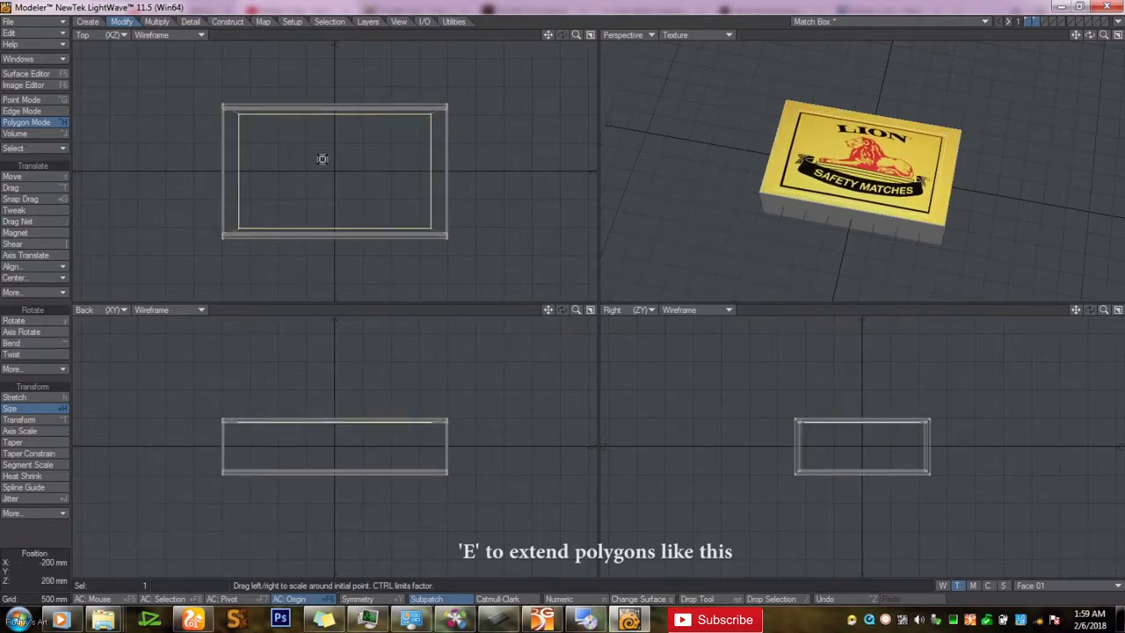
key("slash")
Select the sleeve's bottom face and create a UV texture map named Face 02 for it
mouse_move(1090, 35)
left_mouse_down()
mouse_move(1062, 16)
mouse_move(1085, 39)
left_mouse_up()
left_click(871, 173)
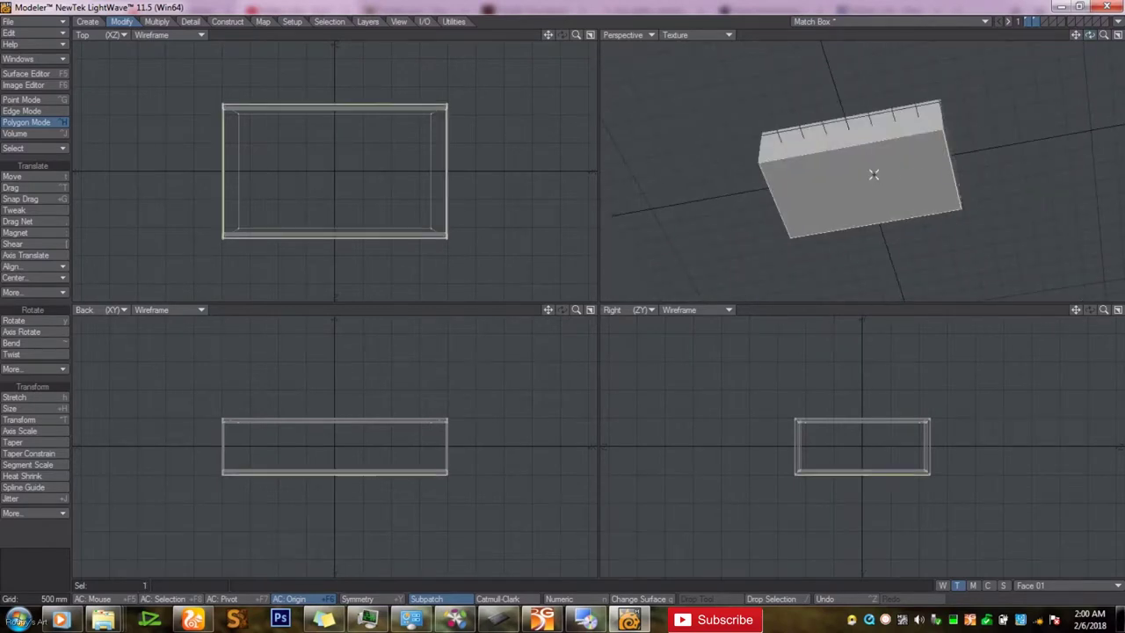
left_click(1024, 585)
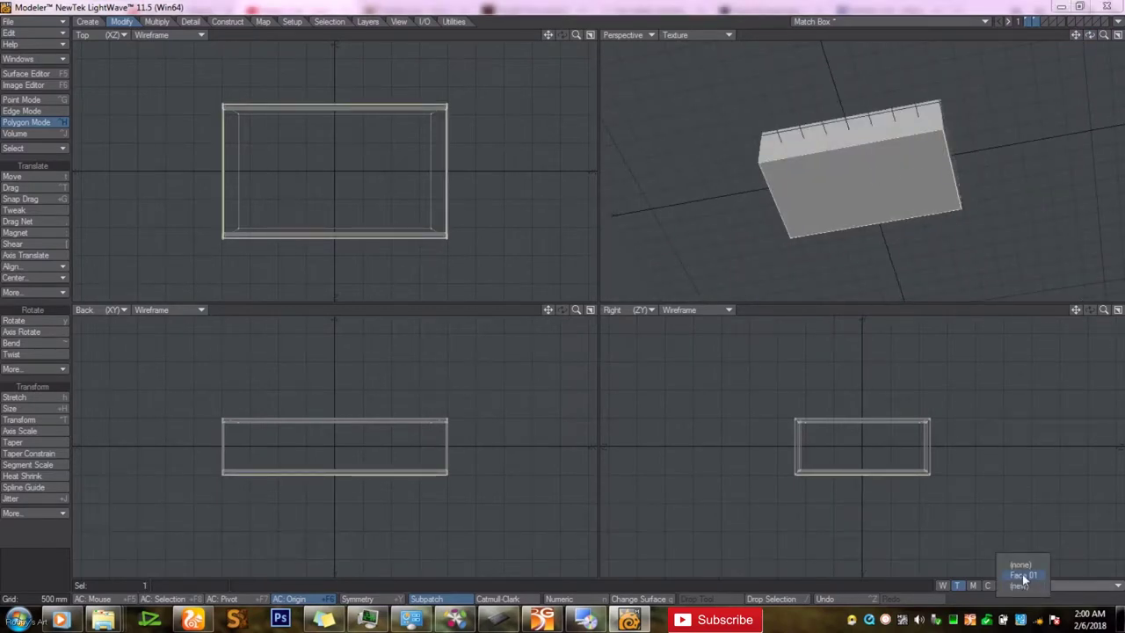
left_click(1021, 585)
type("Face 02")
left_click(620, 409)
In the UV texture view, move the bottom face's four Face 02 UV points onto the label's corners in the image
left_click(104, 35)
left_click(103, 107)
left_click_drag(576, 35, 615, 37)
left_click_drag(550, 35, 583, 44)
left_click(21, 99)
left_click(666, 183)
right_click_drag(604, 179, 605, 180)
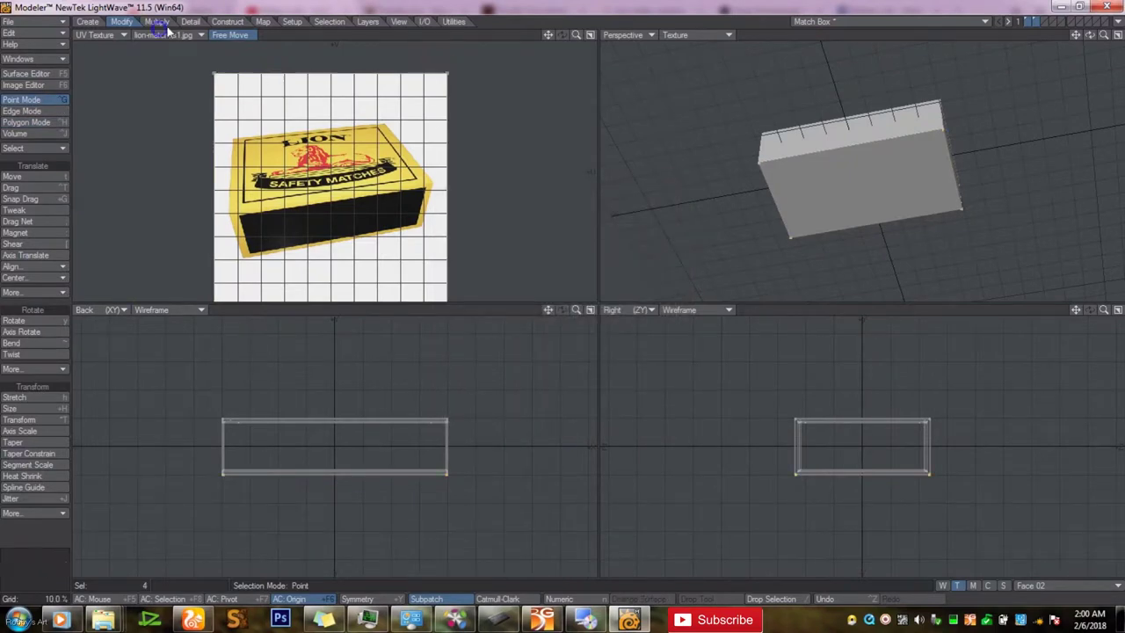
left_click(25, 198)
left_click(27, 188)
left_click_drag(213, 74, 239, 144)
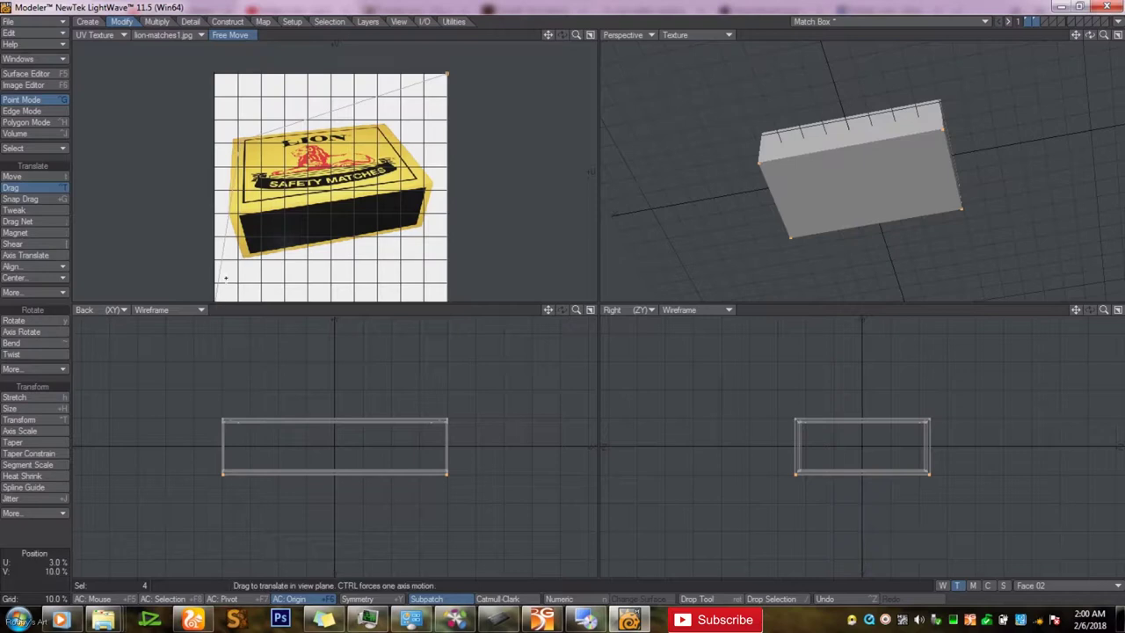
left_click_drag(226, 278, 253, 181, "alt")
left_click_drag(459, 284, 394, 99)
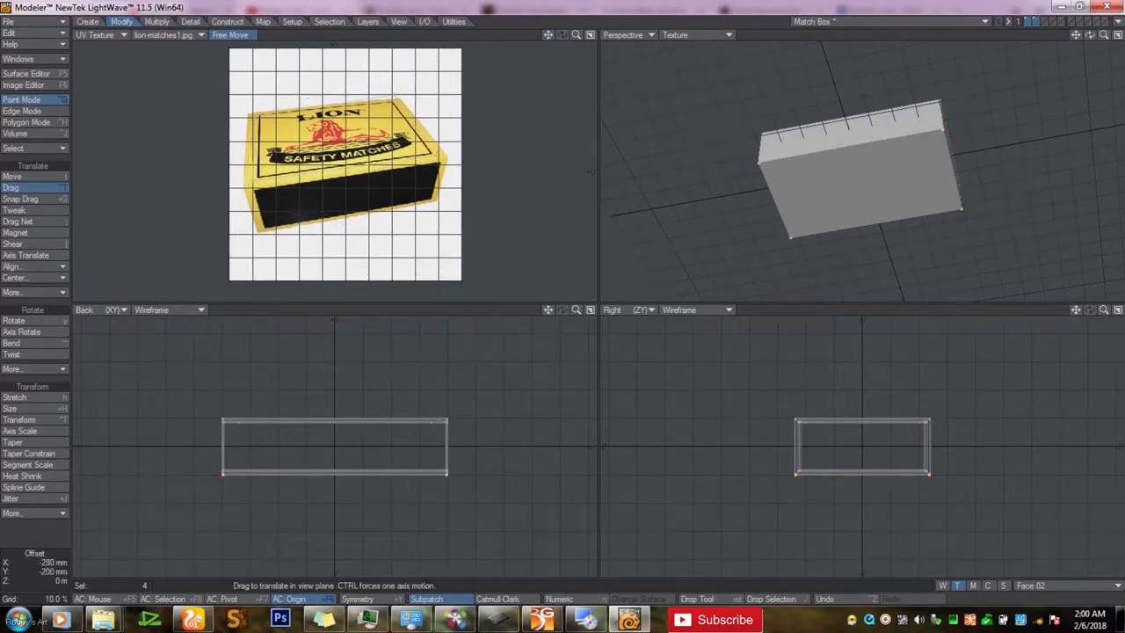
scroll(571, 176, "up", 3)
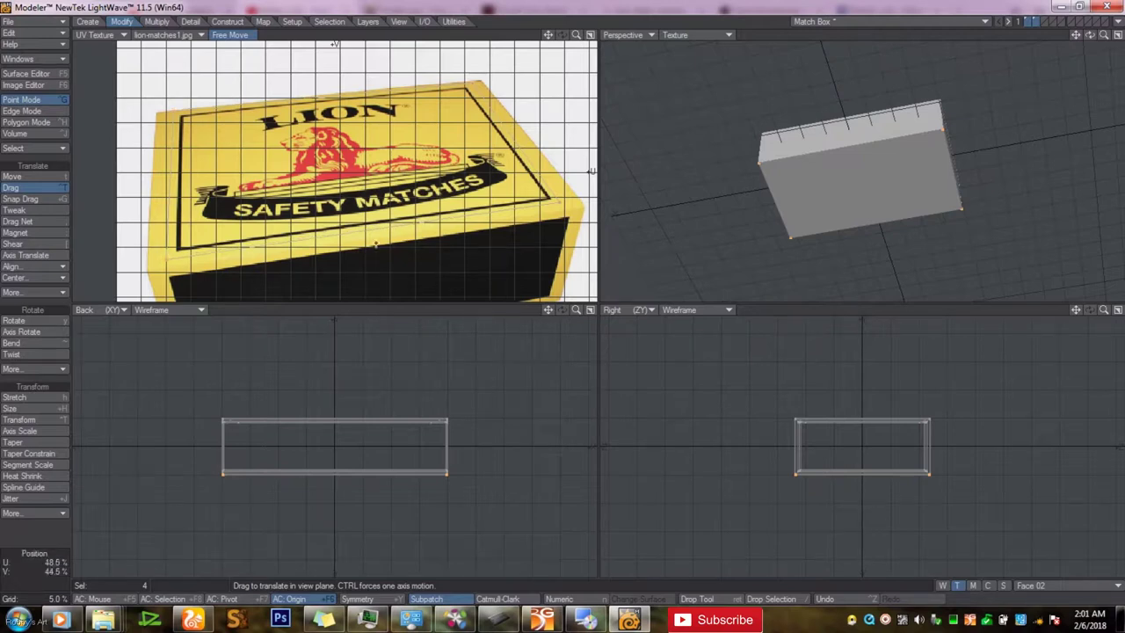
Assign the sleeve's bottom face a new surface named Face 02 with a blue colour of 0, 128, 255
left_click(58, 121)
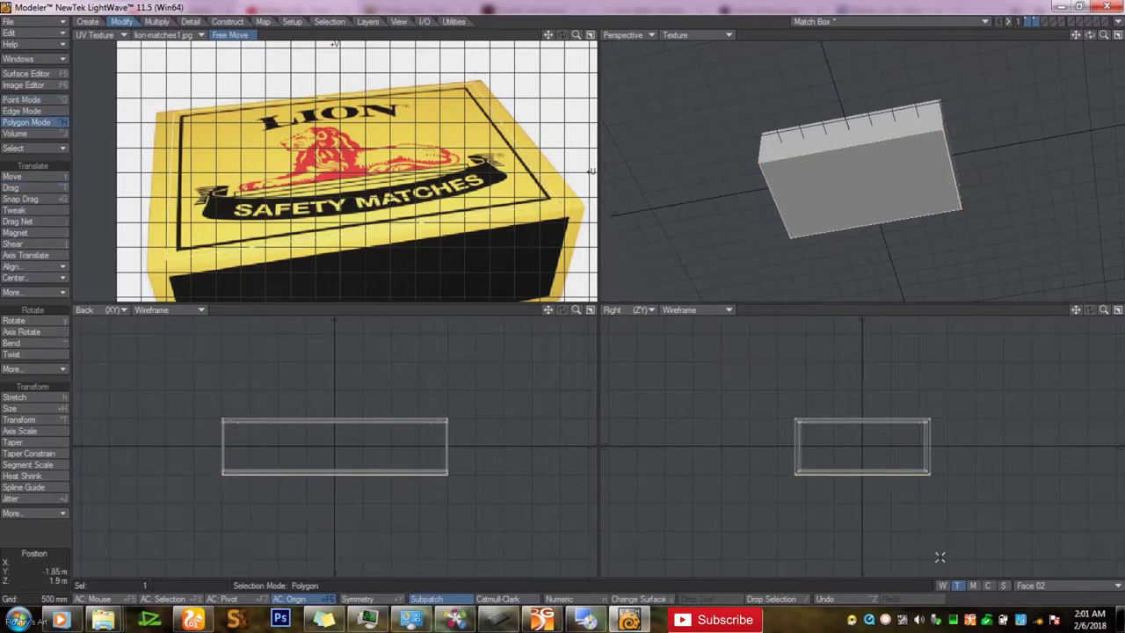
left_click(648, 600)
type("Face")
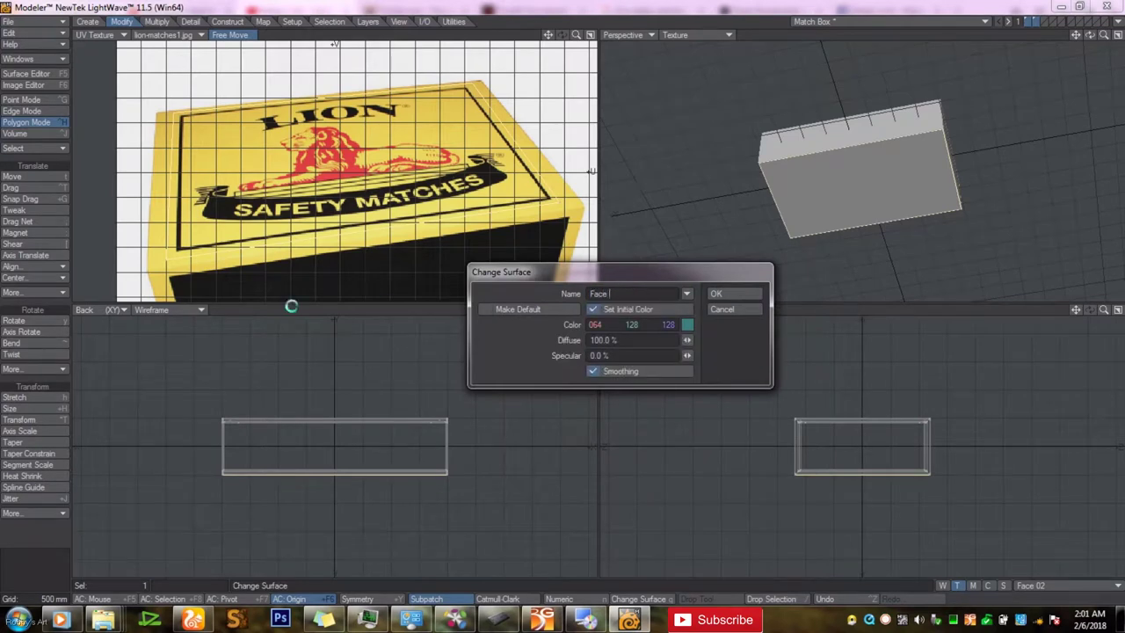
left_click(687, 324)
left_click(582, 329)
left_click(503, 498)
left_click(742, 294)
Texture the Face 02 surface's colour with lion-matches1.jpg using UV projection and the Face 02 UV map
key("F5")
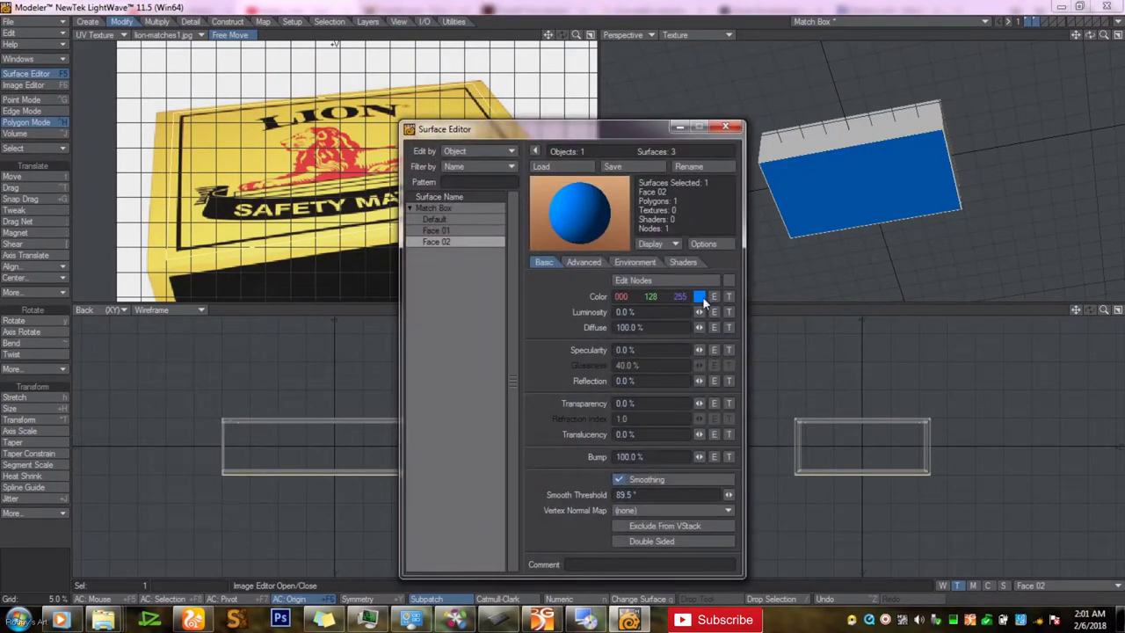
left_click(729, 296)
left_click(570, 190)
left_click(570, 208)
left_click(569, 203)
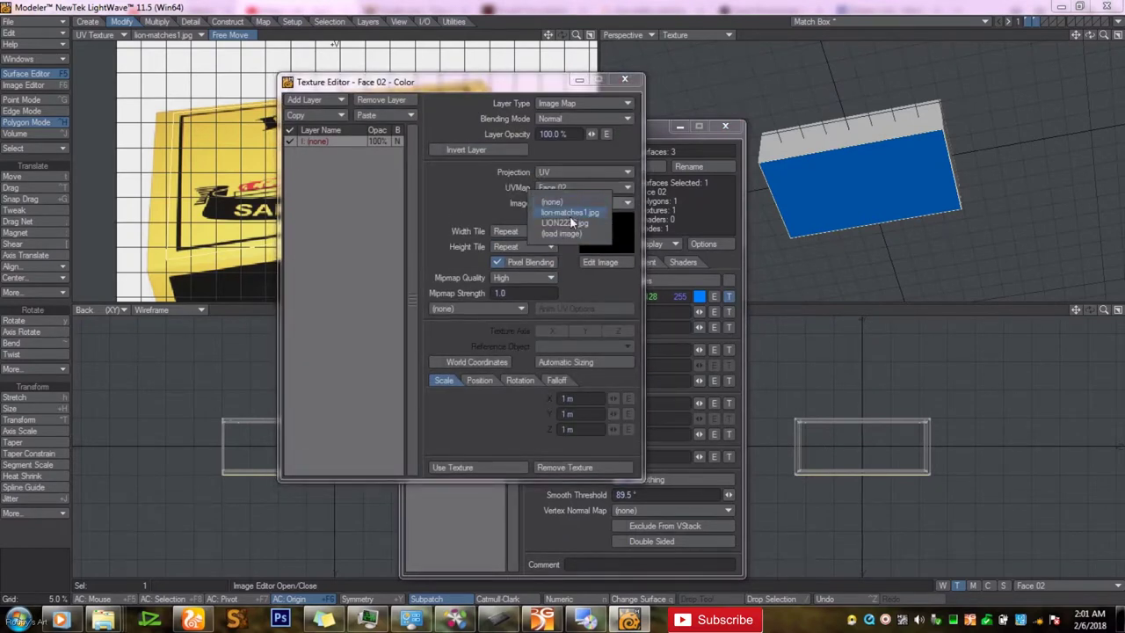
left_click(571, 213)
left_click(628, 82)
left_click(725, 127)
Clone lion-matches1.jpg in the Image Editor and select the copy
left_click_drag(1090, 35, 993, 16)
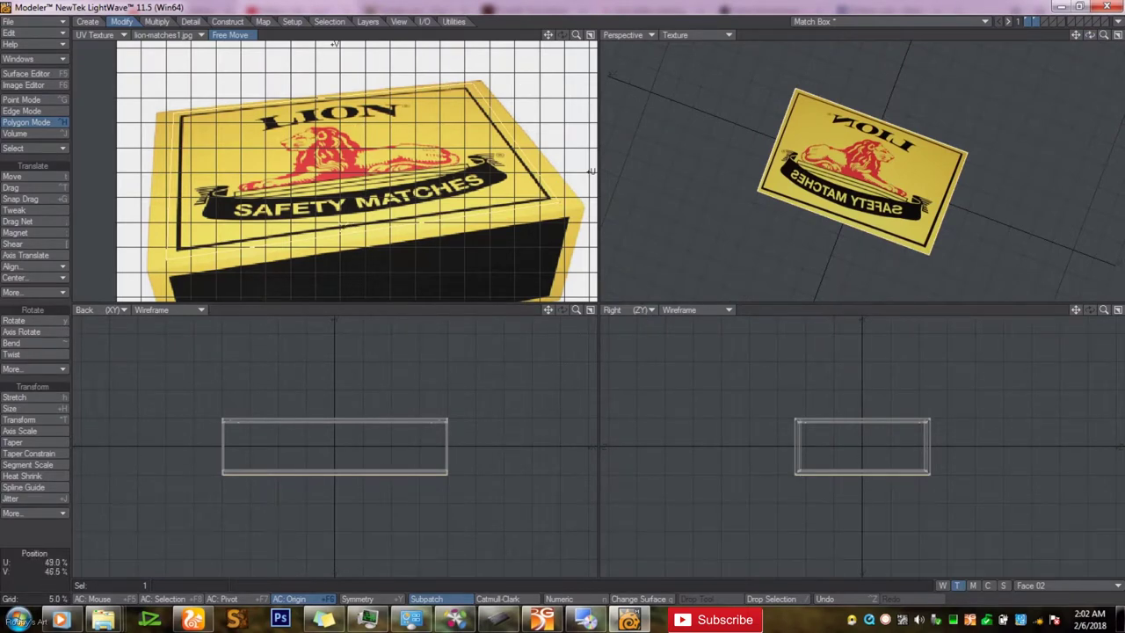
key("F6")
left_click(692, 117)
left_click(439, 136)
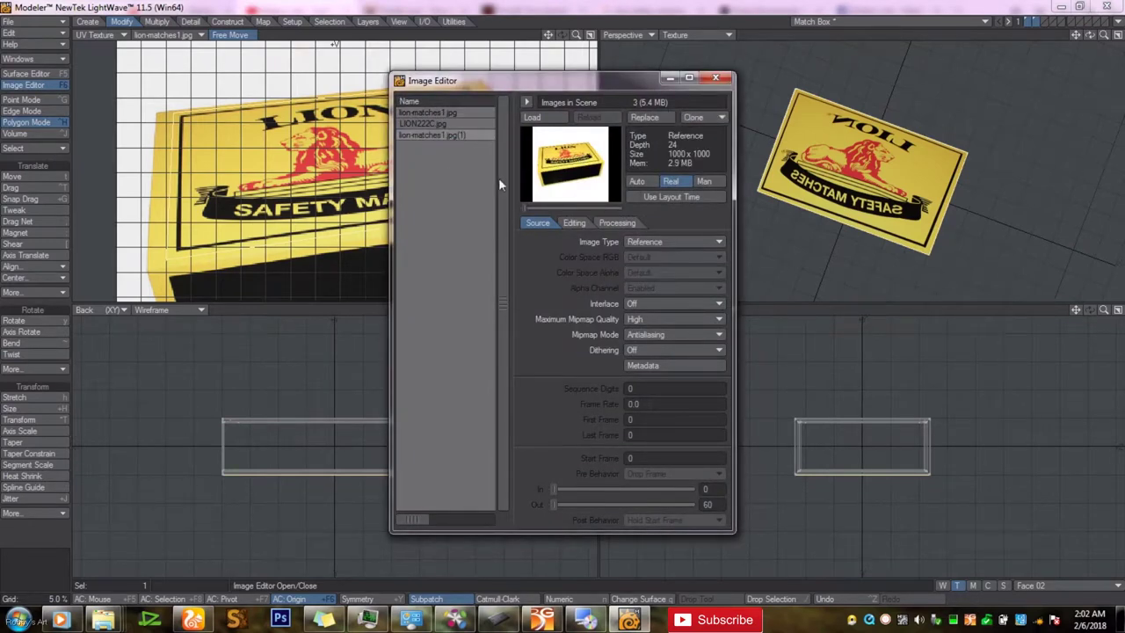
Look through the copied image's source, editing and filter options in the Image Editor for a way to mirror it
left_click(573, 222)
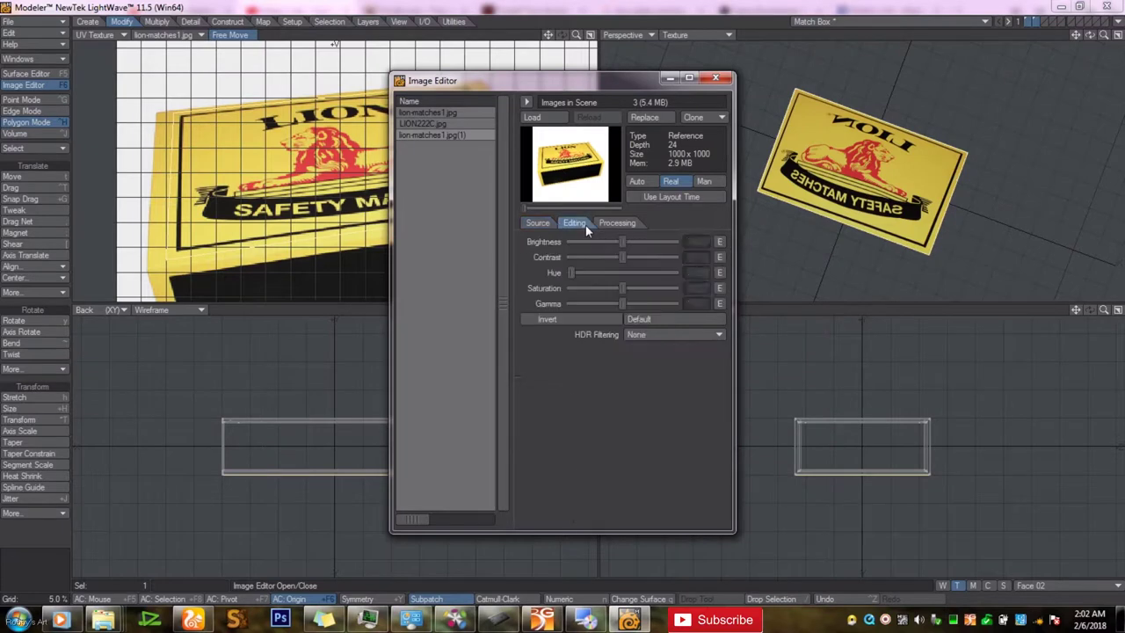
left_click(580, 319)
left_click(637, 319)
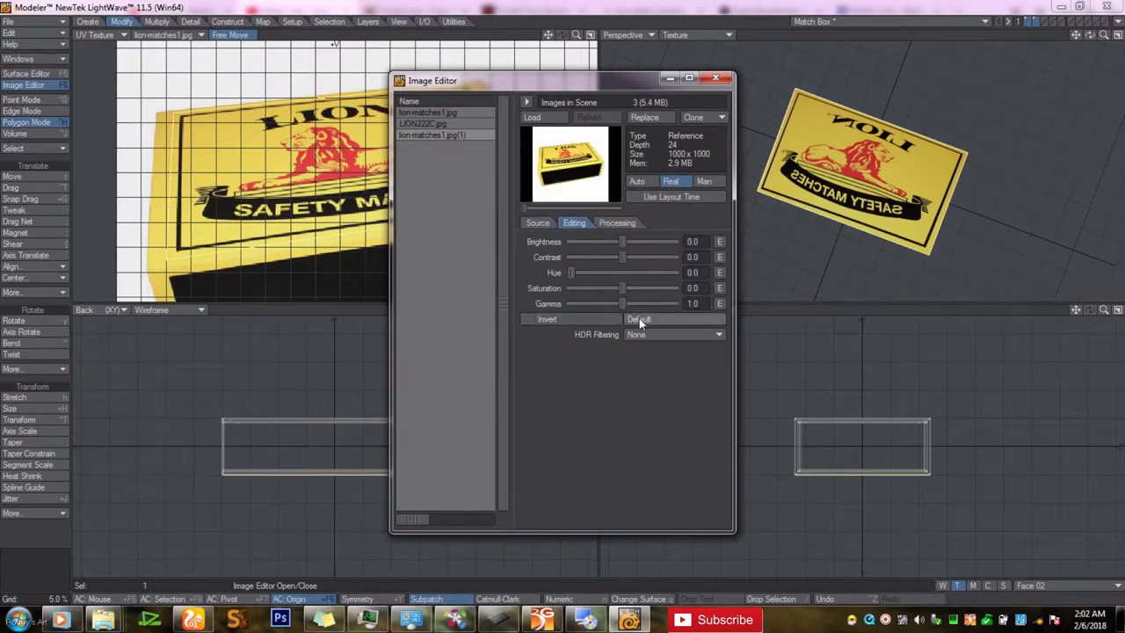
left_click(643, 335)
left_click(643, 361)
left_click(528, 319)
left_click(647, 317)
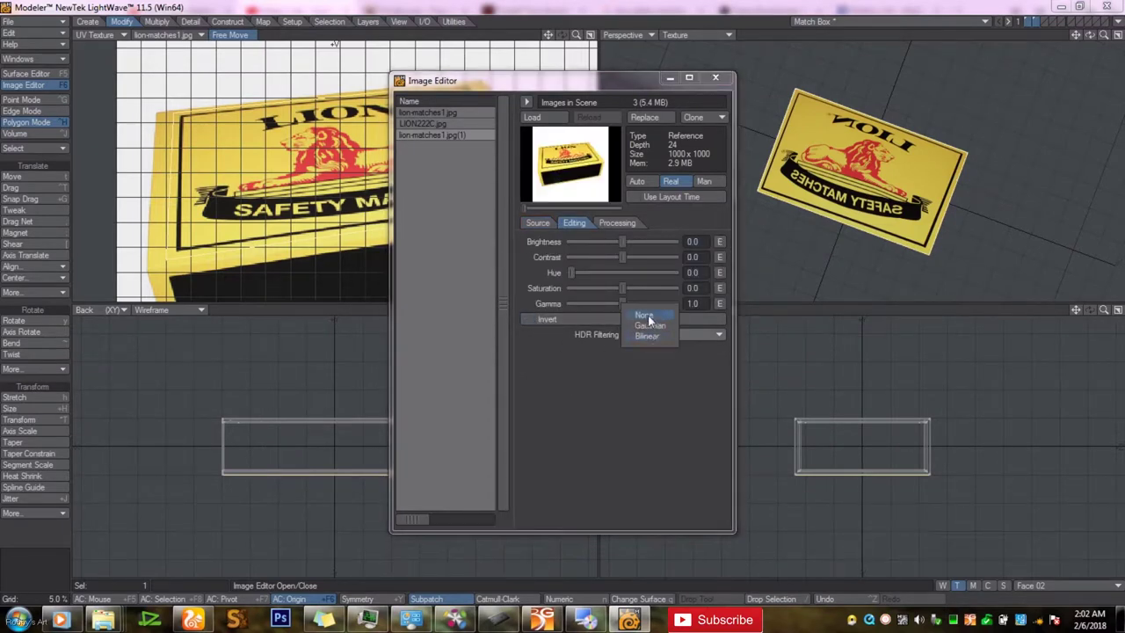
left_click(617, 222)
left_click(538, 258)
scroll(624, 422, "down", 4)
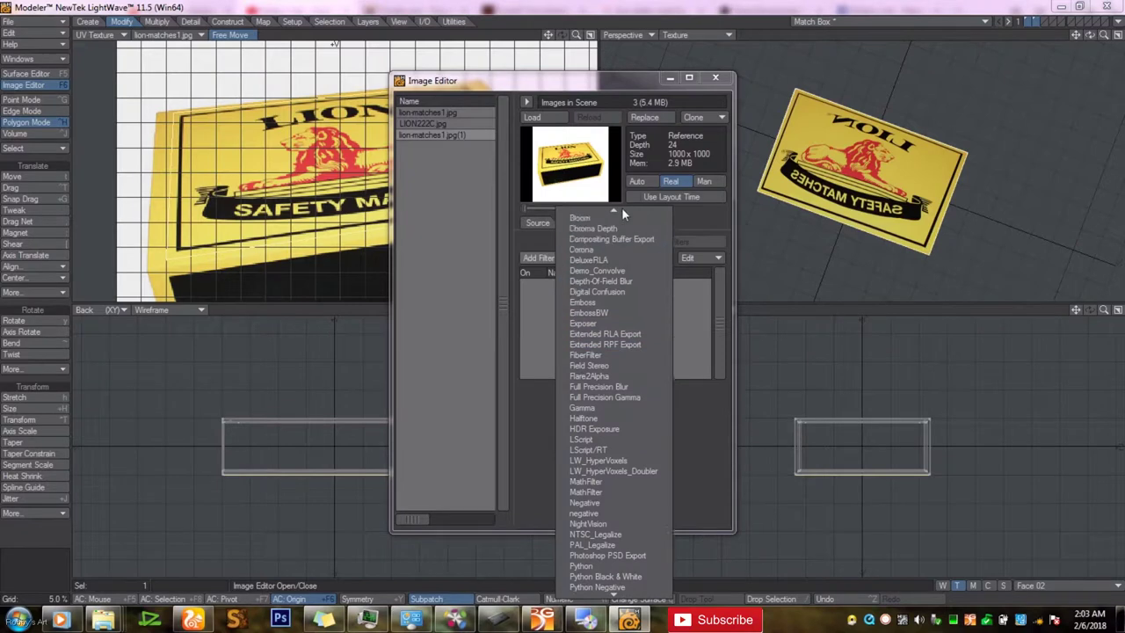
left_click(536, 309)
left_click(537, 222)
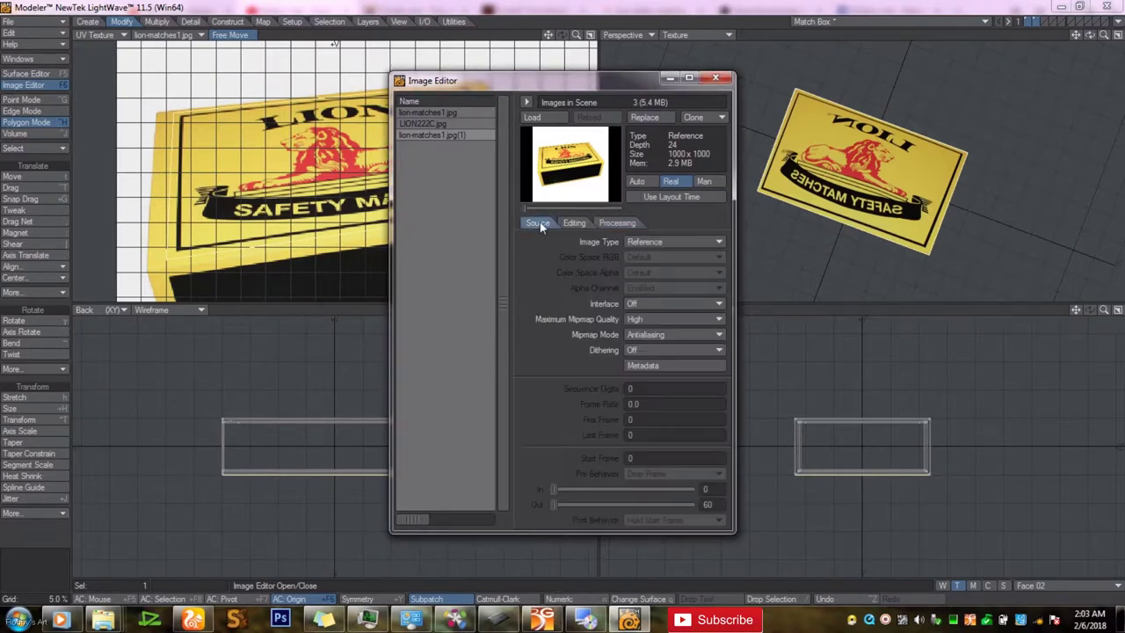
left_click(573, 224)
left_click(542, 222)
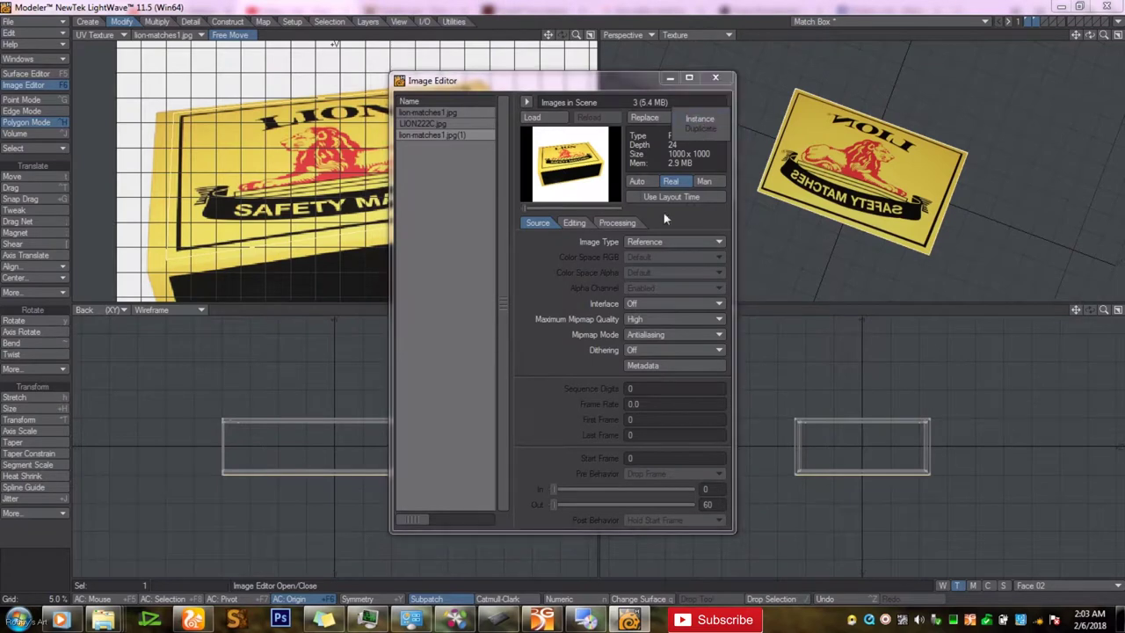
left_click(645, 245)
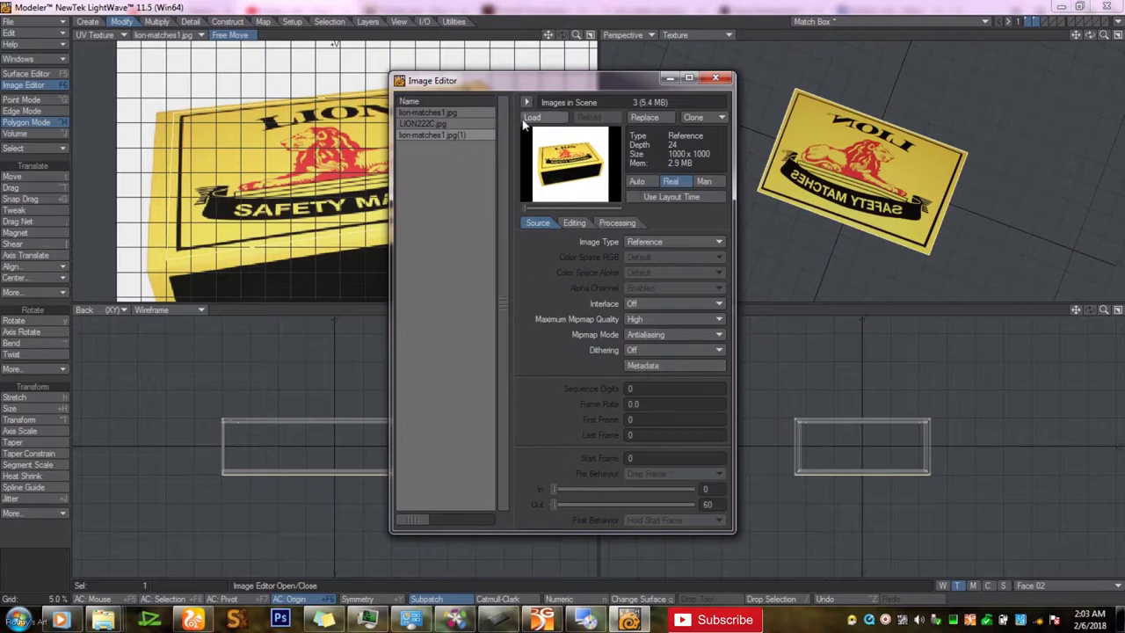
Duplicate lion-matches1.jpg in the Downloads folder and open the copy in Adobe Photoshop CS6
left_click(105, 620)
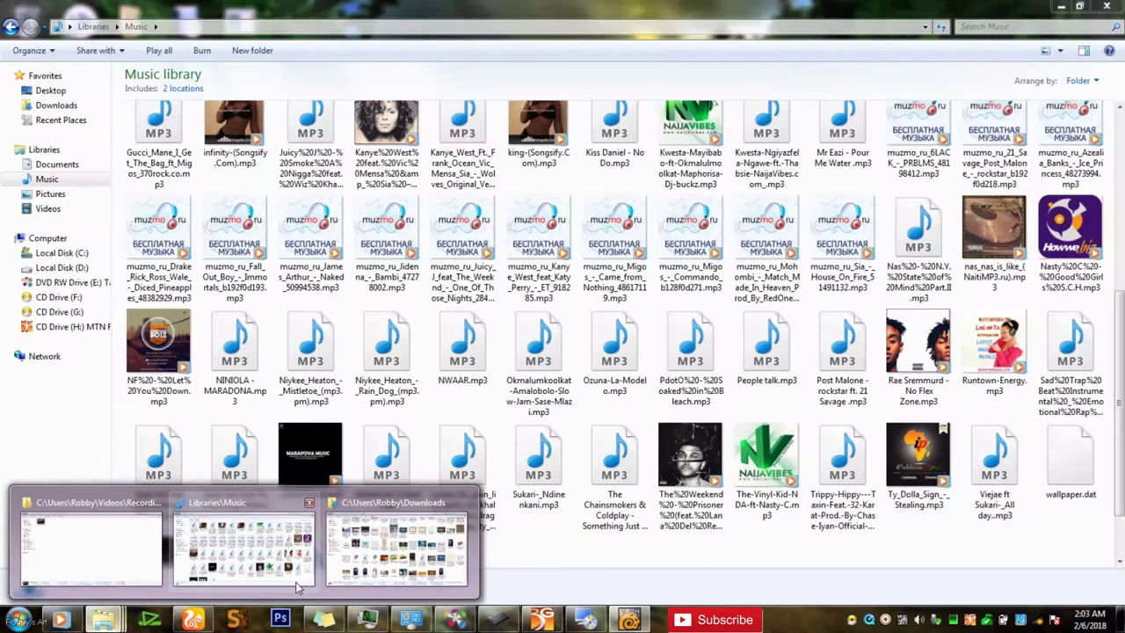
left_click(395, 549)
left_click(619, 413)
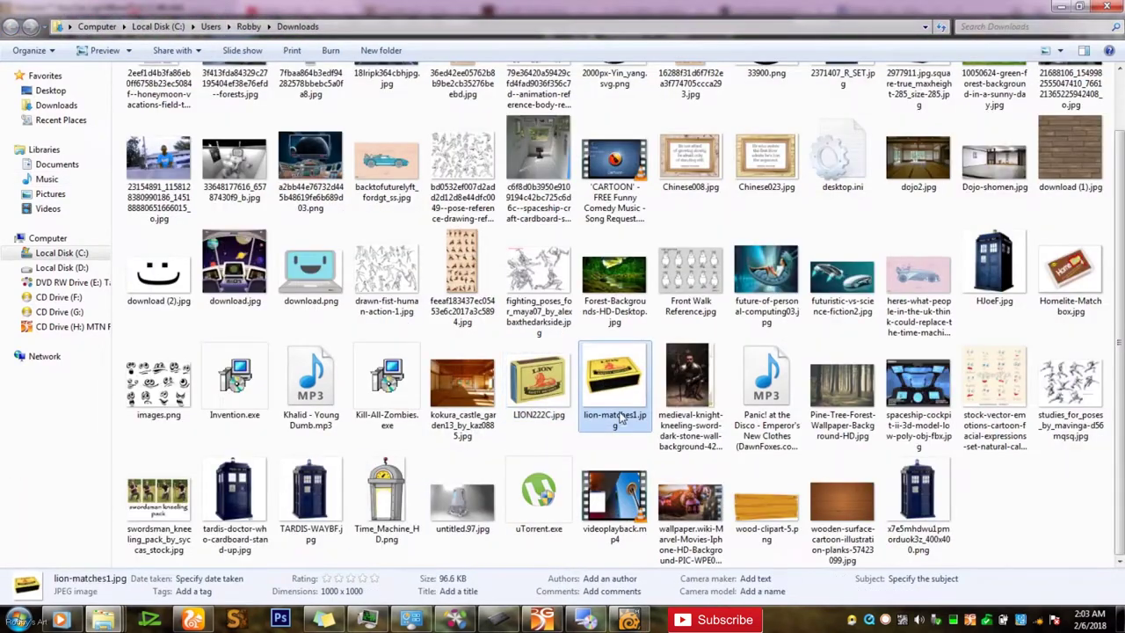
key("ctrl+c")
key("ctrl+v")
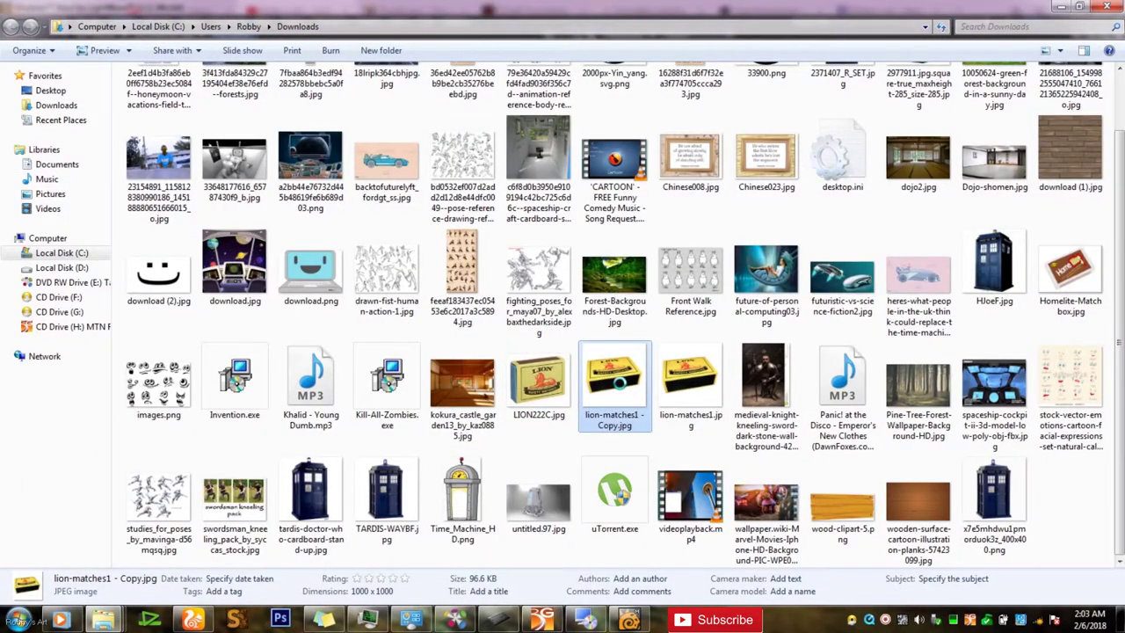
right_click(618, 383)
mouse_move(683, 361)
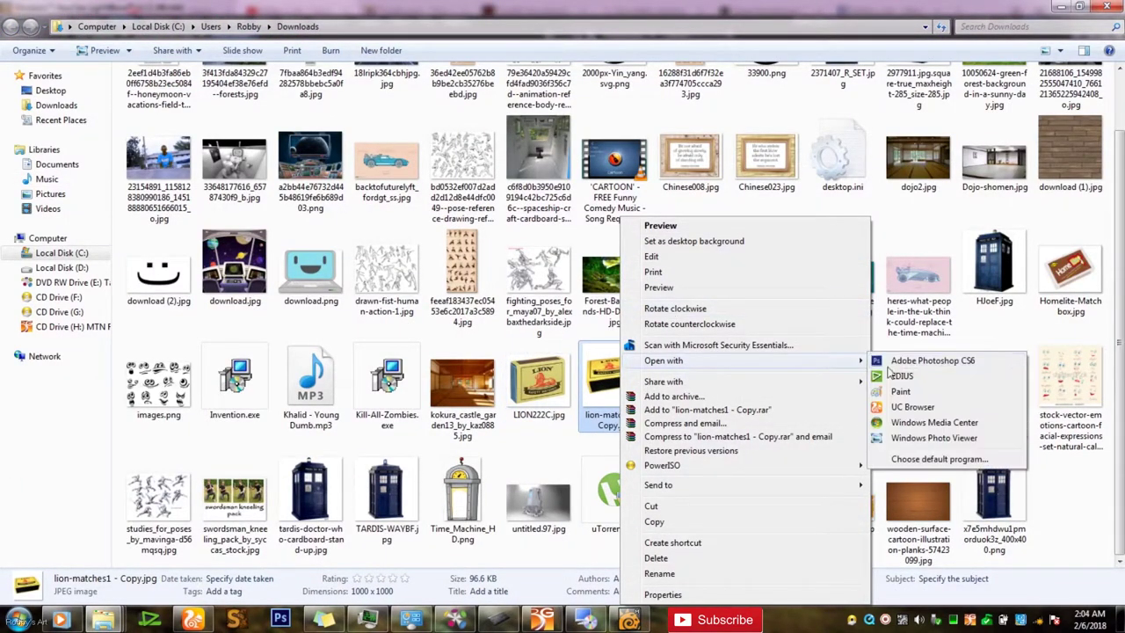
key("Escape")
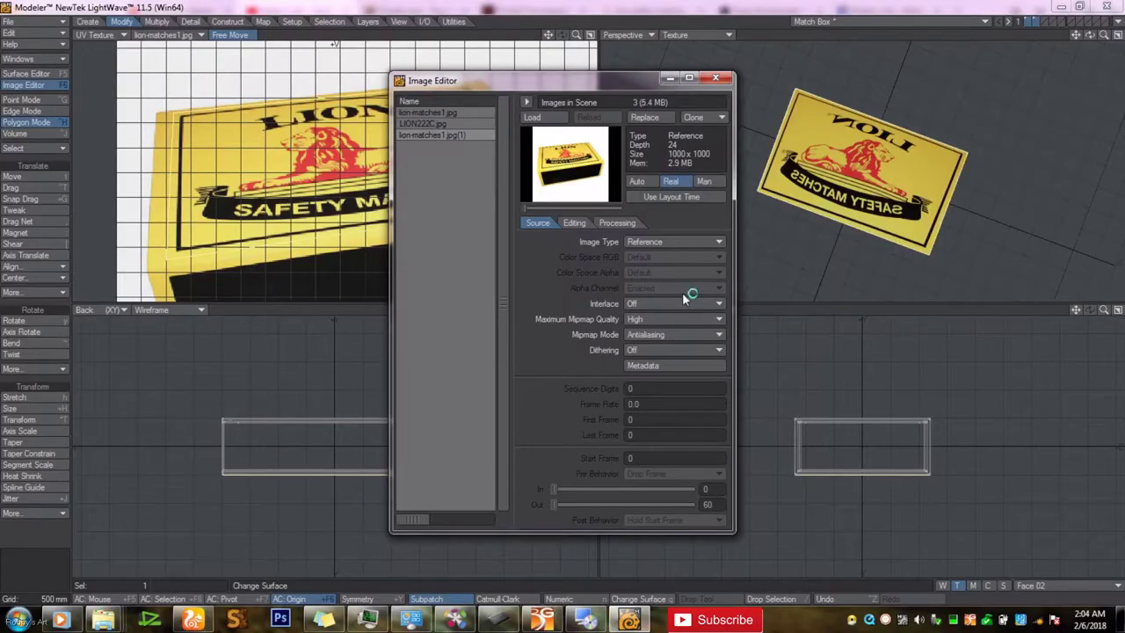
Close the Image Editor and show the Top view in place of the UV texture view, with polygon selection active
left_click(21, 99)
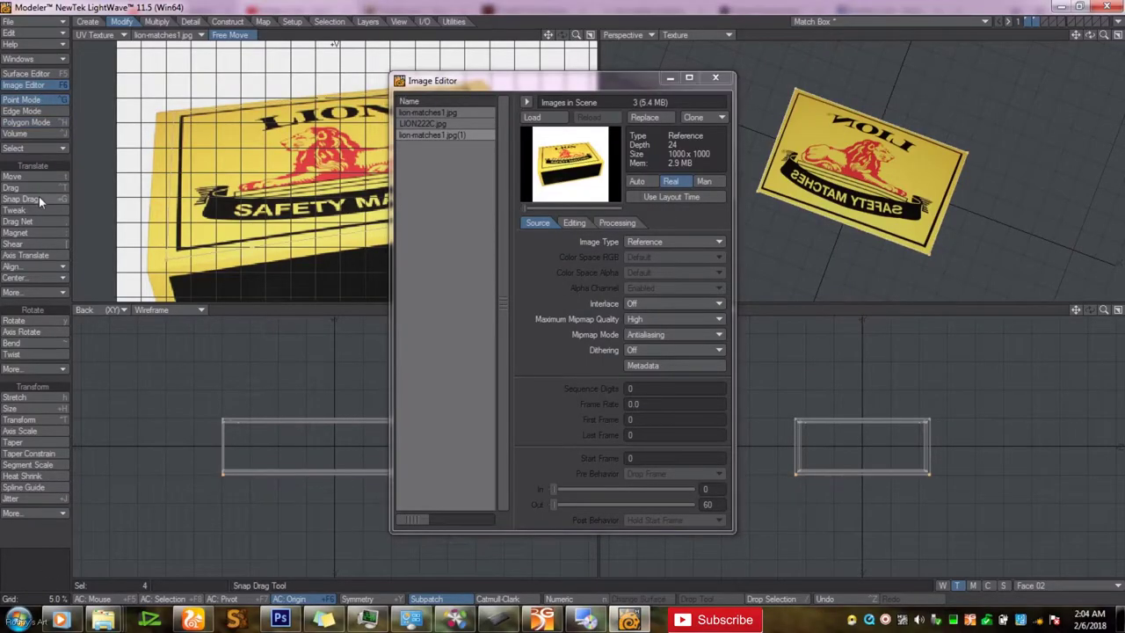
left_click(39, 202)
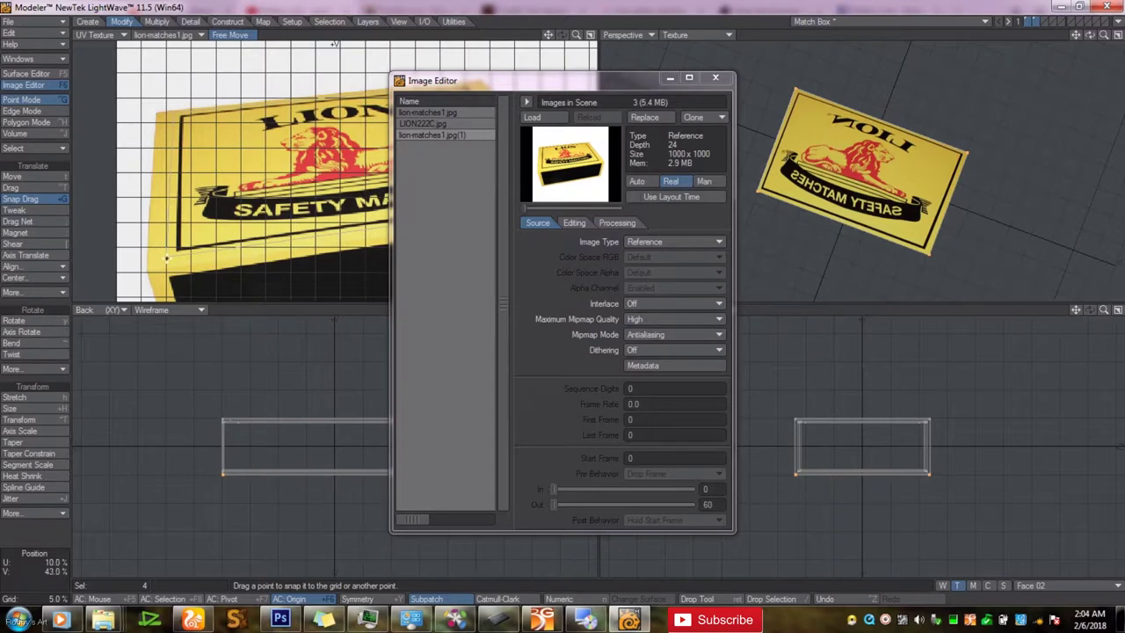
left_click(715, 77)
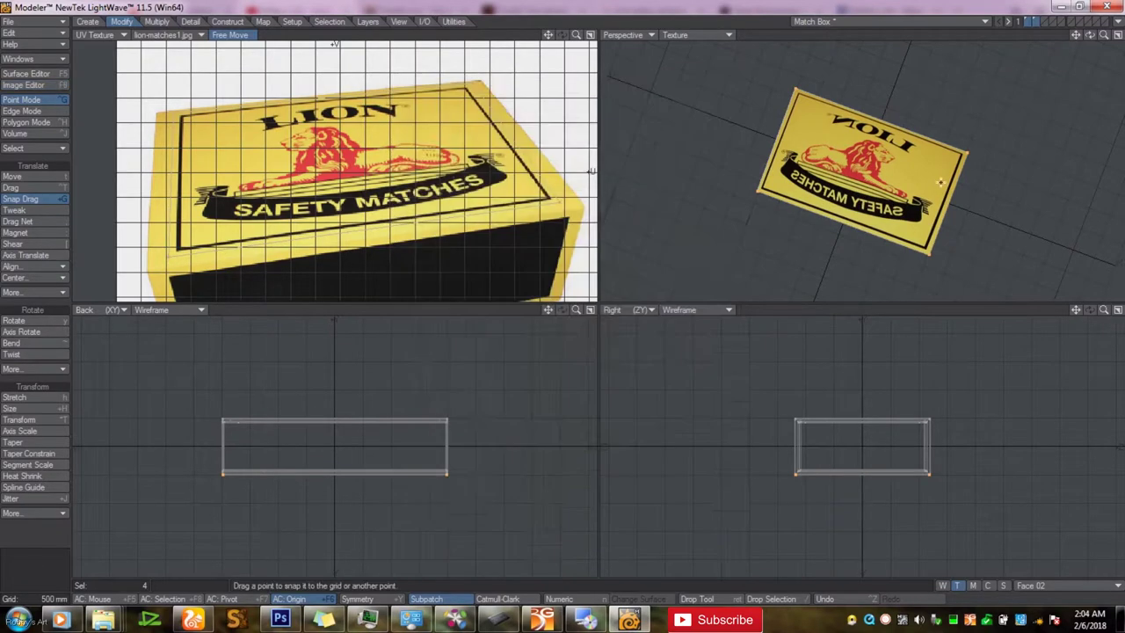
left_click(26, 122)
left_click(114, 35)
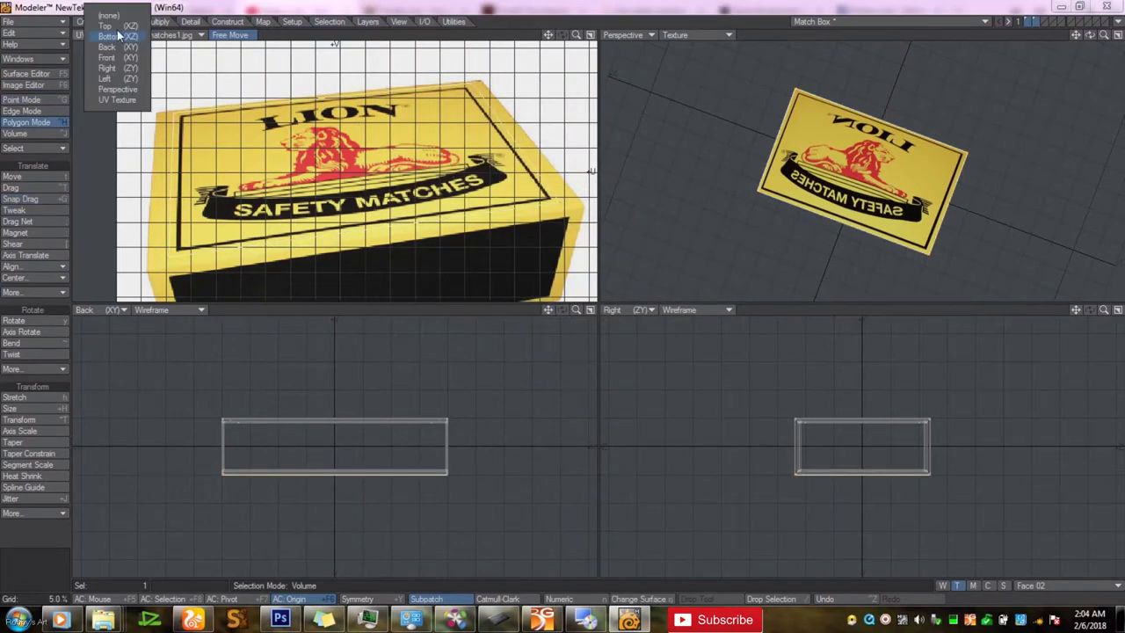
left_click(107, 25)
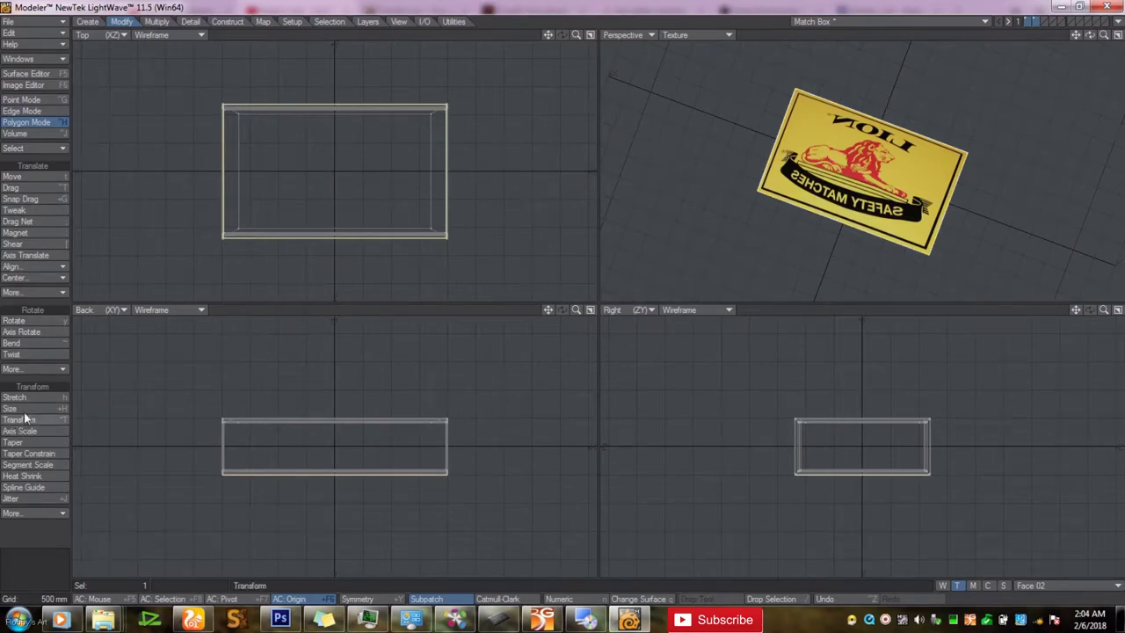
In Photoshop, convert the background to a normal layer and mirror it horizontally across the full canvas with Free Transform
key("alt+Tab")
left_click(99, 620)
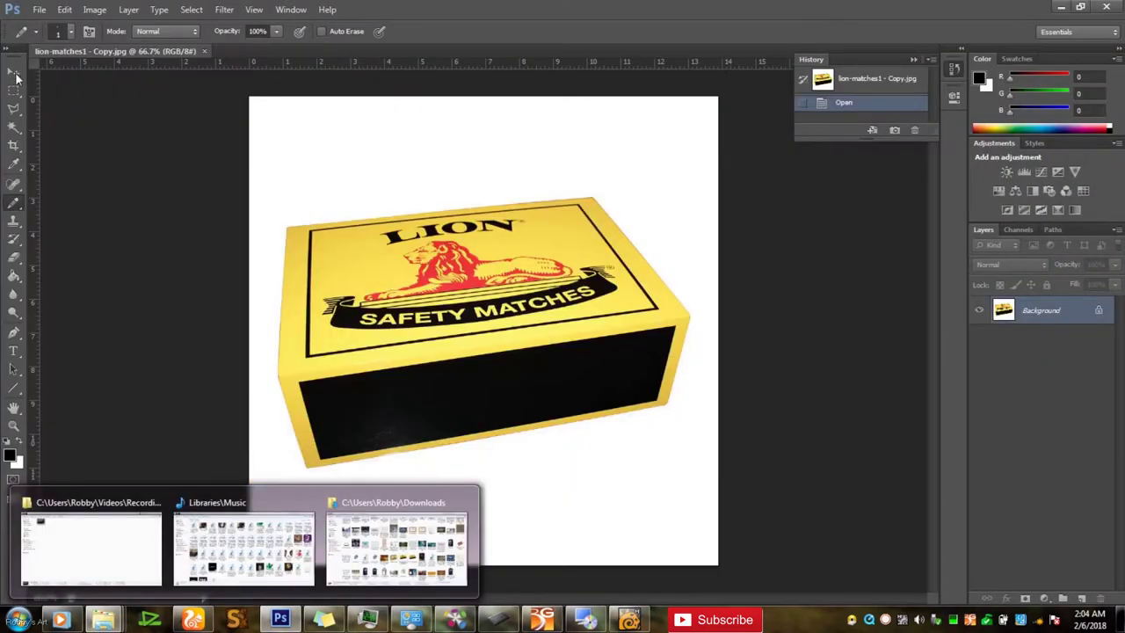
double_click(1042, 310)
key("Return")
key("ctrl+t")
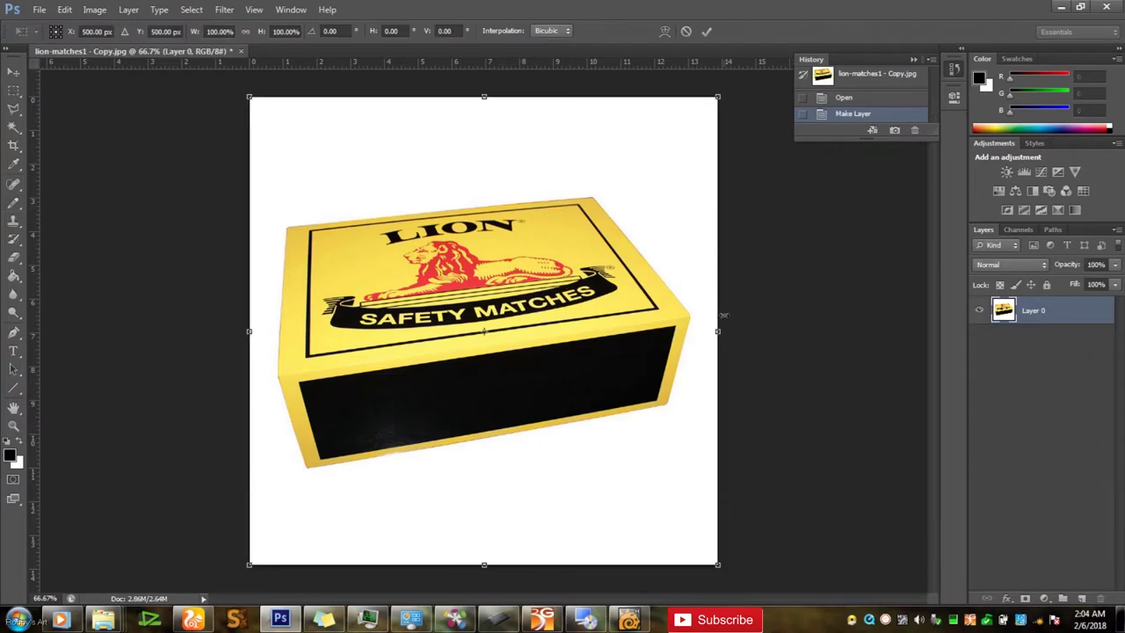
left_click_drag(717, 332, 432, 331)
left_click_drag(249, 331, 718, 335)
left_click_drag(434, 332, 252, 331)
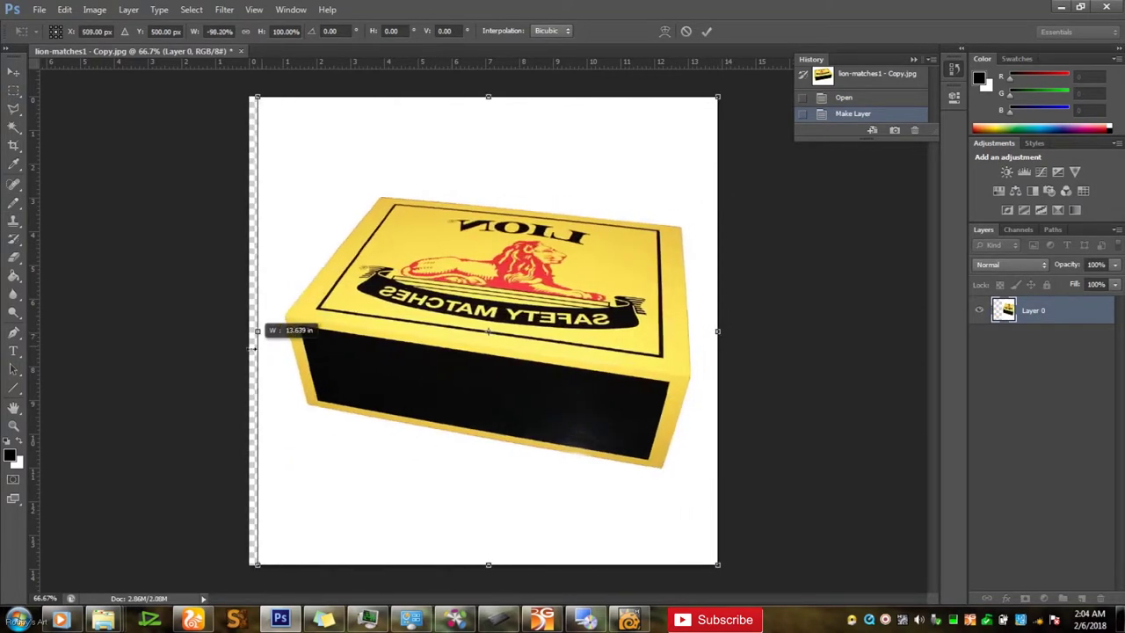
key("Return")
Save the mirrored image as a JPEG, replacing lion-matches1 - Copy.jpg in the Downloads folder
key("ctrl+shift+s")
left_click(580, 327)
left_click(527, 409)
left_click(697, 309)
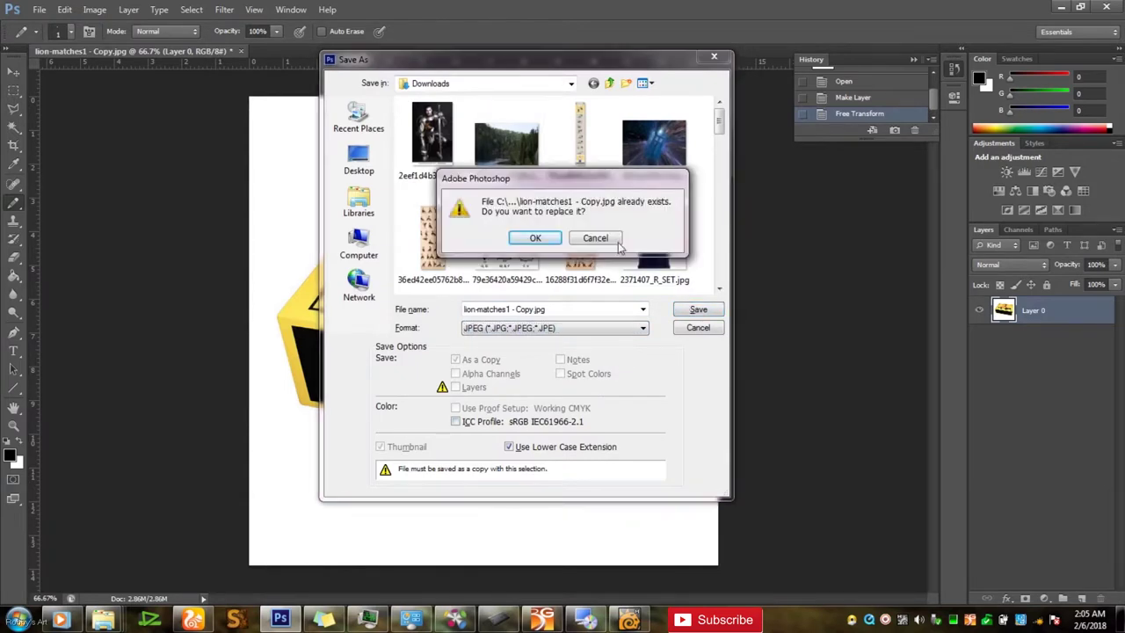
left_click(535, 237)
left_click(647, 155)
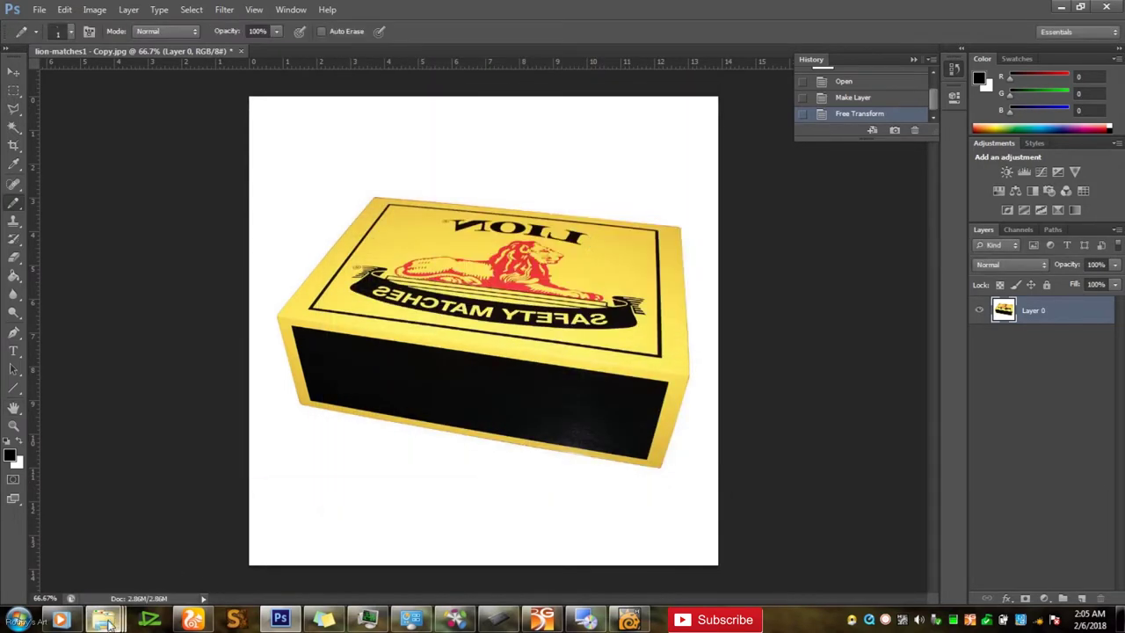
Back in LightWave Modeler, load lion-matches1 - Copy.jpg as the Face 02 surface's colour texture image
left_click(629, 620)
key("F5")
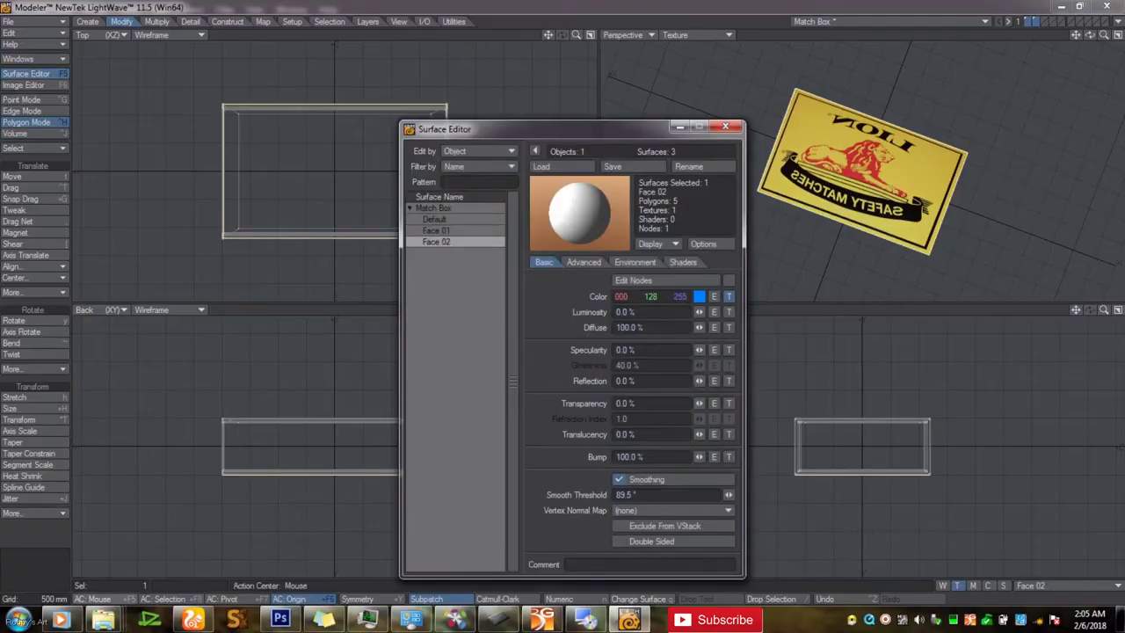
left_click(104, 619)
left_click_drag(607, 369, 728, 296)
left_click(597, 203)
left_click(599, 231)
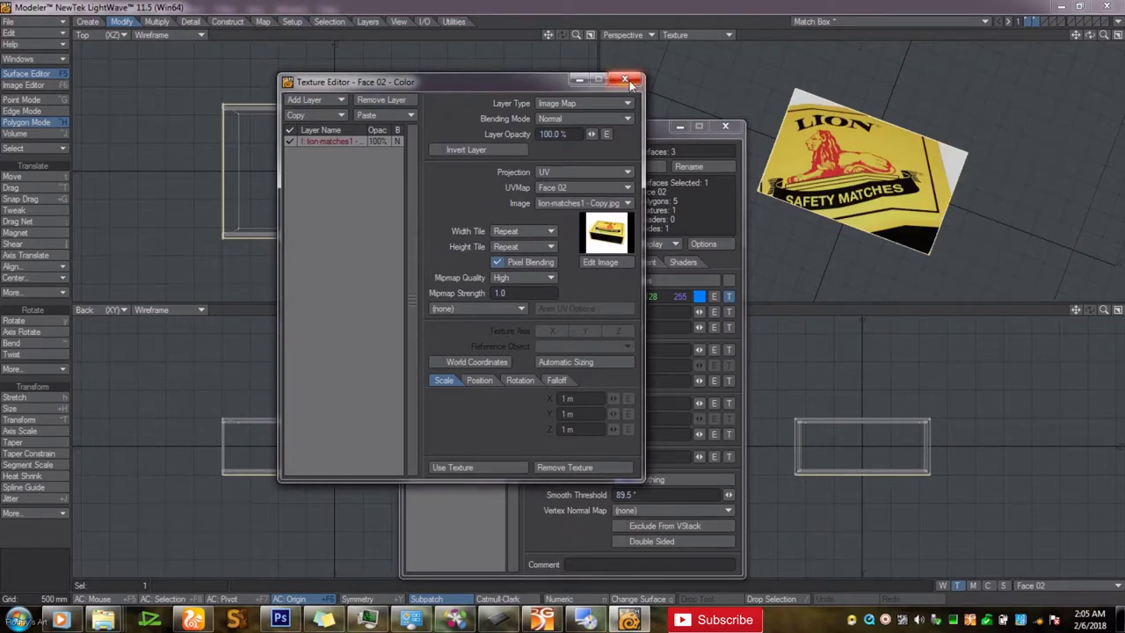
left_click(629, 82)
left_click(725, 126)
Restore the UV texture view and set its backdrop image to lion-matches1 - Copy.jpg
left_click(106, 36)
left_click(100, 110)
left_click_drag(576, 36, 452, 237)
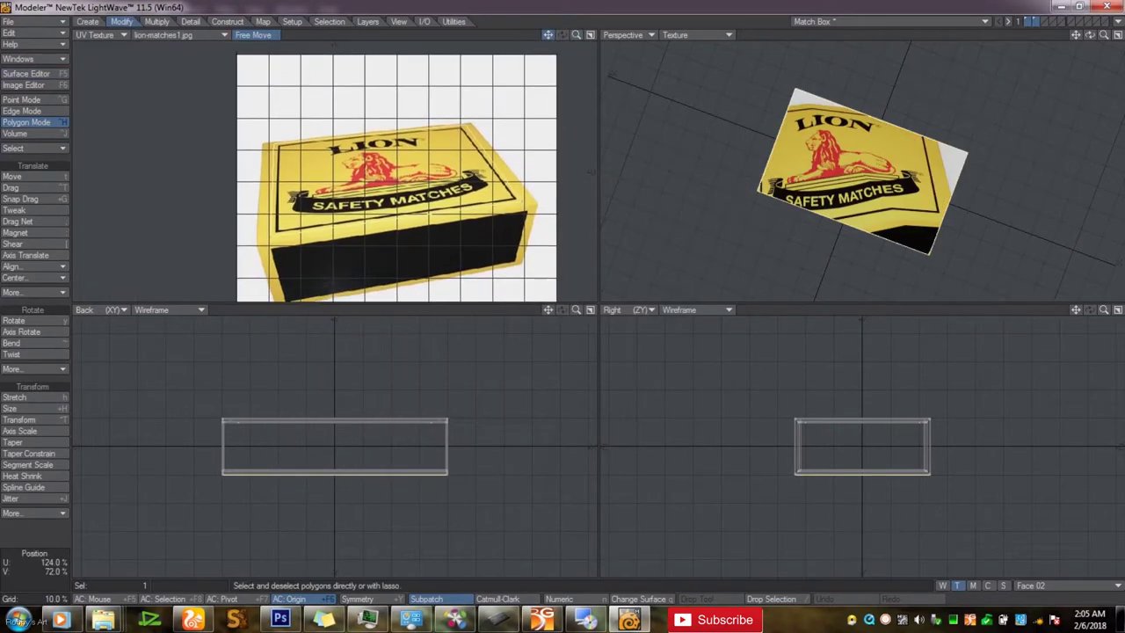
left_click(205, 36)
left_click(223, 71)
key("y")
left_click_drag(336, 181, 362, 177)
key("ctrl+z")
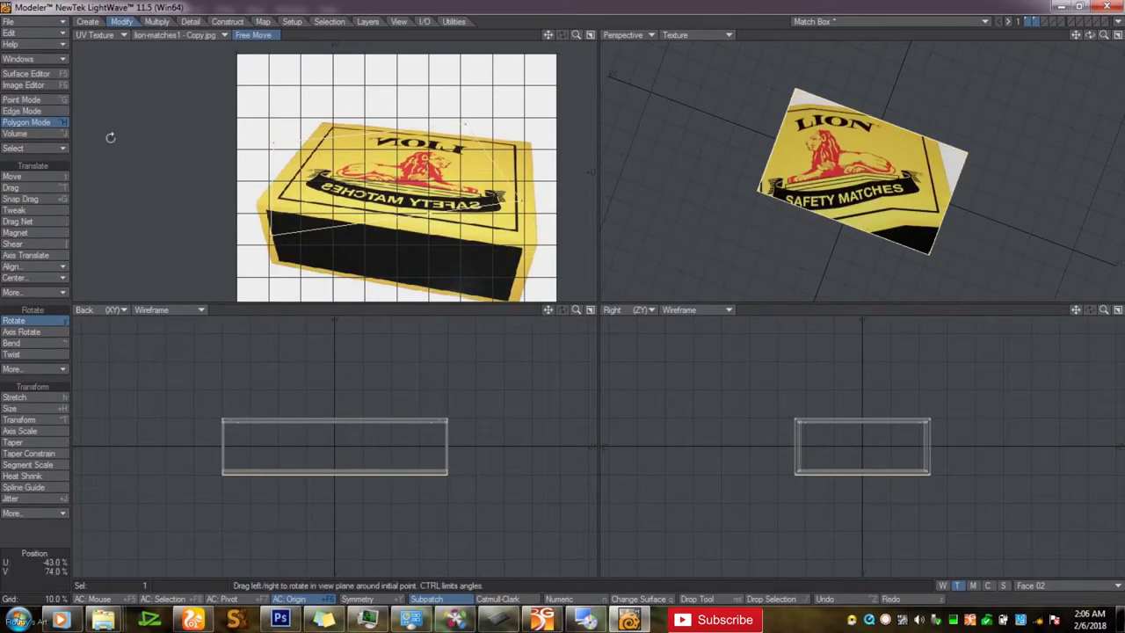
Select the bottom face's Face 02 UV points in the UV view and rotate them toward the mirrored label
key("space")
key("space")
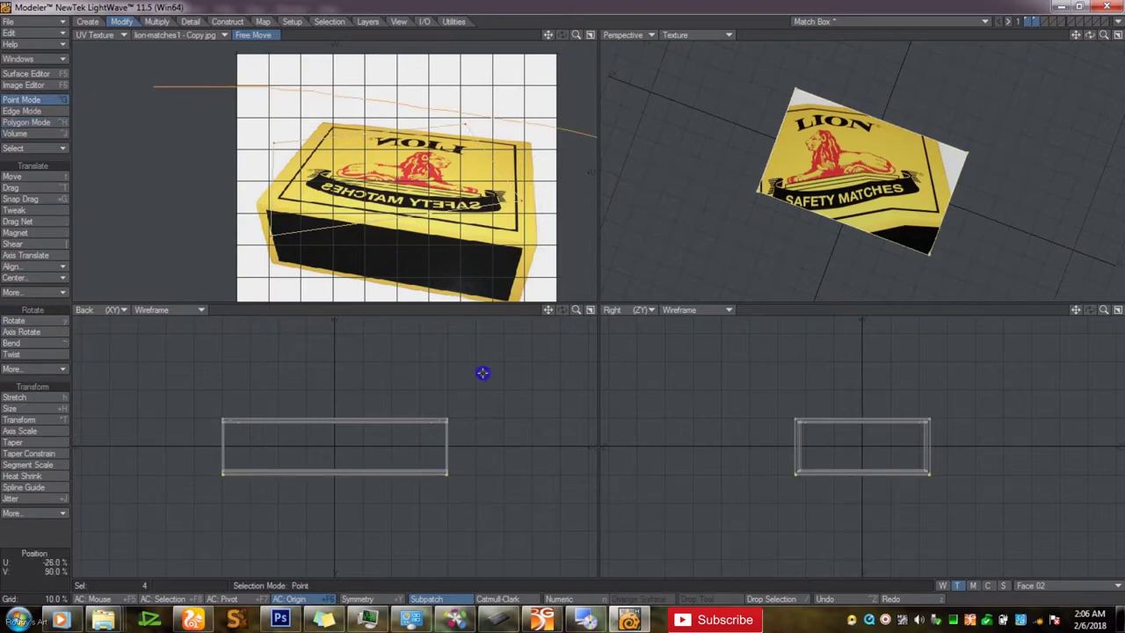
left_click(342, 589)
mouse_move(180, 133)
right_mouse_down()
mouse_move(256, 219)
mouse_move(229, 134)
right_mouse_up()
left_click(32, 323)
mouse_move(341, 186)
left_mouse_down()
mouse_move(368, 185)
mouse_move(326, 143)
mouse_move(327, 125)
left_mouse_up()
key("space")
Move the four Face 02 UV points individually onto the corners of the mirrored label in the image
left_click(45, 189)
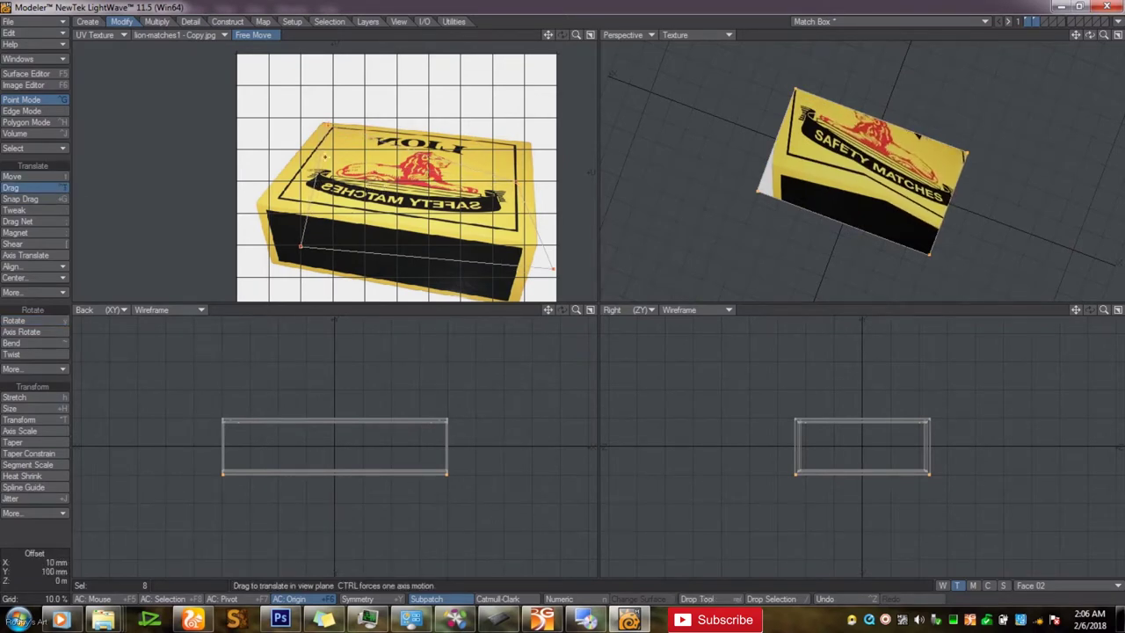
left_click_drag(303, 253, 269, 212)
left_click_drag(555, 268, 525, 237)
left_click_drag(515, 181, 518, 143)
left_click_drag(575, 37, 606, 39)
left_click_drag(324, 101, 327, 98)
left_click_drag(239, 217, 236, 217)
left_click_drag(548, 35, 447, 25)
left_click_drag(518, 261, 519, 258)
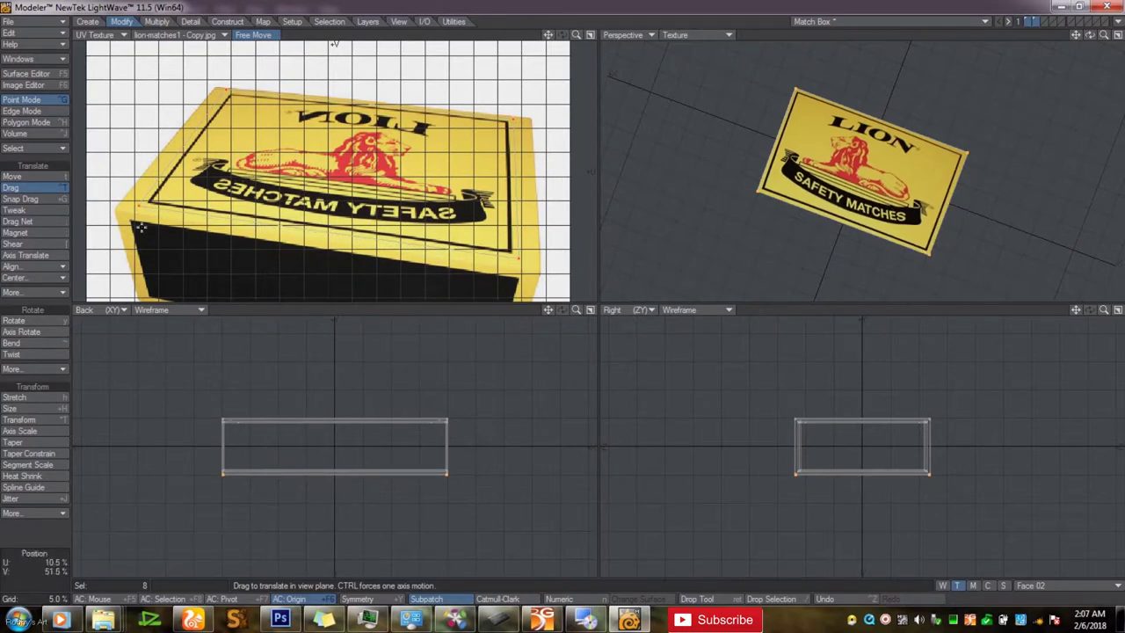
Show the Top view instead of the UV view and scale the sleeve's bottom face down to the inner rectangle
left_click(42, 125)
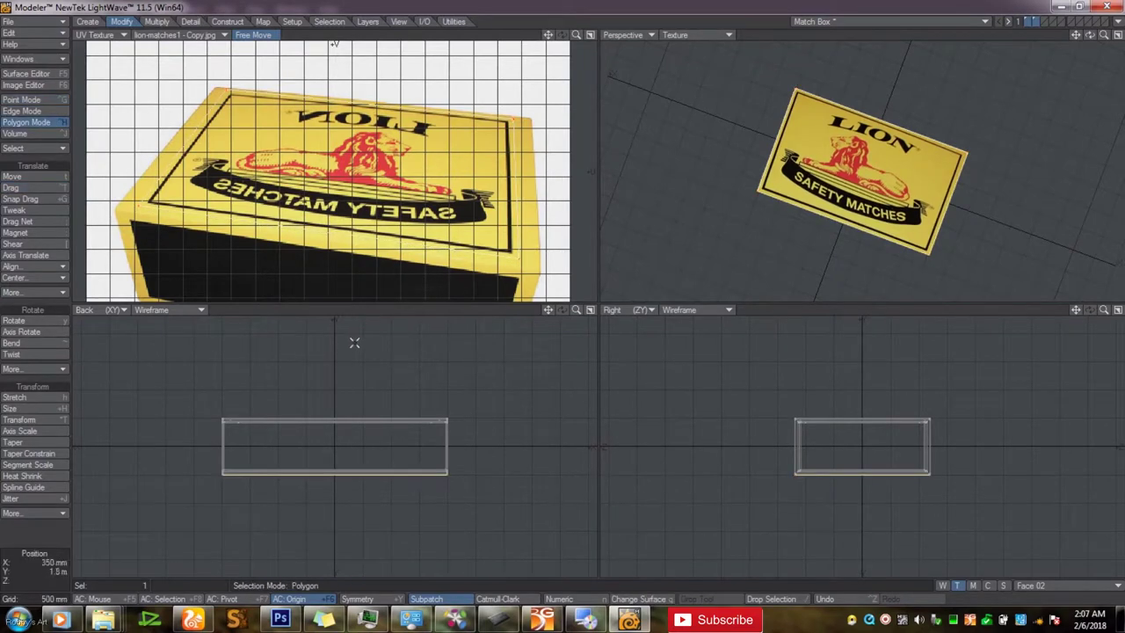
left_click(112, 36)
left_click(107, 19)
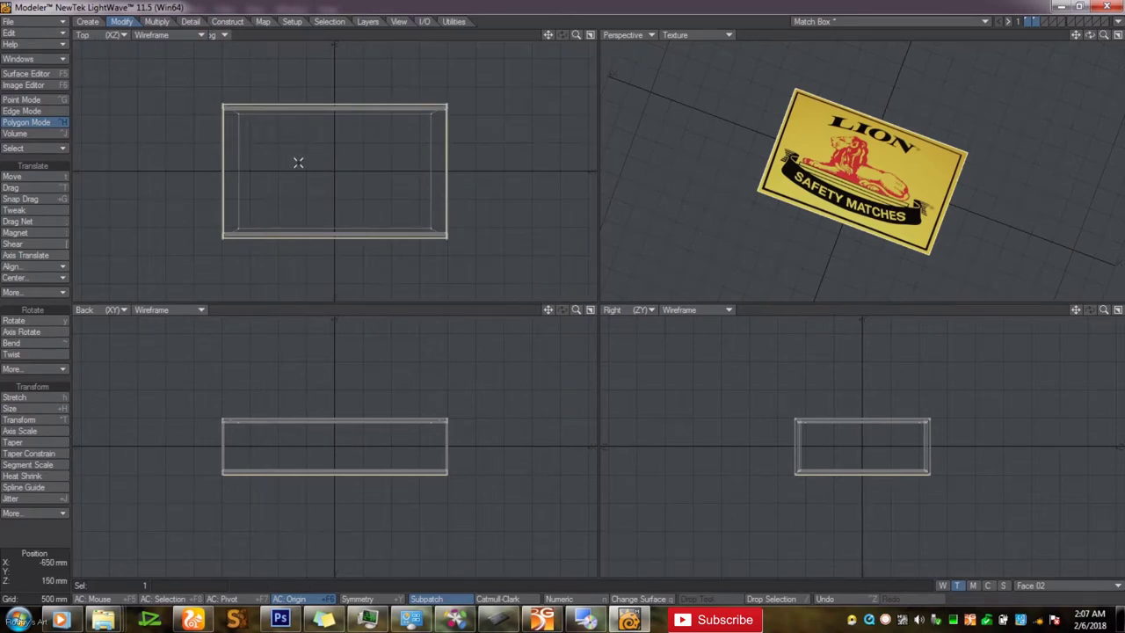
left_click(33, 410)
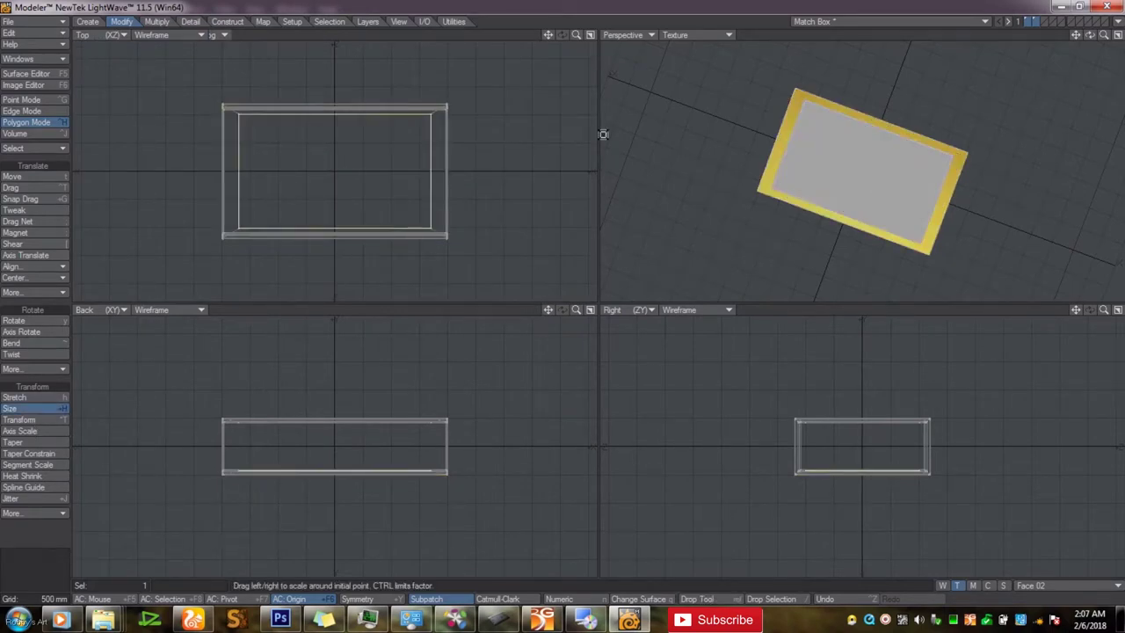
key("ctrl+z")
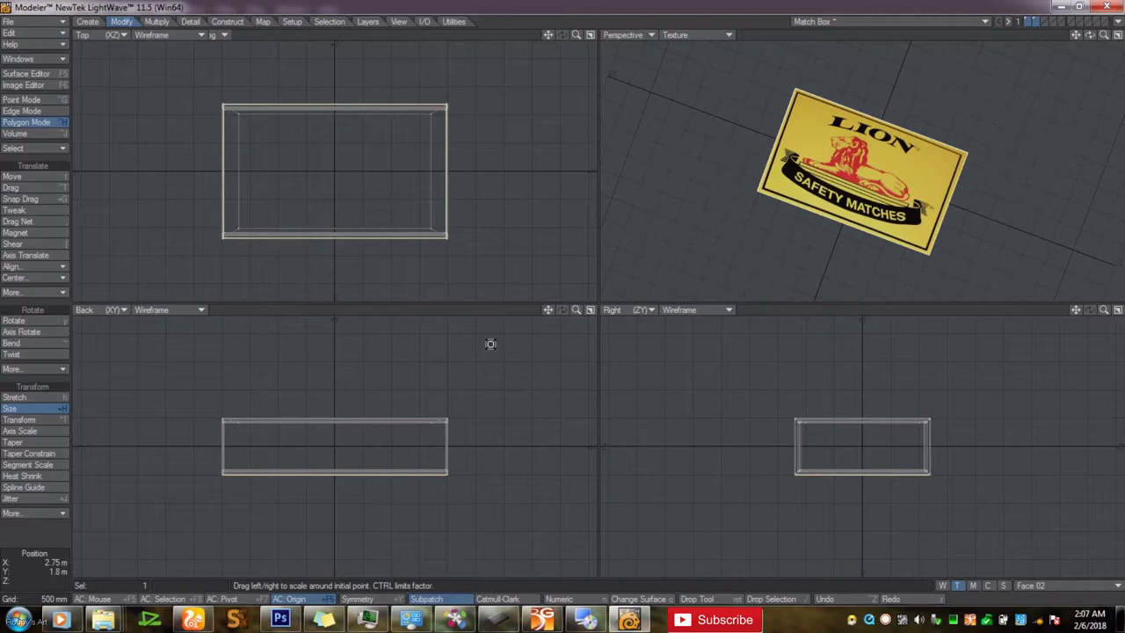
left_click_drag(336, 159, 324, 184)
Move the scaled bottom face slightly downward in the Back view
key("t")
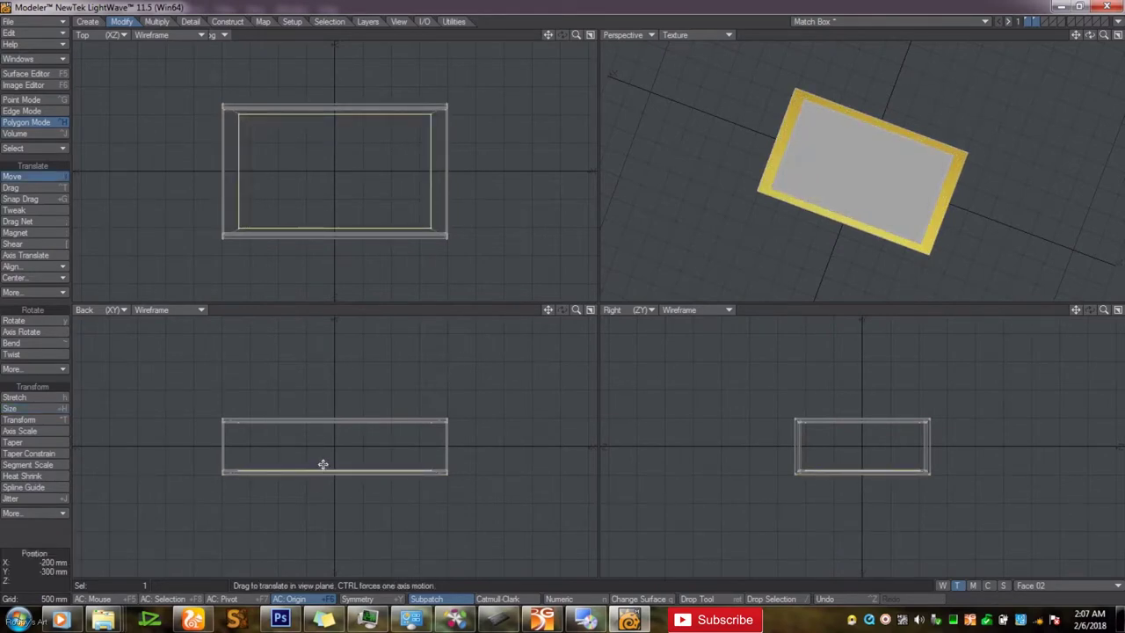
left_click_drag(576, 310, 685, 310)
left_click_drag(548, 310, 568, 187)
left_click_drag(421, 455, 422, 464)
left_click_drag(433, 375, 433, 372)
key("space")
Drop the bottom face selection, select the sleeve's top label face and move it up about 70 mm in the Back view
key("slash")
left_click_drag(579, 310, 387, 457)
left_click(346, 471)
right_click_drag(401, 464, 400, 460)
scroll(403, 457, "down", 3)
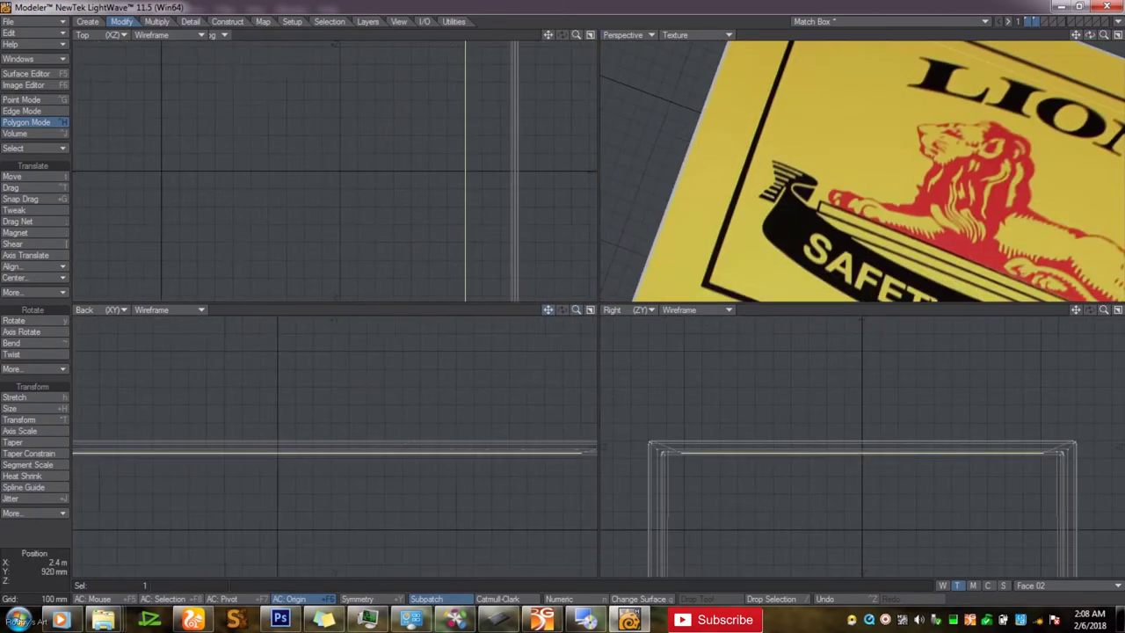
left_click(37, 176)
left_click_drag(512, 397, 512, 386)
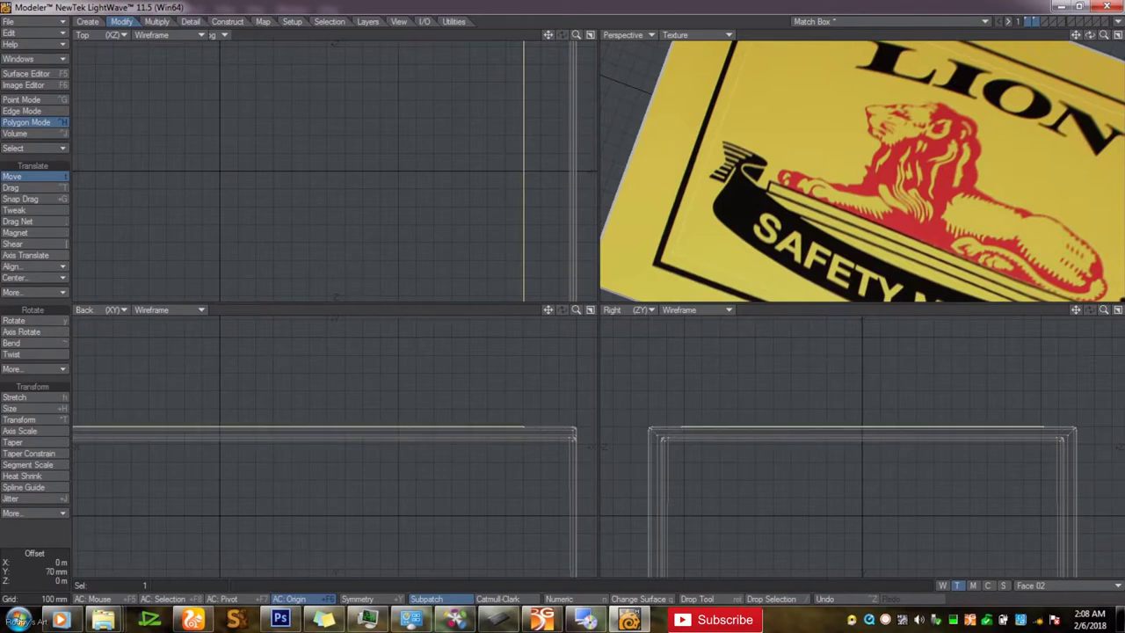
key("slash")
key("a")
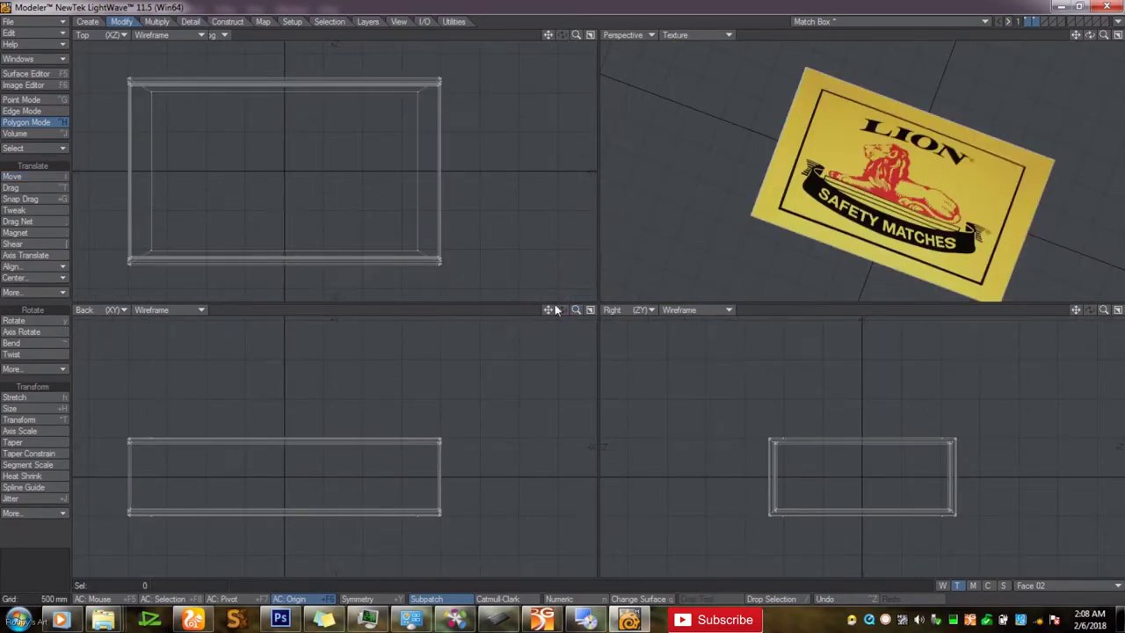
Select all connected polygons of the sleeve, excluding the inset label faces by deselecting them in the Top view
left_click_drag(1104, 36, 1068, 74)
left_click_drag(1090, 35, 1081, 70)
left_click(824, 206)
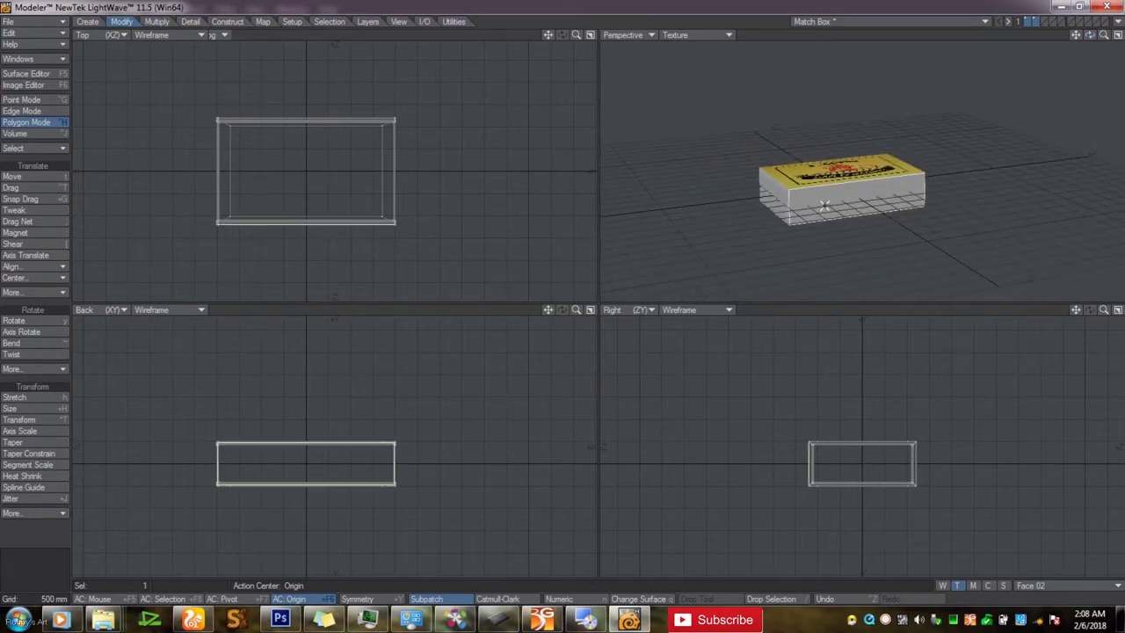
left_click_drag(1089, 35, 933, 268)
key("]")
left_click_drag(1103, 35, 1123, 37)
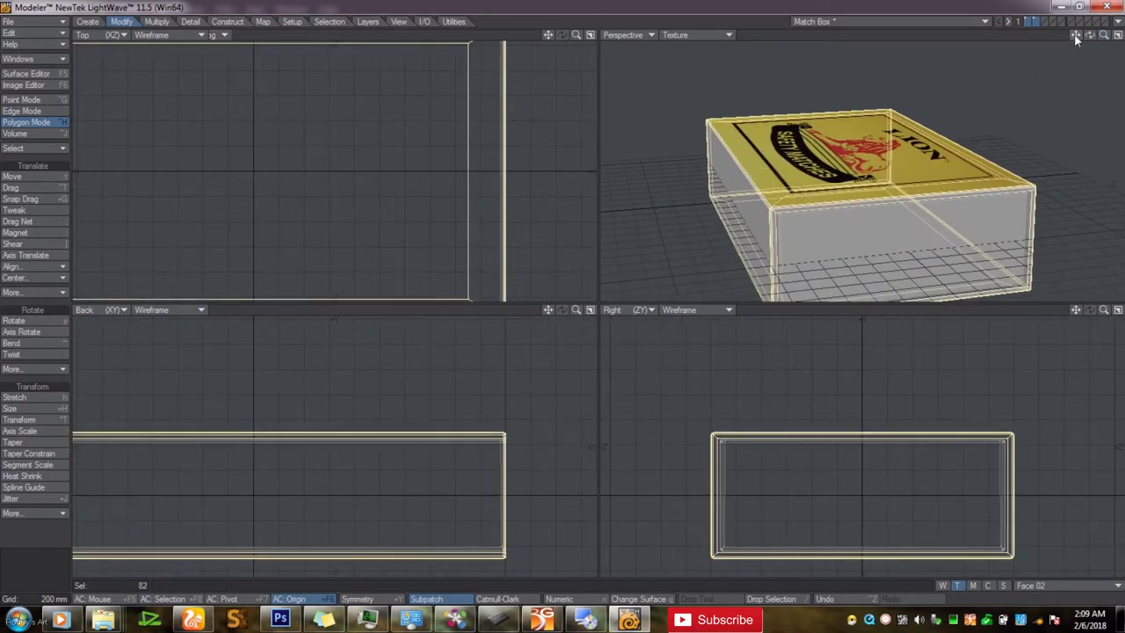
key("comma")
left_click(439, 173)
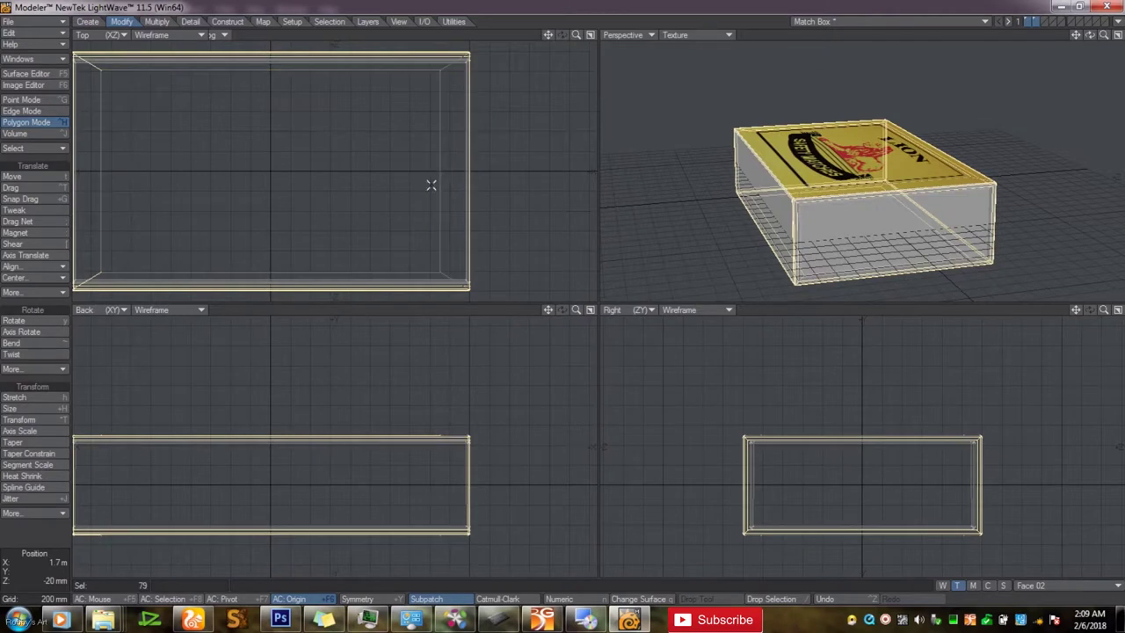
left_click(101, 114)
left_click(132, 71)
left_click(160, 270)
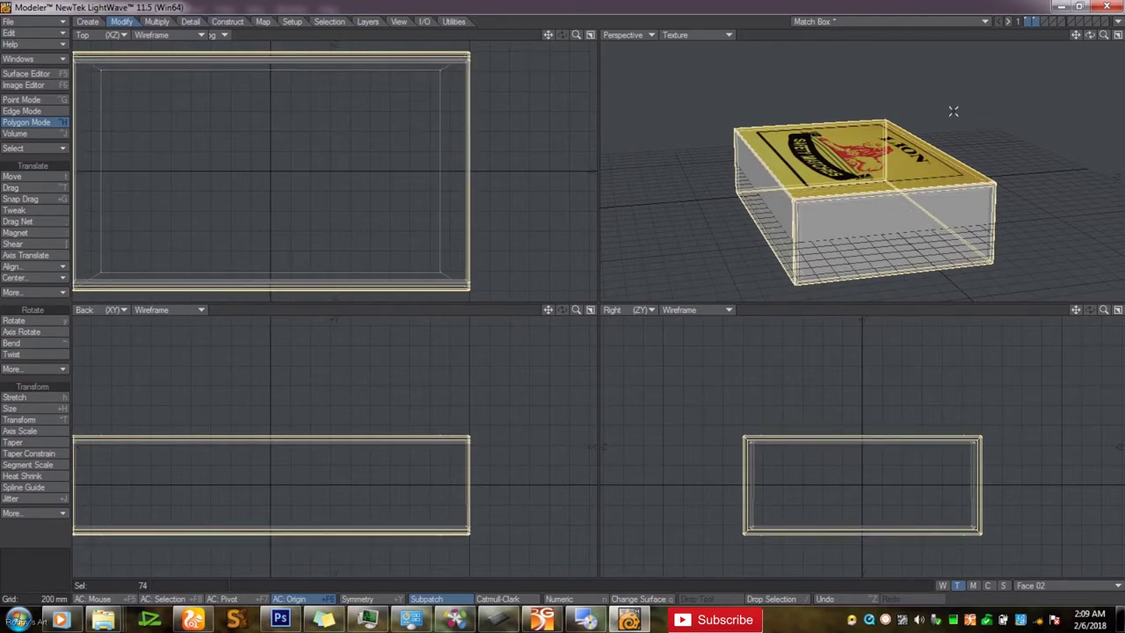
Assign the selected polygons a new surface named "Rest of match box" with yellow color 255, 255, 0, and drop the selection
key("F5")
key("F5")
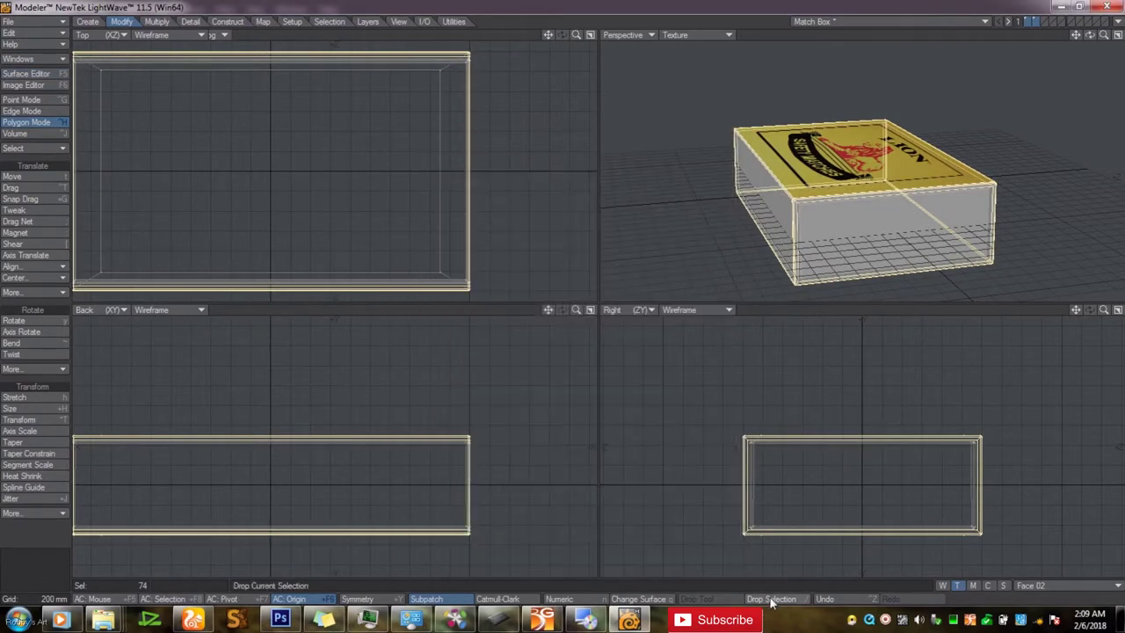
type("q")
type("Rest of match box")
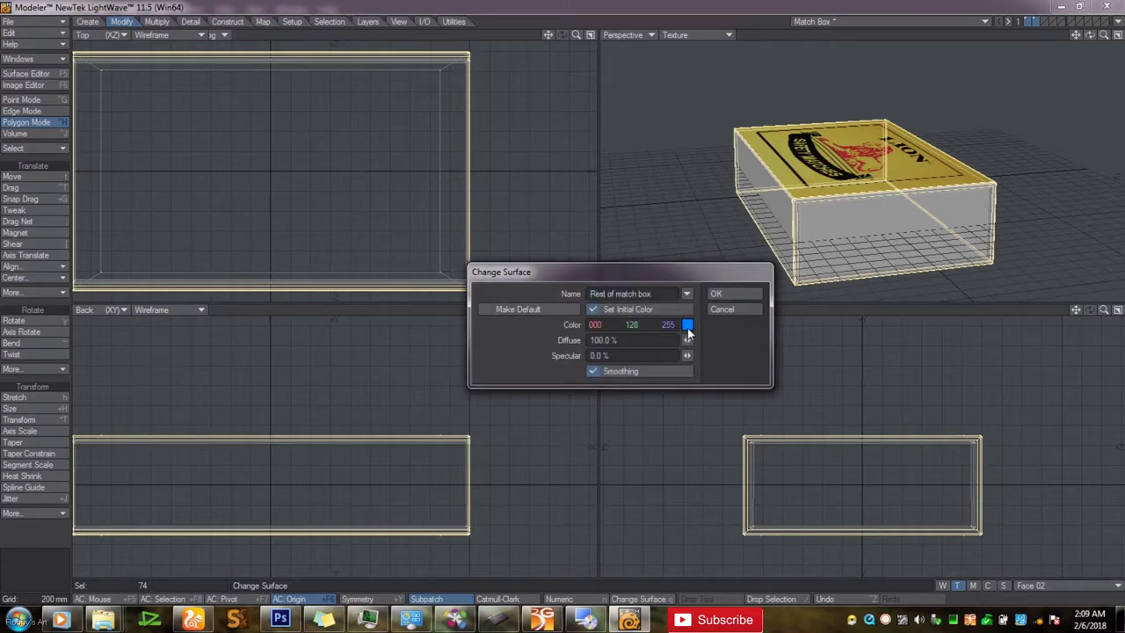
left_click(687, 327)
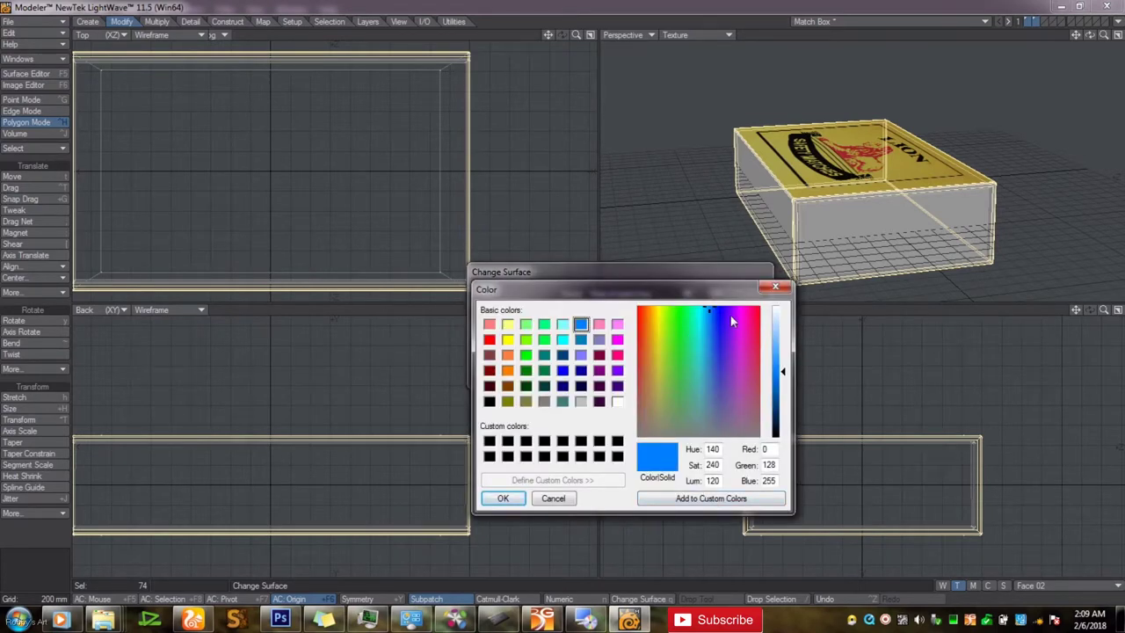
left_click(508, 340)
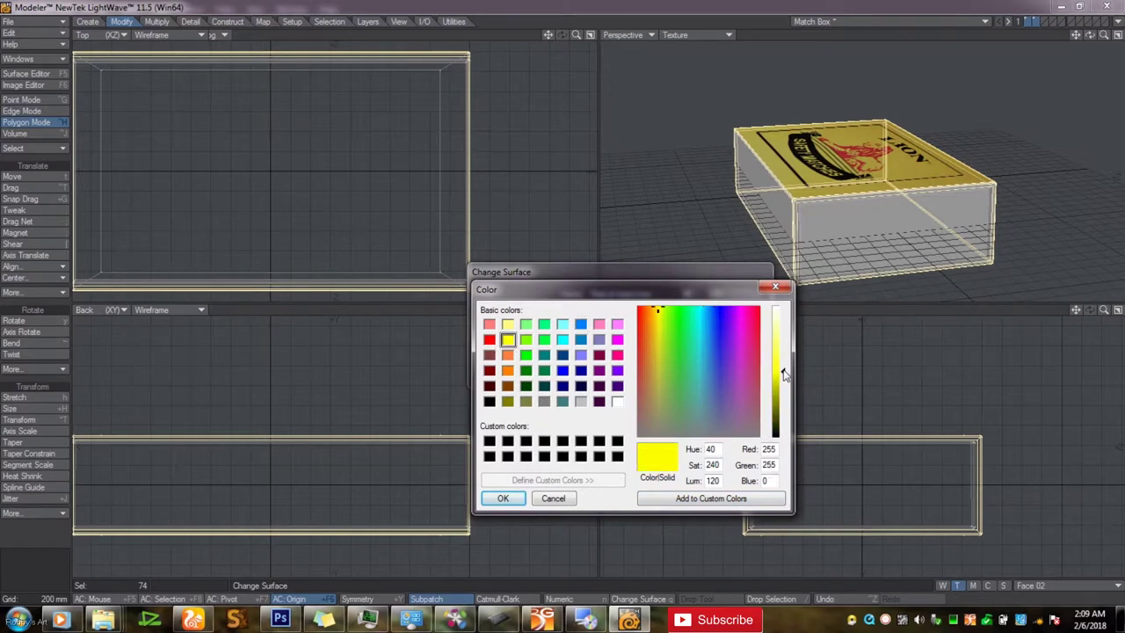
left_click(503, 498)
left_click(733, 294)
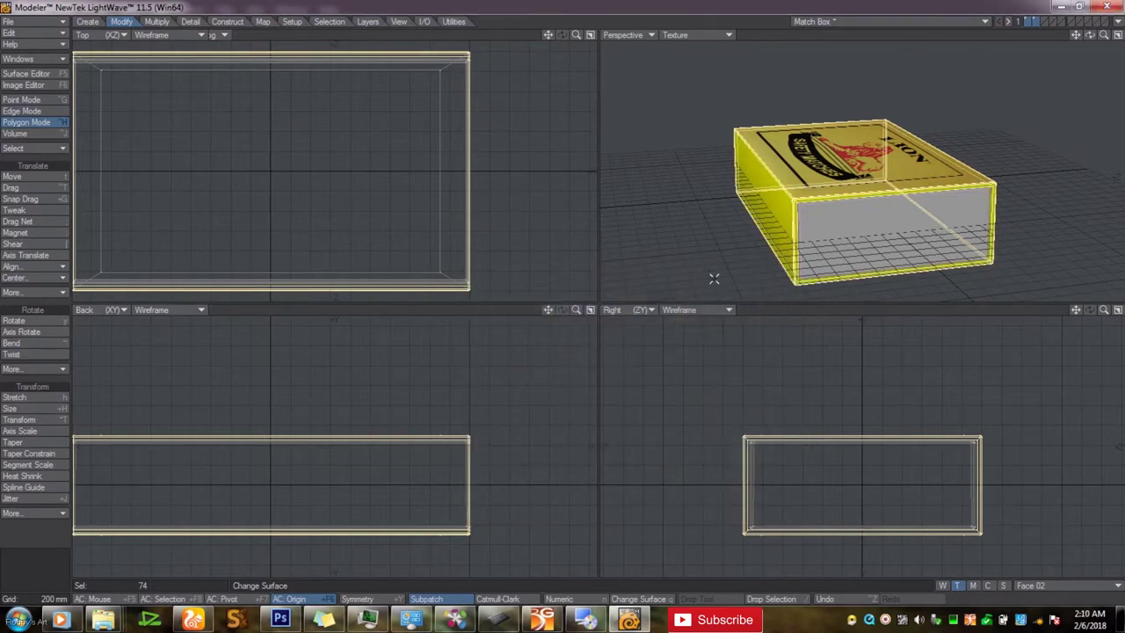
key("/")
Select the "Rest of match box" surface in the Surface Editor and open its color for editing
left_click_drag(1089, 35, 1117, 37)
left_click(45, 75)
left_click(465, 254)
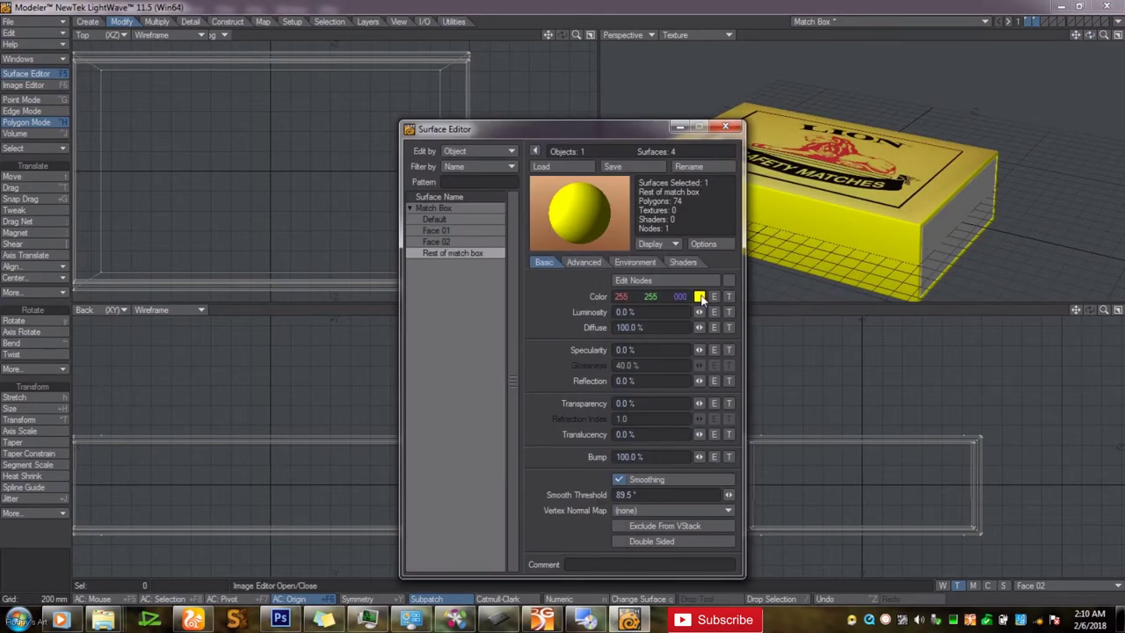
left_click(700, 297)
left_click(298, 286)
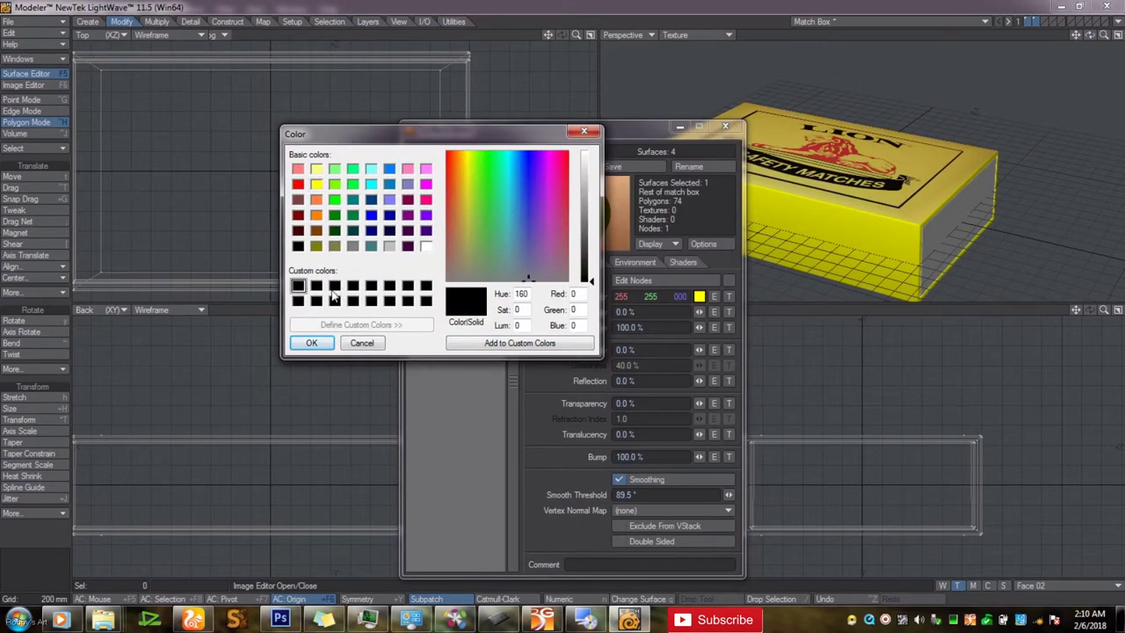
left_click(539, 346)
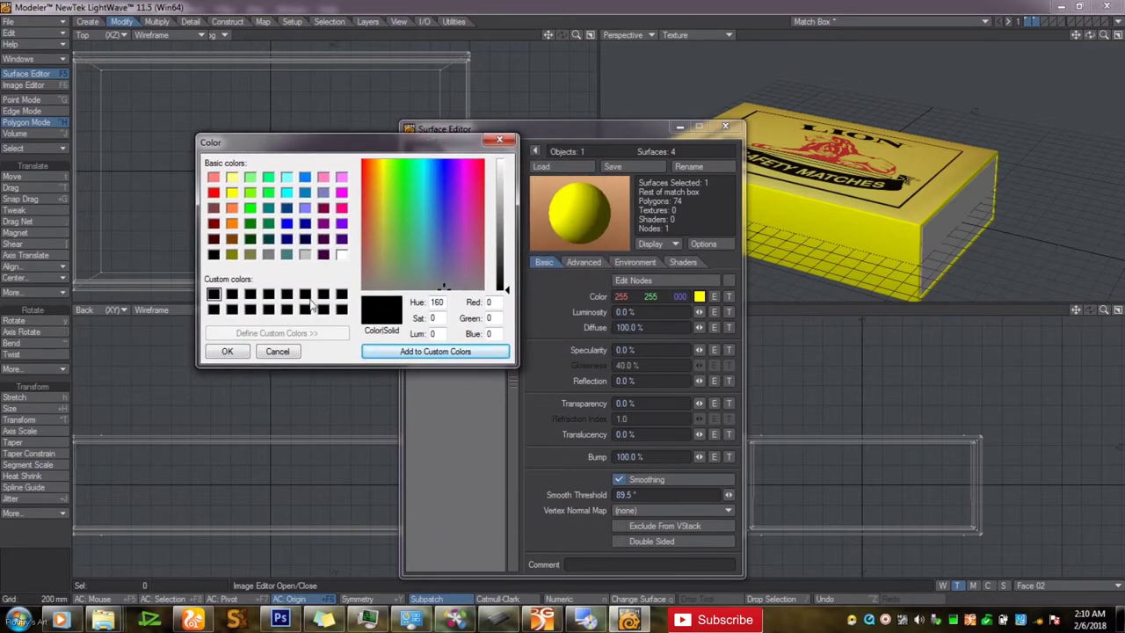
left_click(765, 206)
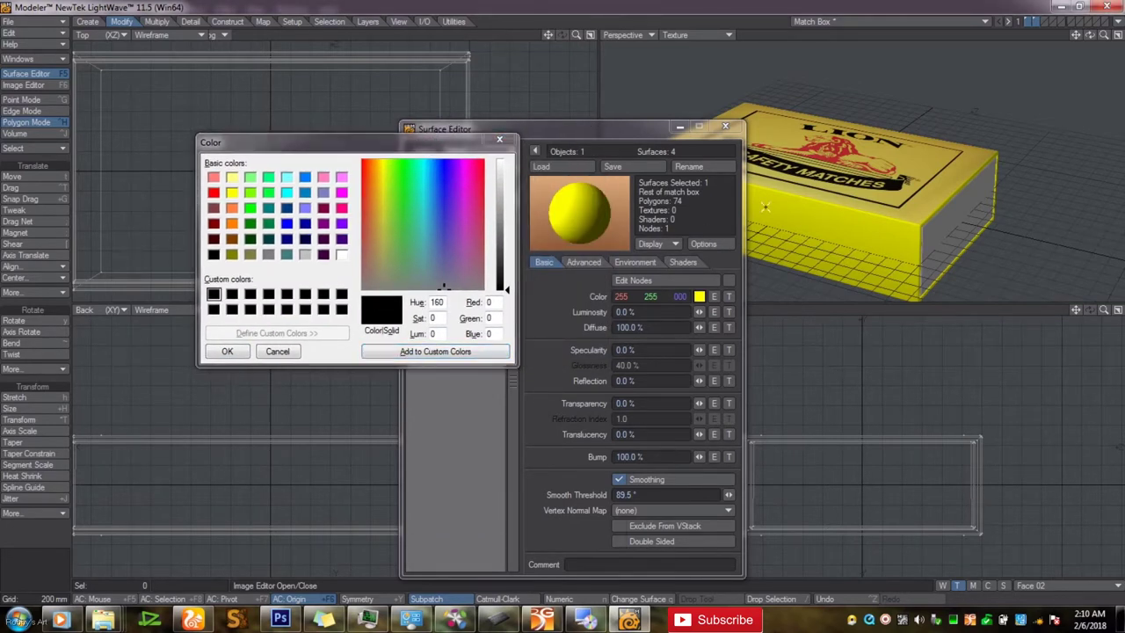
left_click(341, 255)
left_click(459, 227)
left_click(435, 351)
left_click(506, 180)
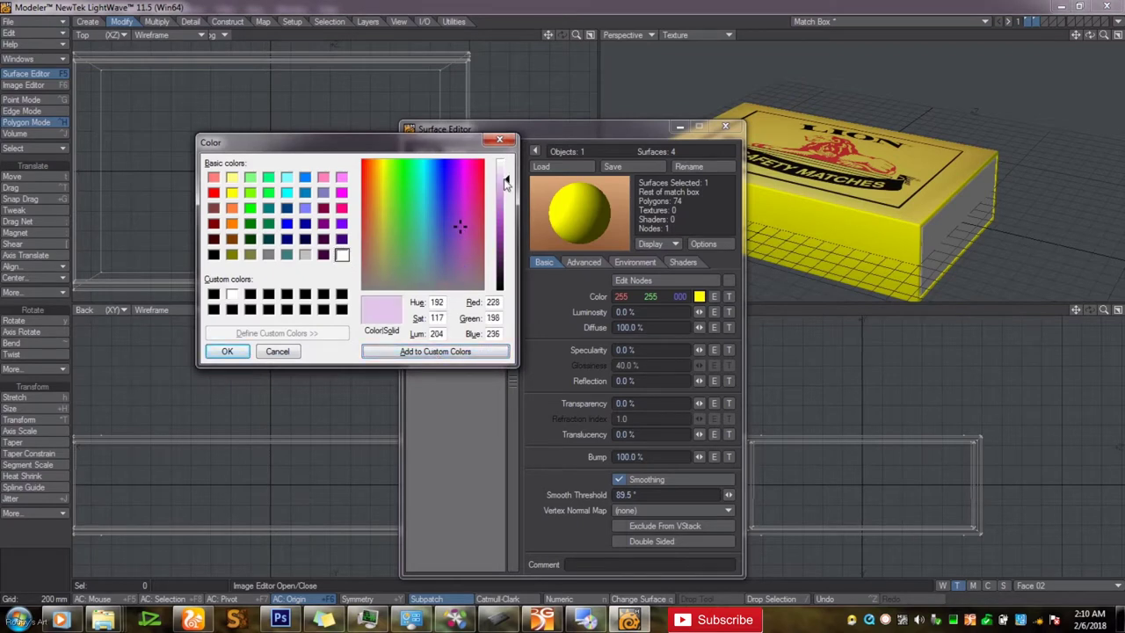
left_click(505, 198)
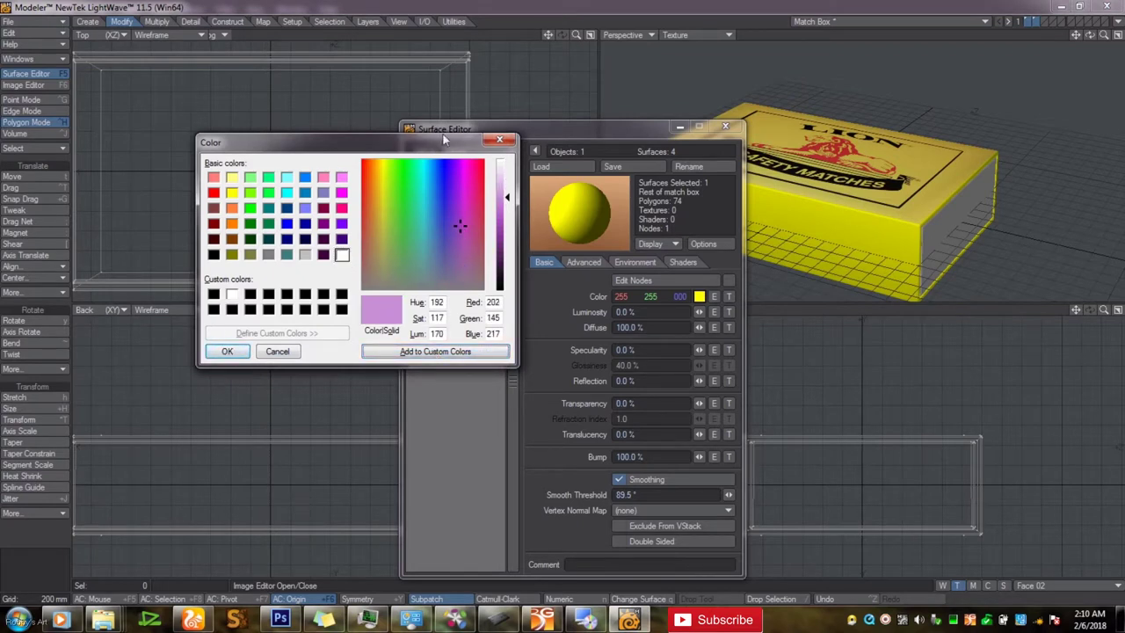
Set the surface color to a darker yellow of 232, 232, 0
left_click(231, 192)
left_click(507, 232)
left_click(227, 350)
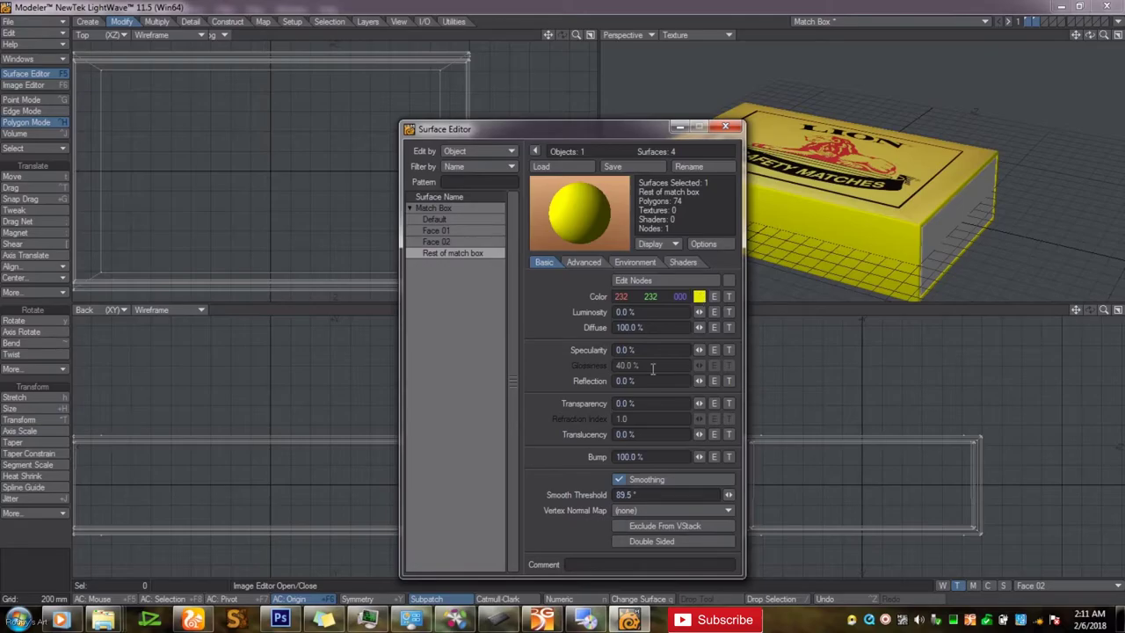
Switch to Photoshop, copy a plain yellow patch of the matchbox label to a new layer and delete the original Layer 0
left_click(281, 619)
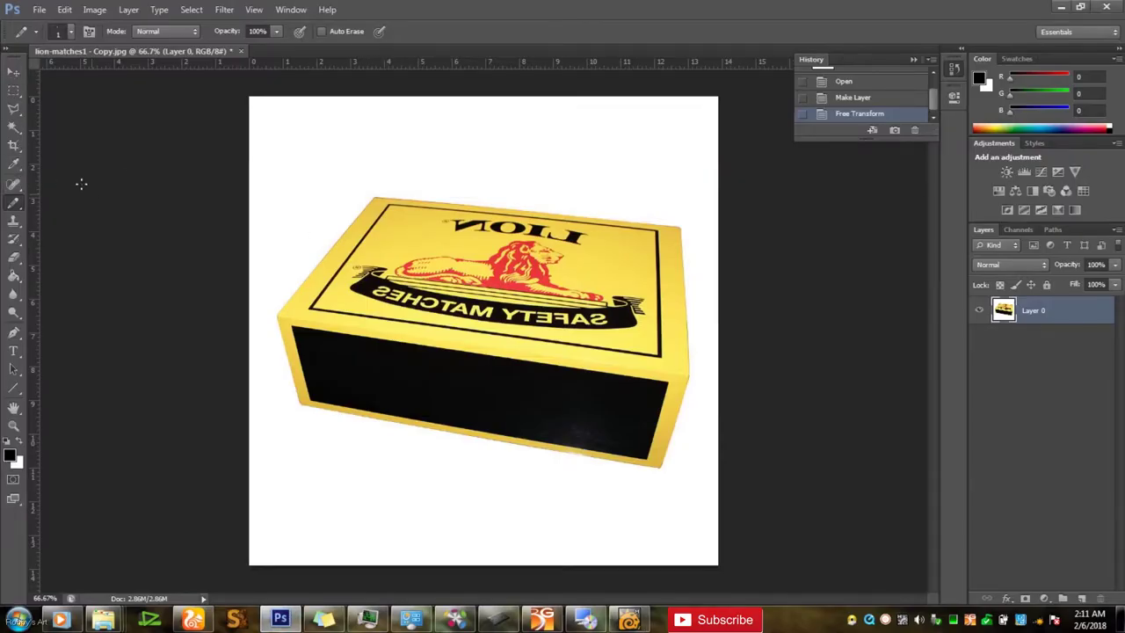
left_click(13, 91)
left_click_drag(385, 220, 432, 253)
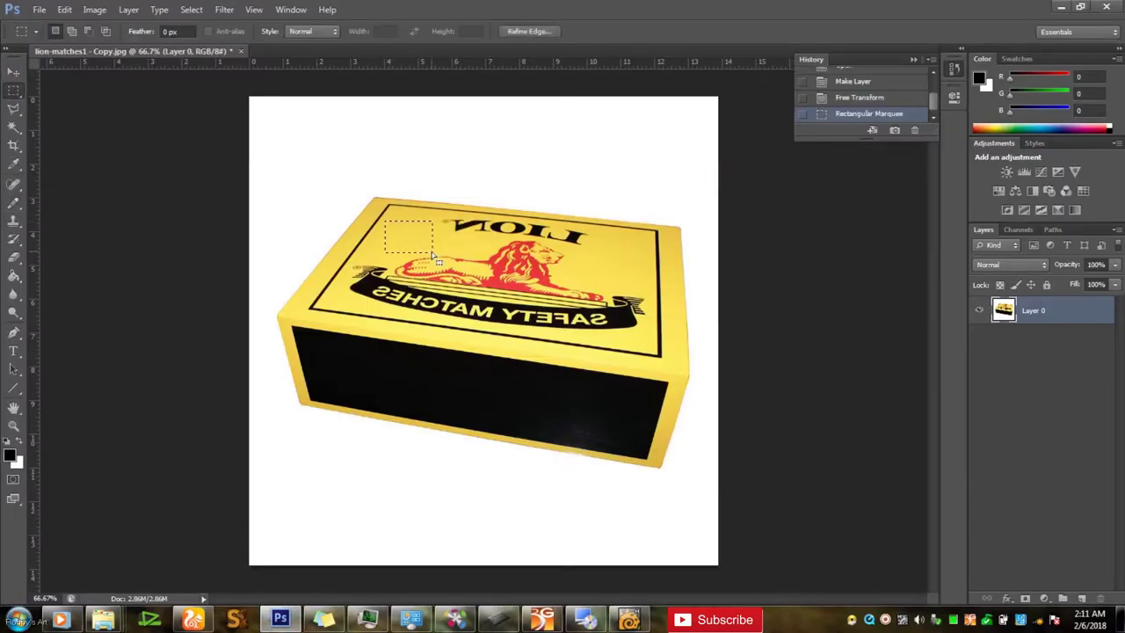
key("ctrl+j")
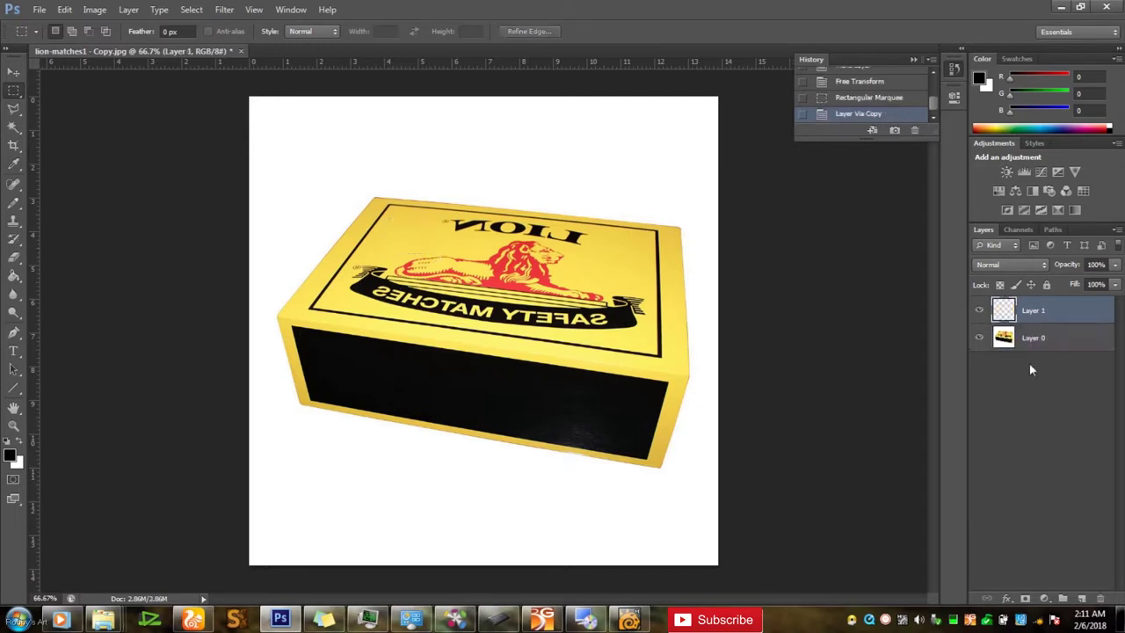
left_click(979, 338)
left_click(1019, 342)
key("Delete")
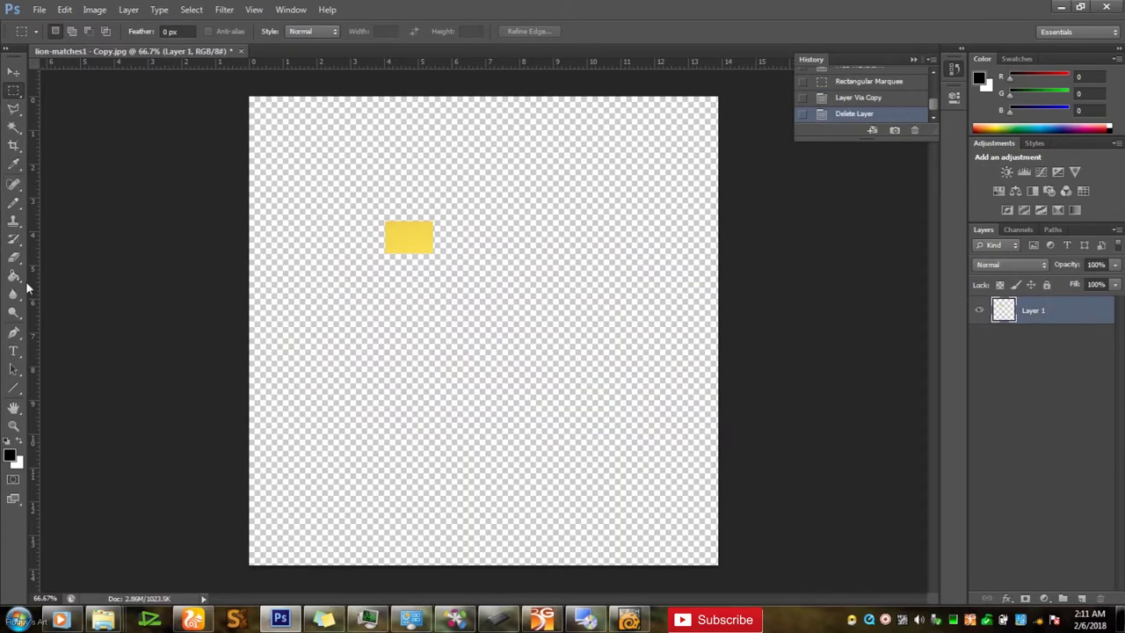
Sample the patch's yellow and fill the rest of the canvas with it using the Paint Bucket
left_click(13, 275)
left_click(423, 229, "alt")
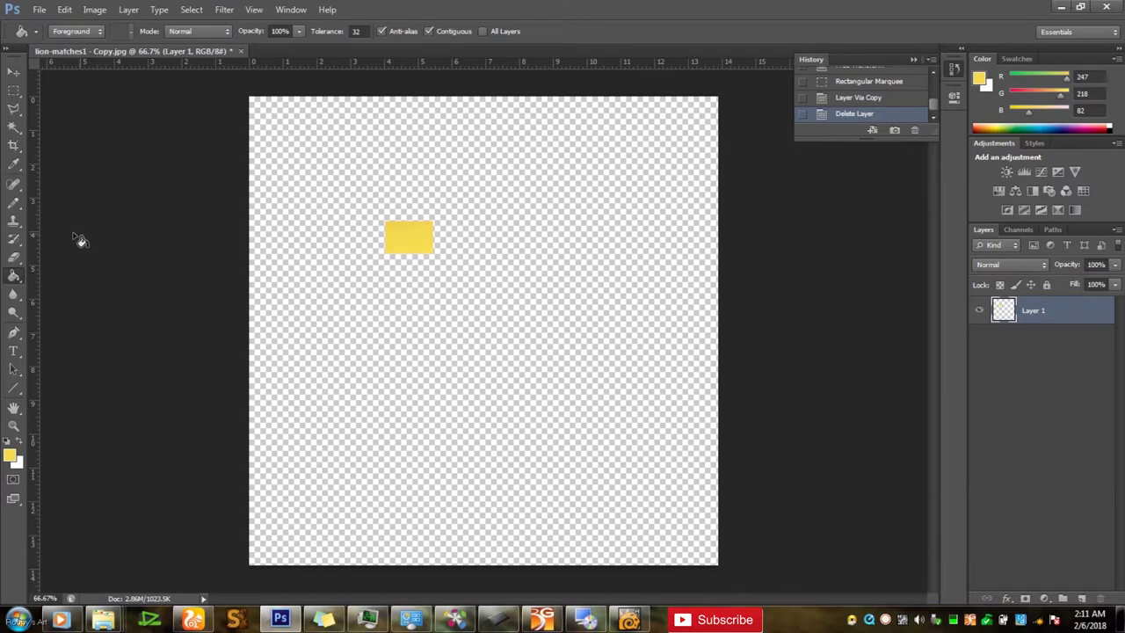
left_click(530, 279)
left_click(444, 261)
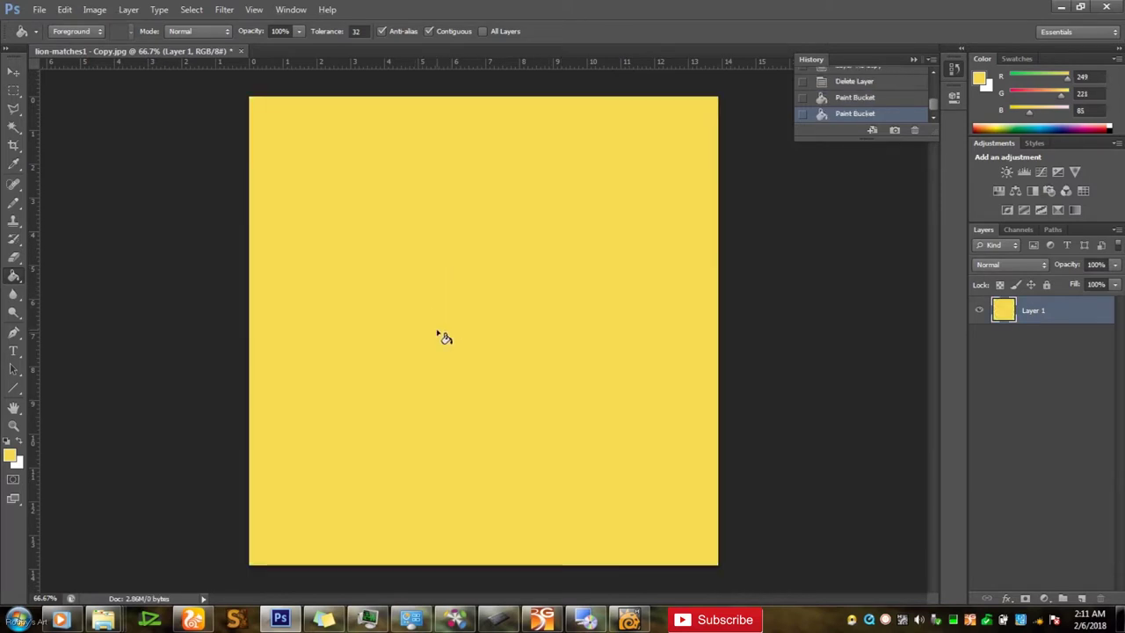
Save the yellow image as a JPEG named "Match color" in Downloads at Maximum quality 12
left_click(39, 9)
left_click(52, 173)
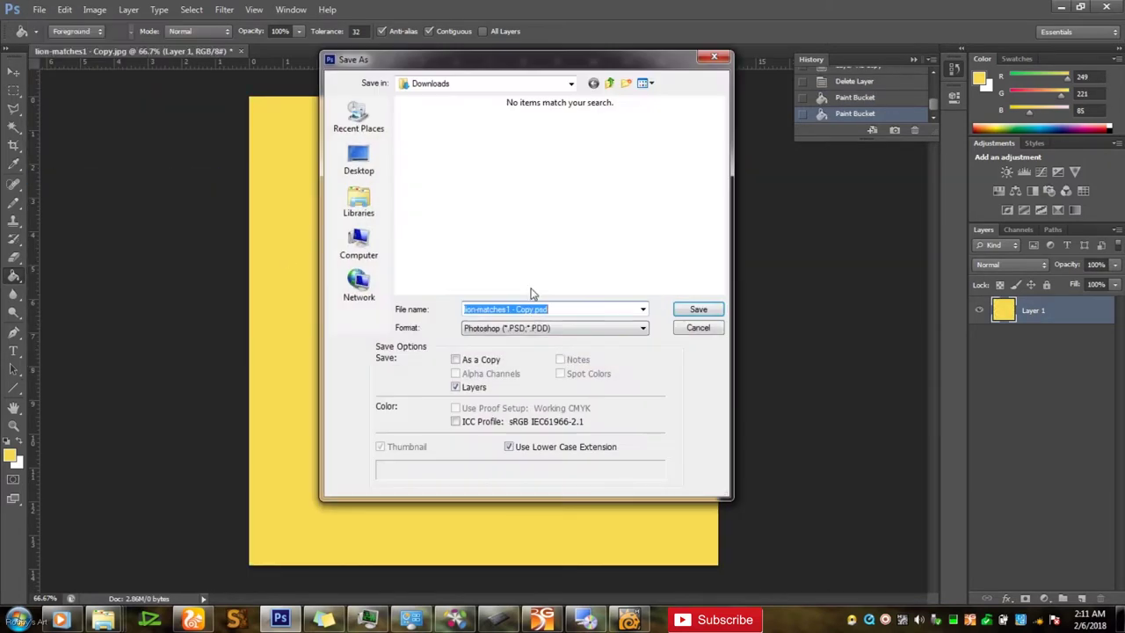
type("Match color")
left_click(599, 328)
left_click(528, 427)
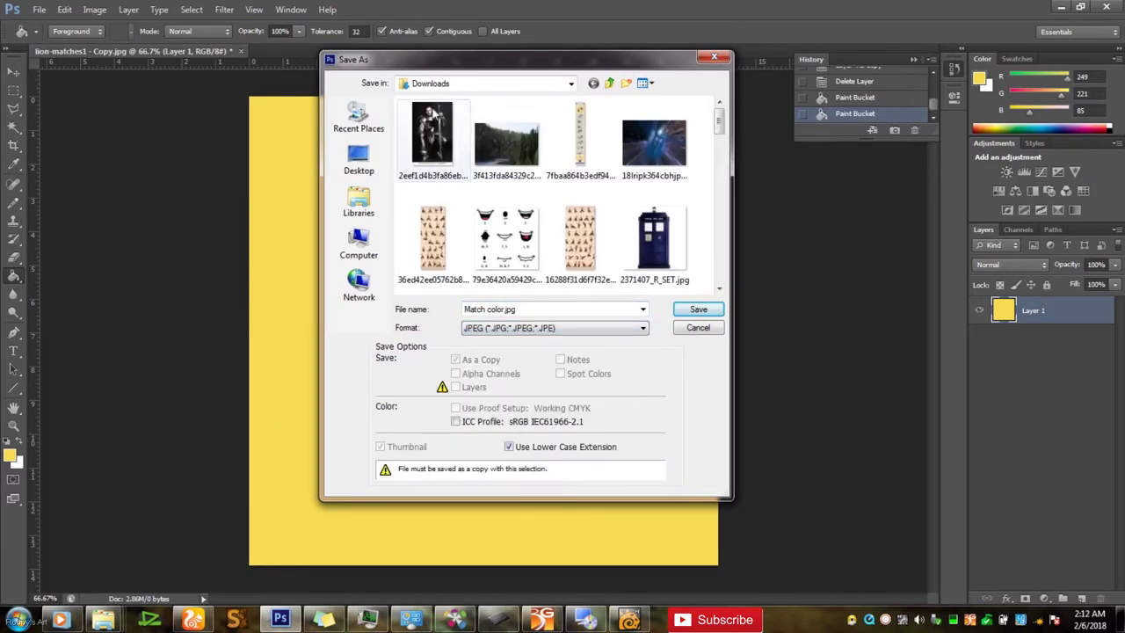
left_click(698, 309)
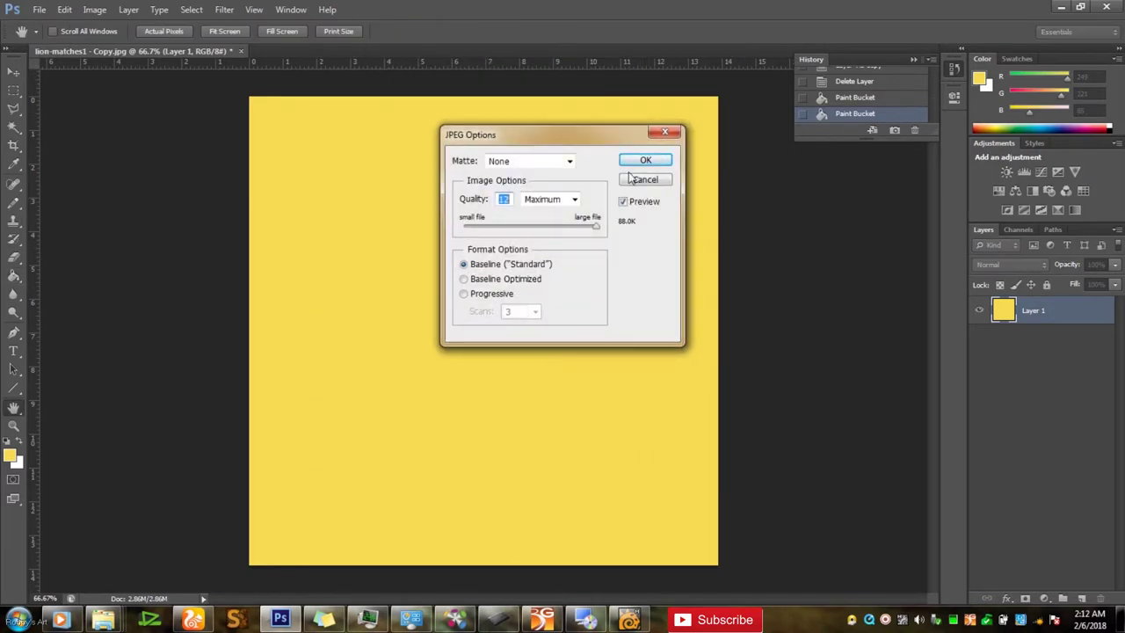
key("Return")
Load Match color.jpg into LightWave Modeler and apply it as a planar image map on the "Rest of match box" surface's color
mouse_move(103, 619)
left_click(404, 537)
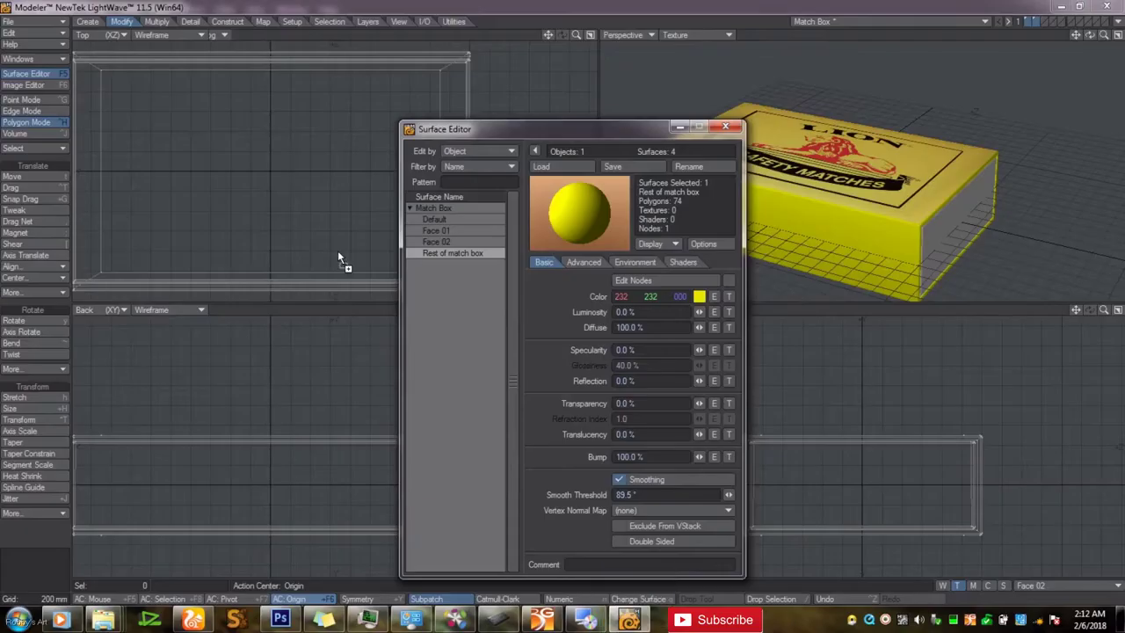
left_click(728, 299)
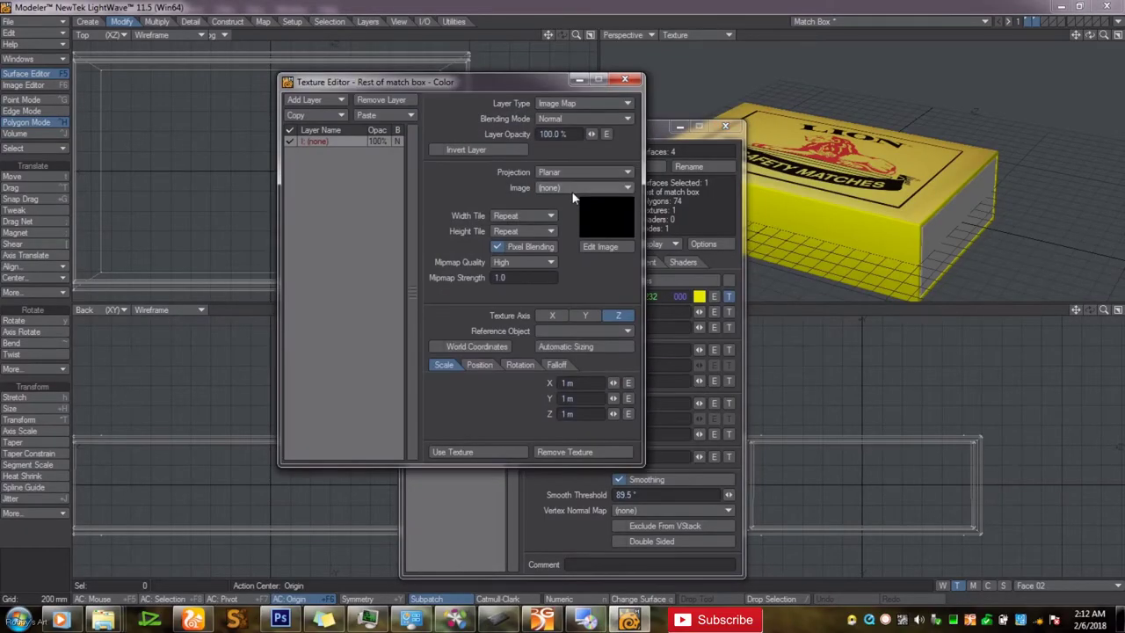
left_click(571, 190)
left_click(561, 234)
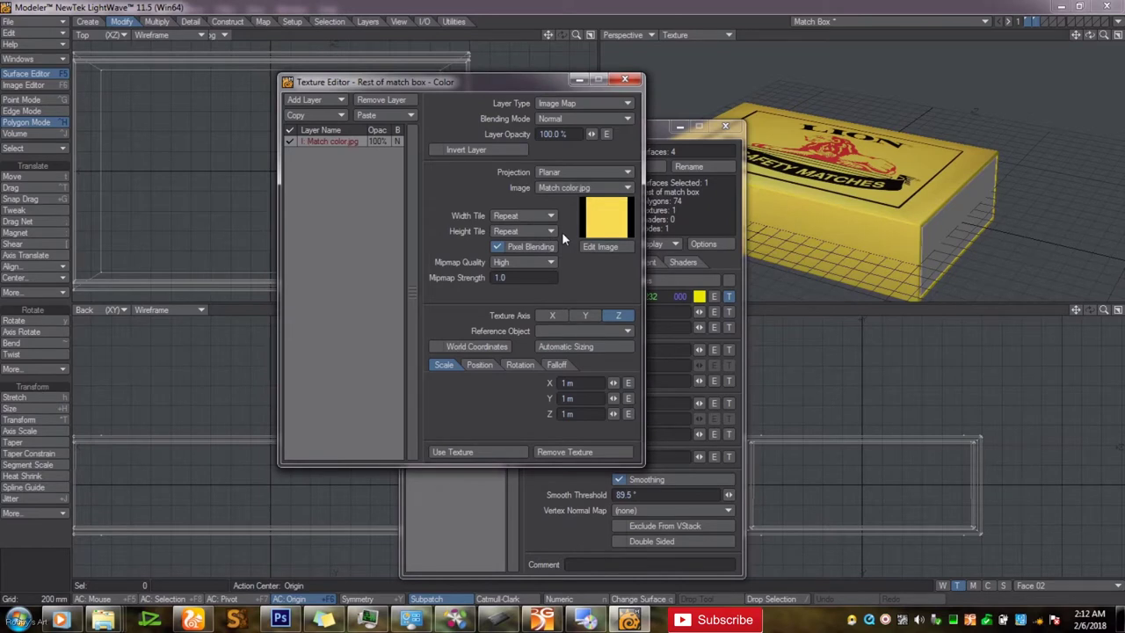
left_click(625, 79)
left_click(725, 126)
Set the Perspective view's display mode to Textured Wire
mouse_move(1089, 35)
left_mouse_down()
mouse_move(791, 53)
mouse_move(1090, 37)
left_mouse_up()
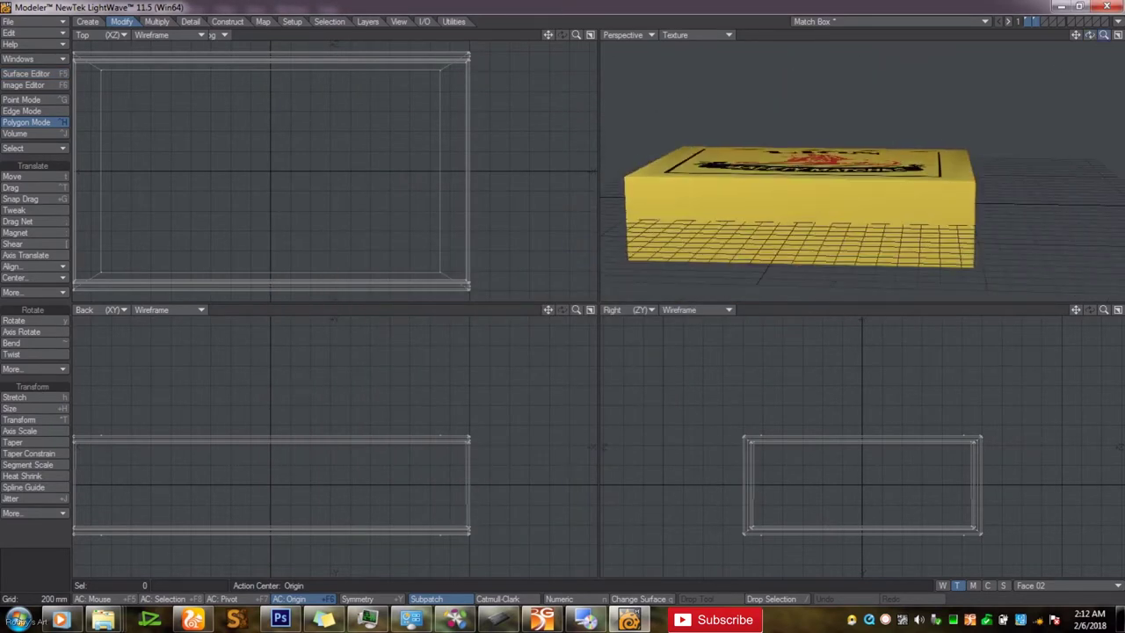
left_click(694, 35)
left_click(717, 112)
Select the sleeve's two long side faces, set the action center to Selection and scale the faces down in the Back view
left_click(961, 174)
left_click_drag(1090, 35, 931, 52)
left_click(972, 198)
left_click(110, 599)
left_click(168, 599)
left_click(36, 408)
left_click_drag(255, 477, 225, 476)
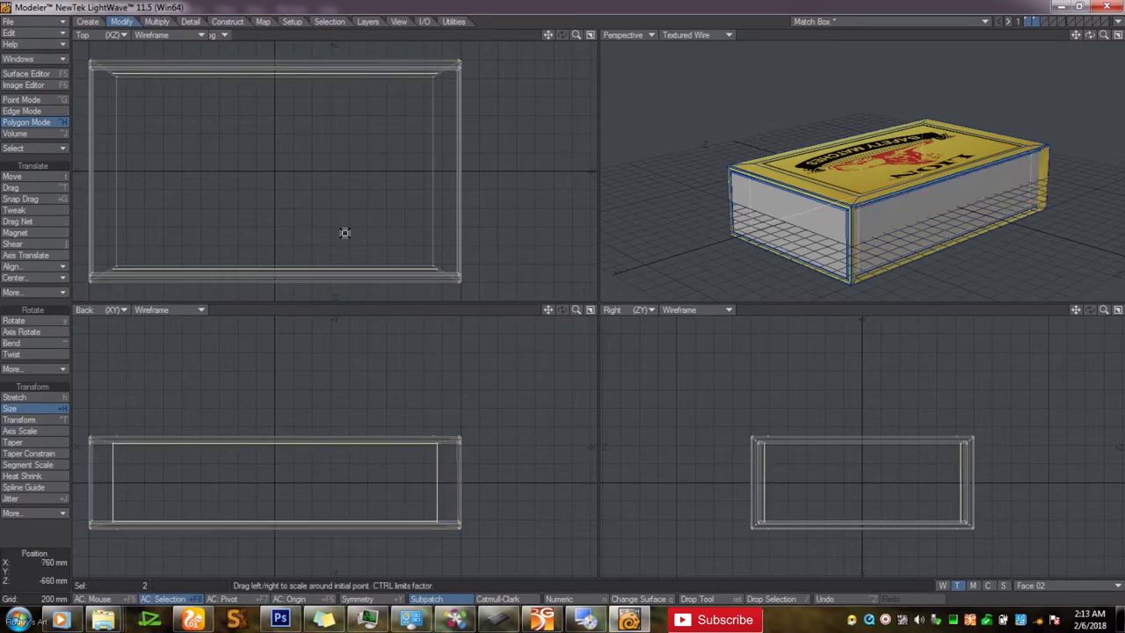
Move the two scaled side faces outward one at a time in the Right view, and drop the selection
left_click_drag(1104, 309, 1124, 297)
left_click_drag(979, 389, 977, 389)
left_click(37, 177)
left_click_drag(795, 404, 731, 404)
key("space")
left_click_drag(1079, 311, 5, 320)
left_click(26, 176)
left_click_drag(844, 393, 972, 394)
key("space")
key("slash")
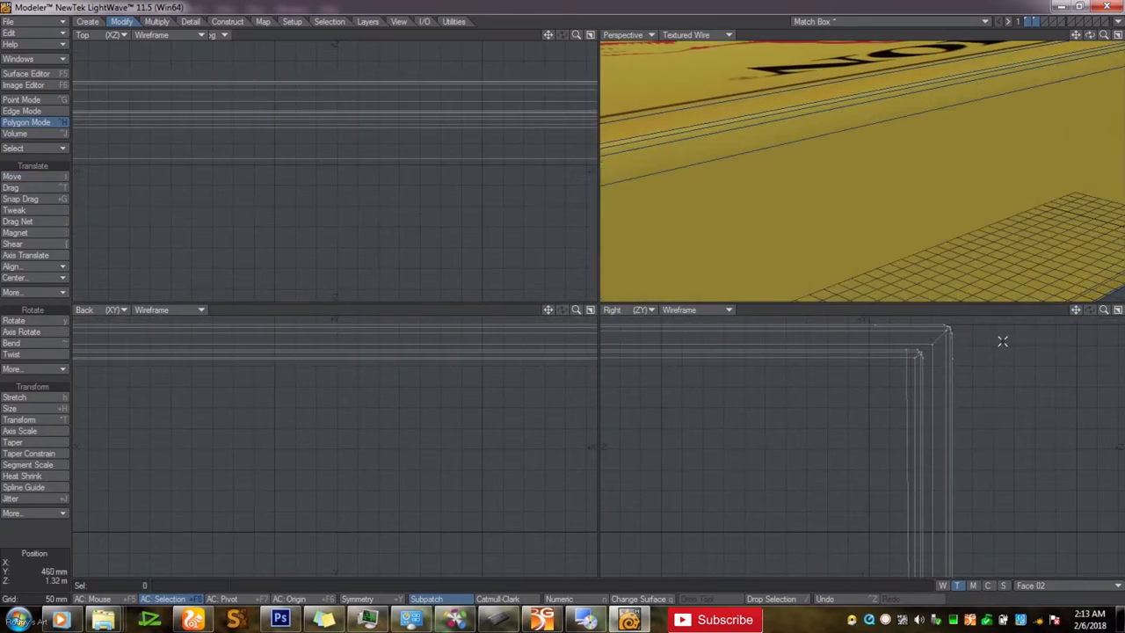
key("a")
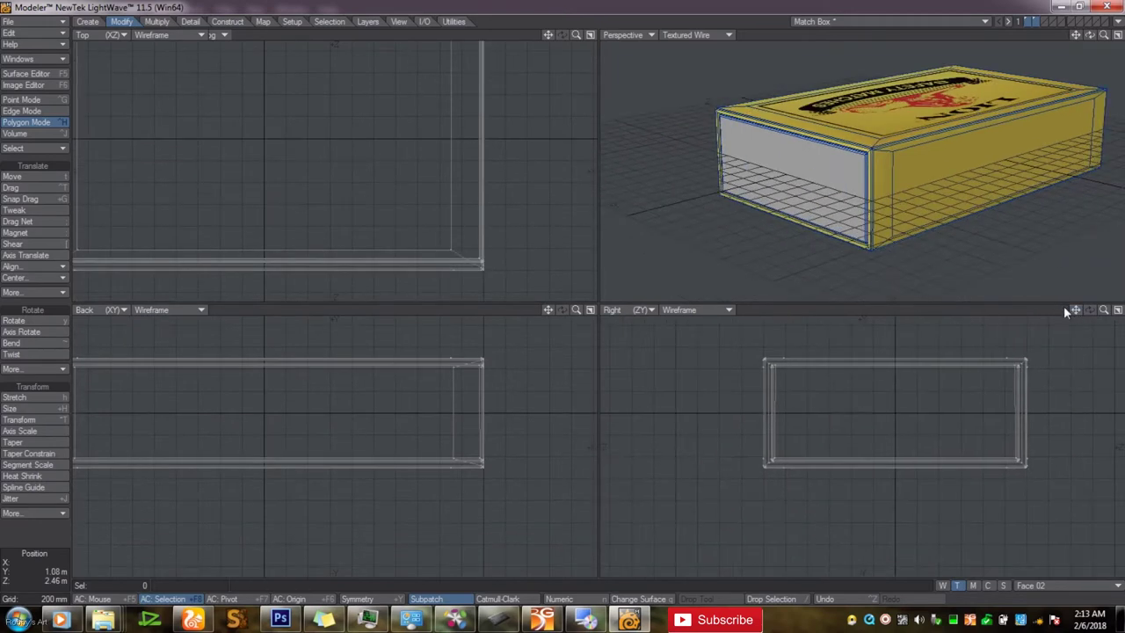
Select the sleeve's two inset long side faces, assign them a new surface named "Black" with a black colour, and drop the selection
left_click_drag(1090, 36, 1011, 42)
left_click(1023, 188)
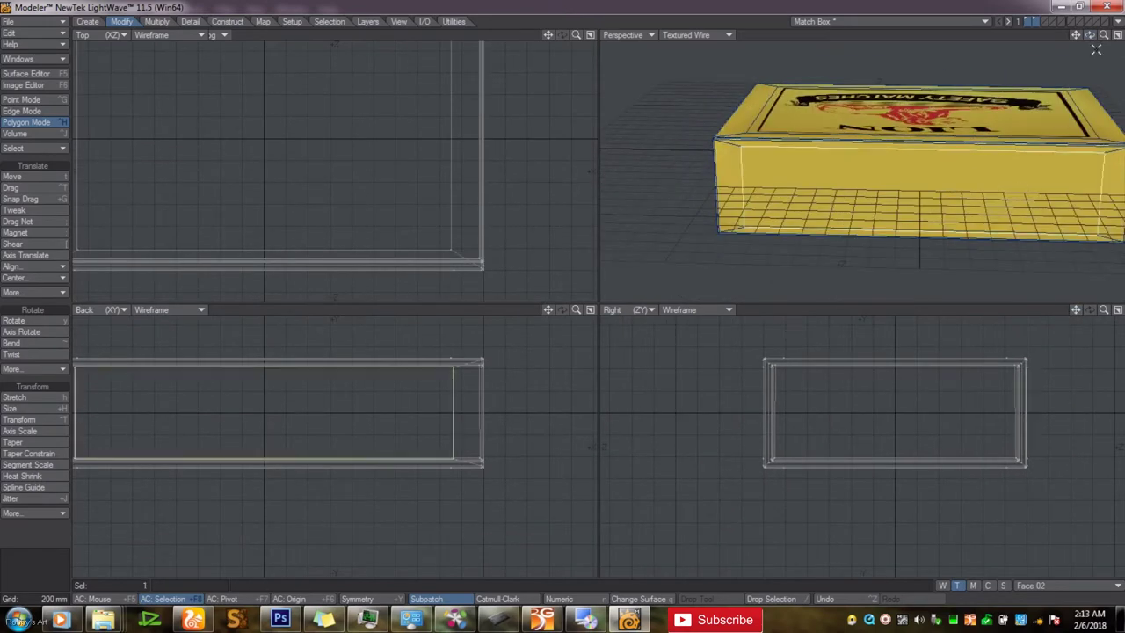
left_click_drag(1096, 50, 1020, 55)
left_click(977, 128, "shift")
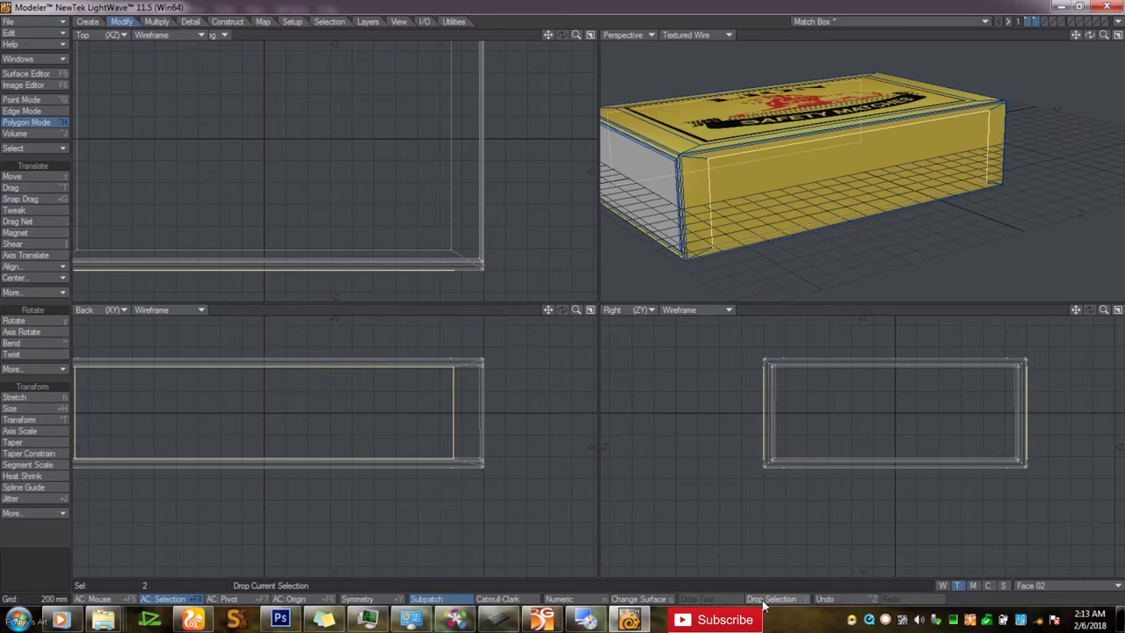
left_click(639, 599)
type("Black")
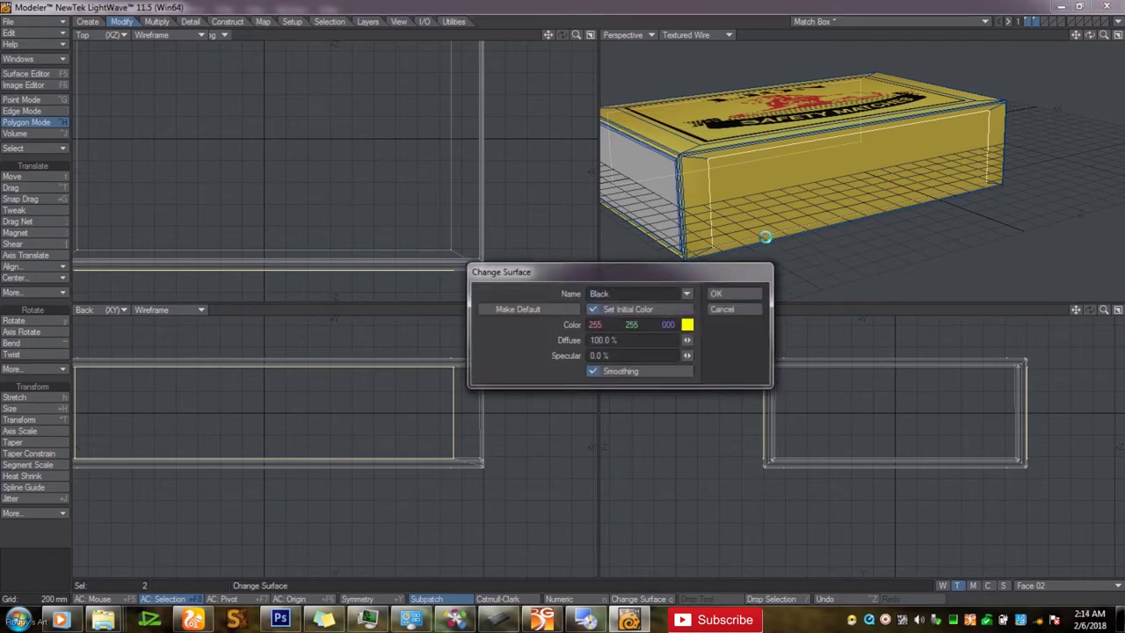
left_click(688, 324)
left_click(493, 396)
left_click(502, 497)
left_click(716, 294)
key("/")
Set the Perspective view's display mode to Texture
left_click(688, 35)
left_click(685, 100)
left_click_drag(1104, 35, 949, 69)
left_click_drag(879, 46, 866, 48)
right_click_drag(784, 377, 1036, 427)
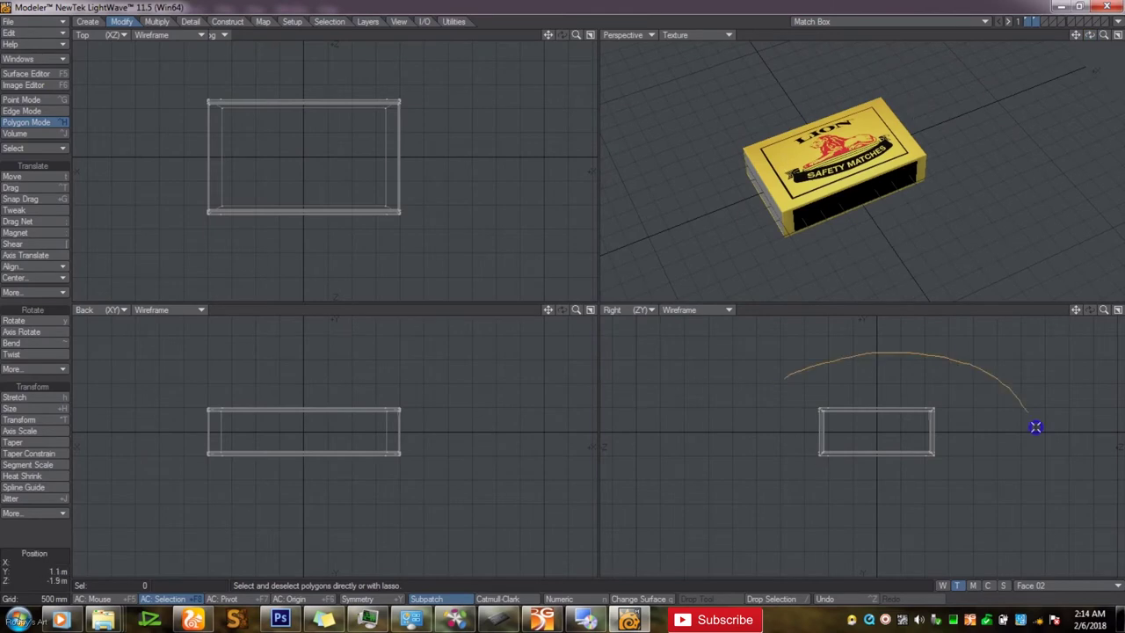
right_click_drag(981, 370, 977, 359)
Select the whole inner tray and assign it a new surface named "Blue" with colour 0, 64, 128, and drop the selection
mouse_move(1089, 35)
left_mouse_down()
mouse_move(989, 15)
mouse_move(979, 49)
left_mouse_up()
left_click(893, 216)
key("]")
left_click(645, 599)
left_click(674, 296)
type("Blue")
key("Return")
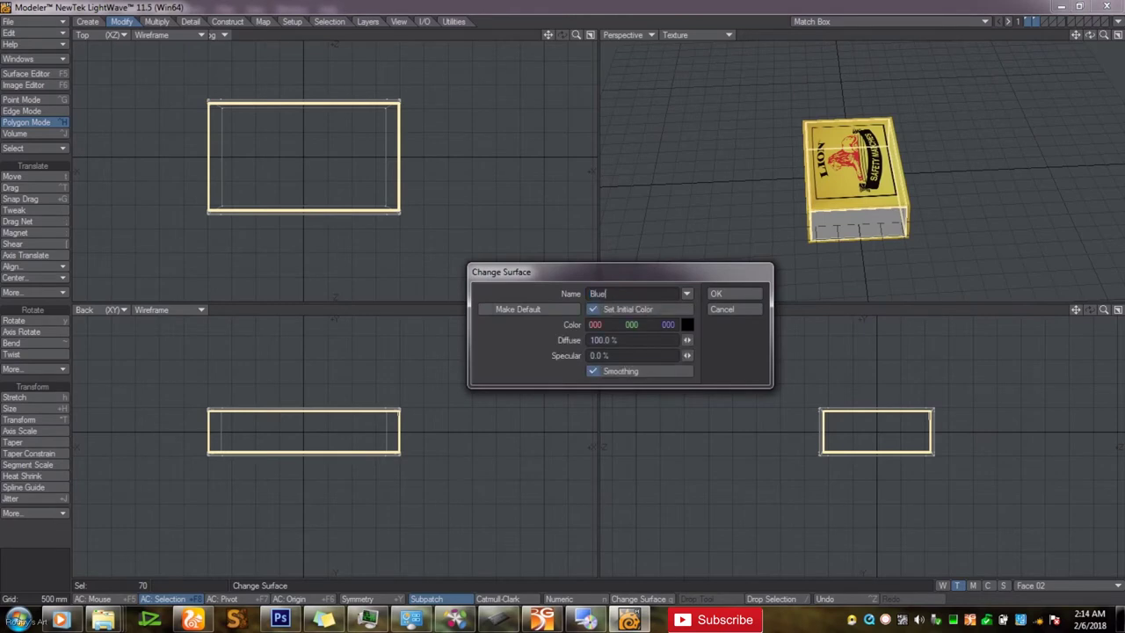
left_click(688, 324)
left_click(580, 339)
left_click(563, 354)
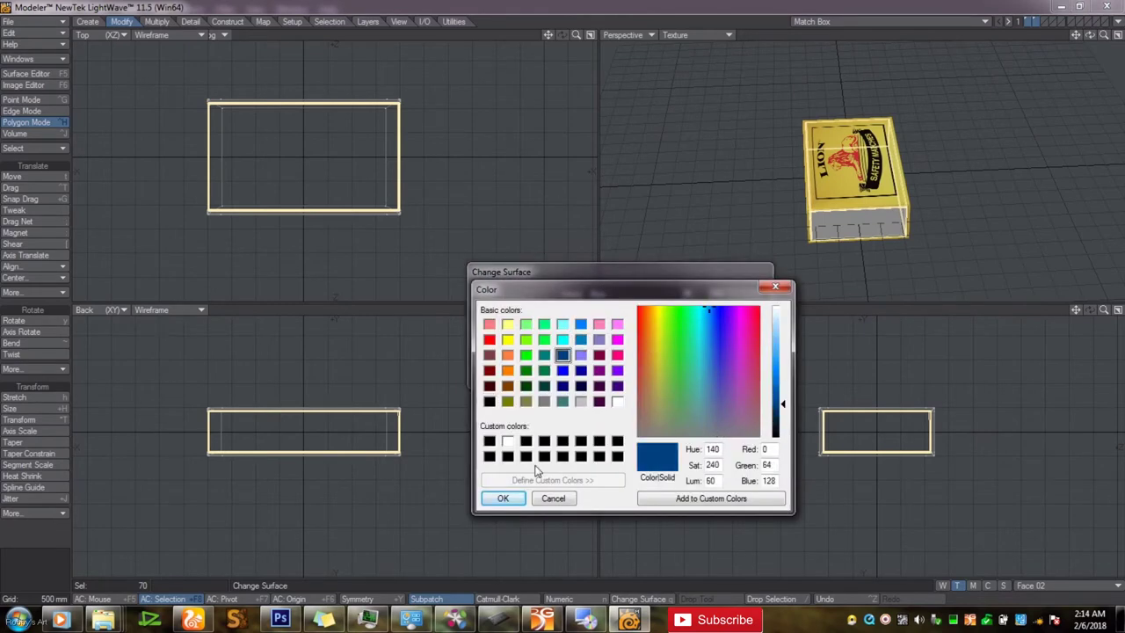
left_click(502, 498)
left_click(727, 296)
key("slash")
Stack a copy of the whole matchbox on top of the original and rotate it clockwise in the Top view
left_click_drag(1089, 35, 1019, 10)
scroll(1090, 35, "down", 3)
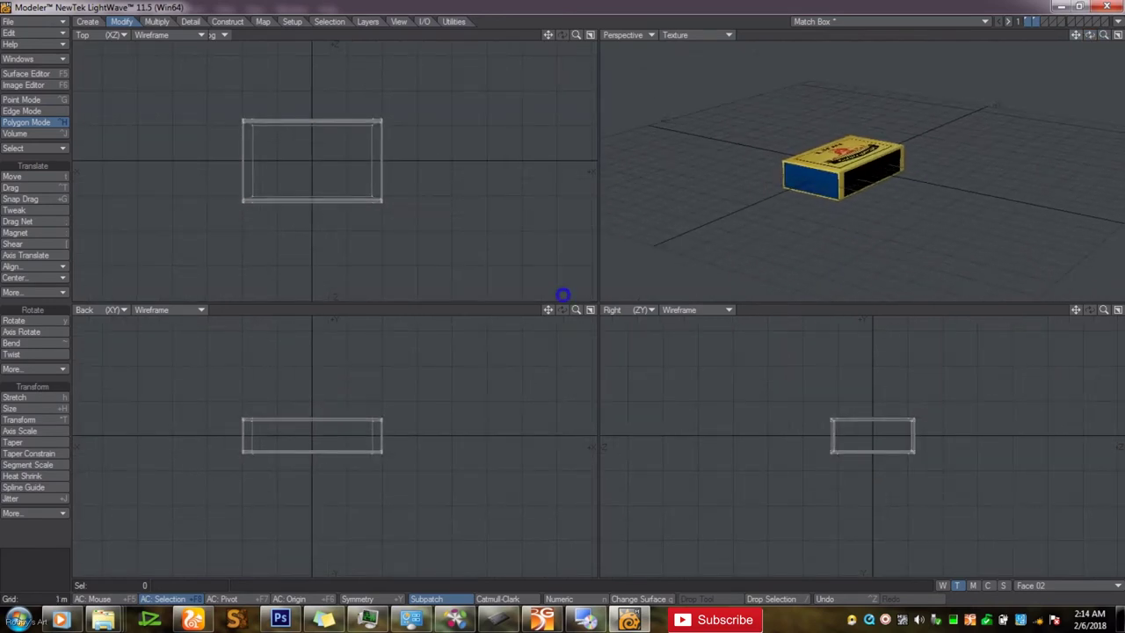
left_click_drag(1076, 35, 1034, 108)
key("'")
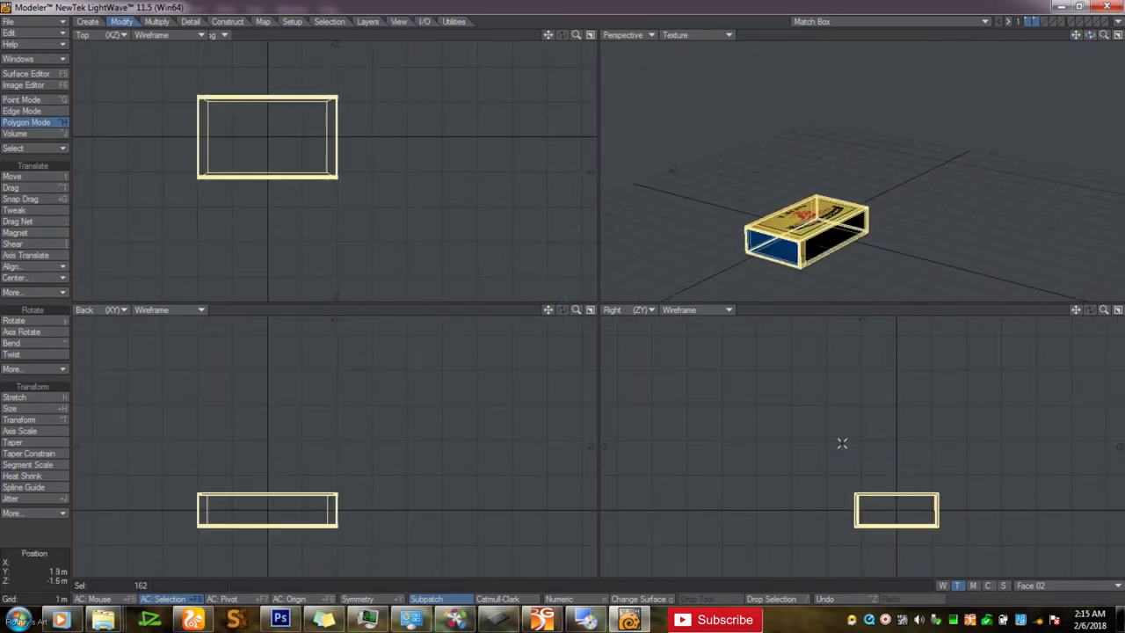
left_click(12, 176)
left_click_drag(888, 509, 768, 79)
scroll(888, 472, "up", 8)
left_click_drag(811, 413, 811, 444)
left_click_drag(1102, 310, 1006, 310)
left_click(27, 322)
left_click_drag(227, 141, 269, 226)
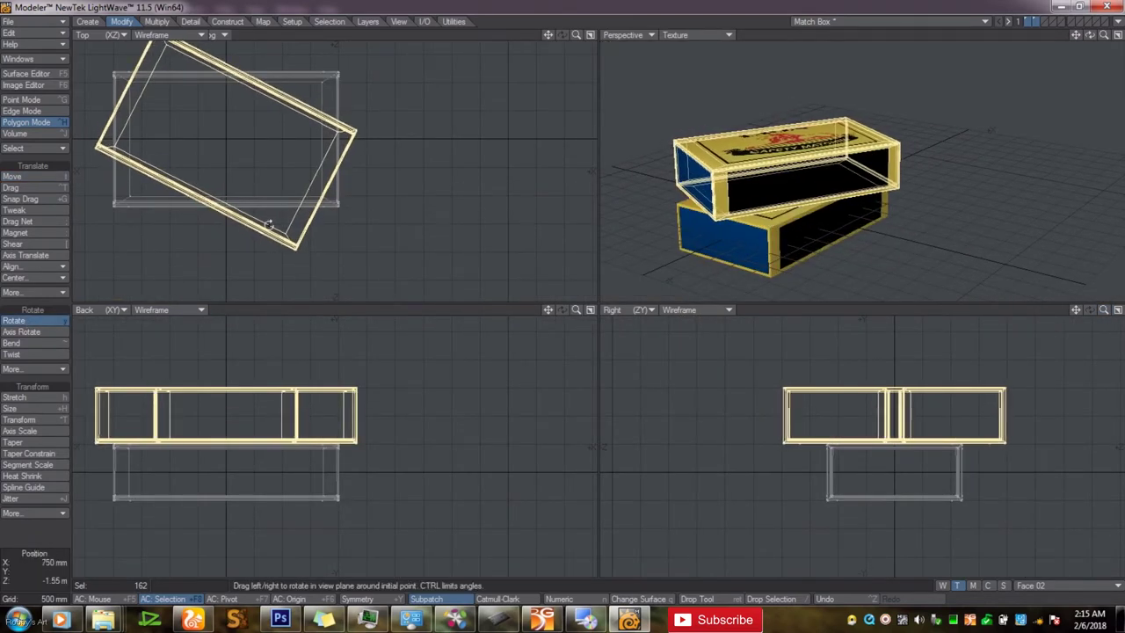
Paste a third matchbox, move it straight up onto the stack and rotate it at a different angle in the Top view
key("ctrl+v")
key("t")
left_click_drag(251, 522, 252, 406, "ctrl")
left_click_drag(578, 311, 597, 624)
left_click_drag(384, 567, 384, 584, "ctrl")
key("a")
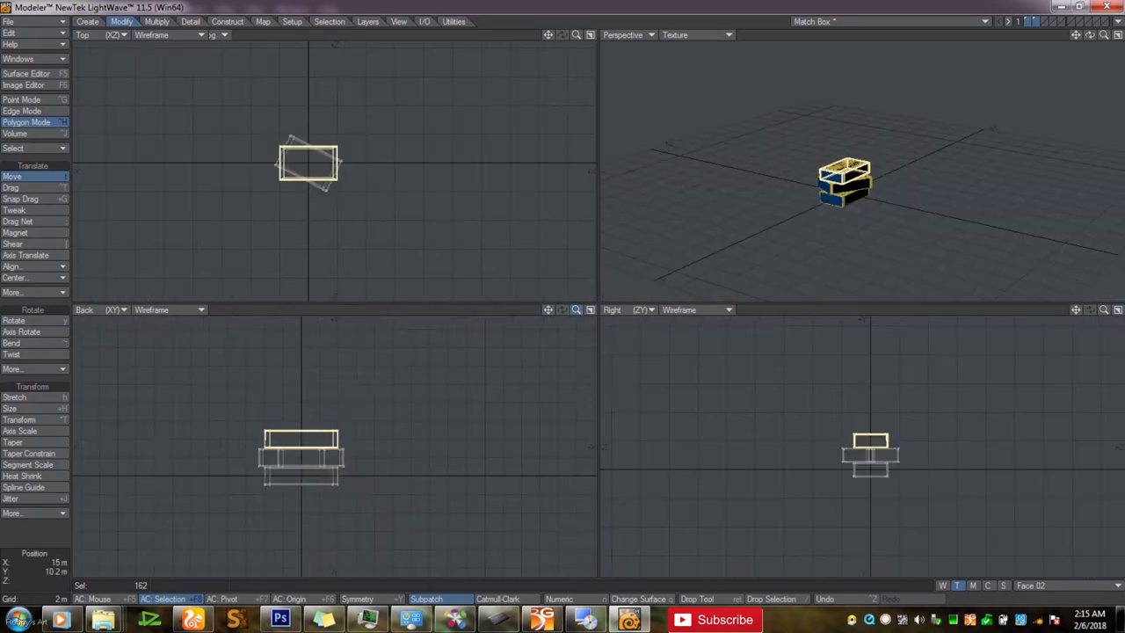
key("y")
left_click_drag(252, 141, 177, 140)
Paste a fourth matchbox, turn it 90° onto its long side and move it beside the stack in the Right view
left_click_drag(1090, 36, 1054, 35)
key("v")
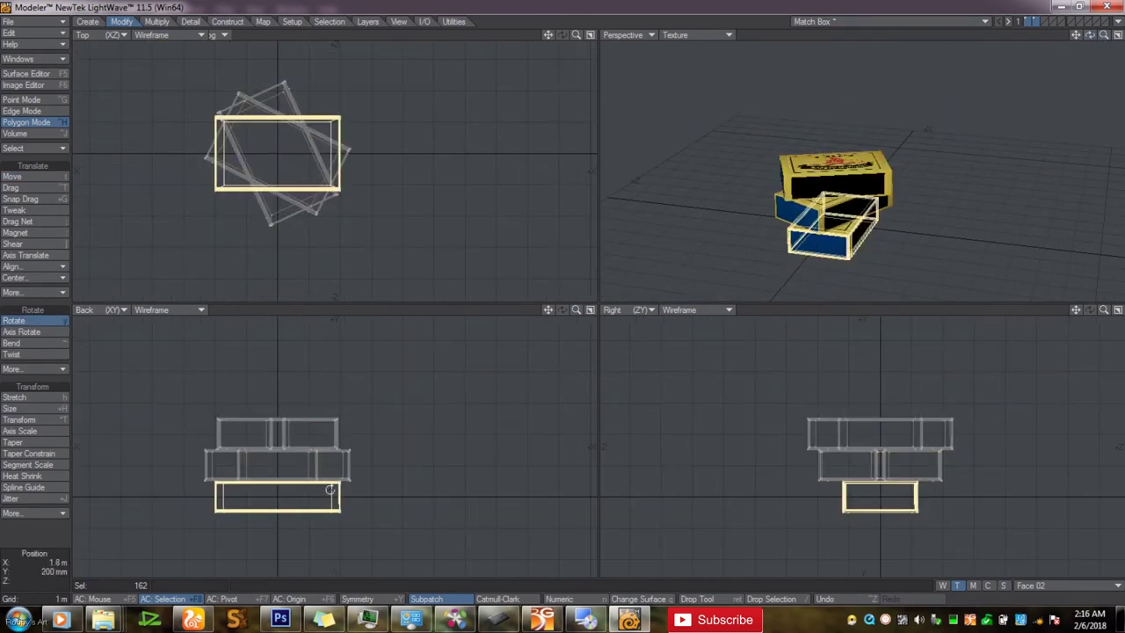
key("r")
left_click(35, 177)
mouse_move(277, 492)
left_mouse_down()
mouse_move(278, 427)
mouse_move(277, 474)
left_mouse_up()
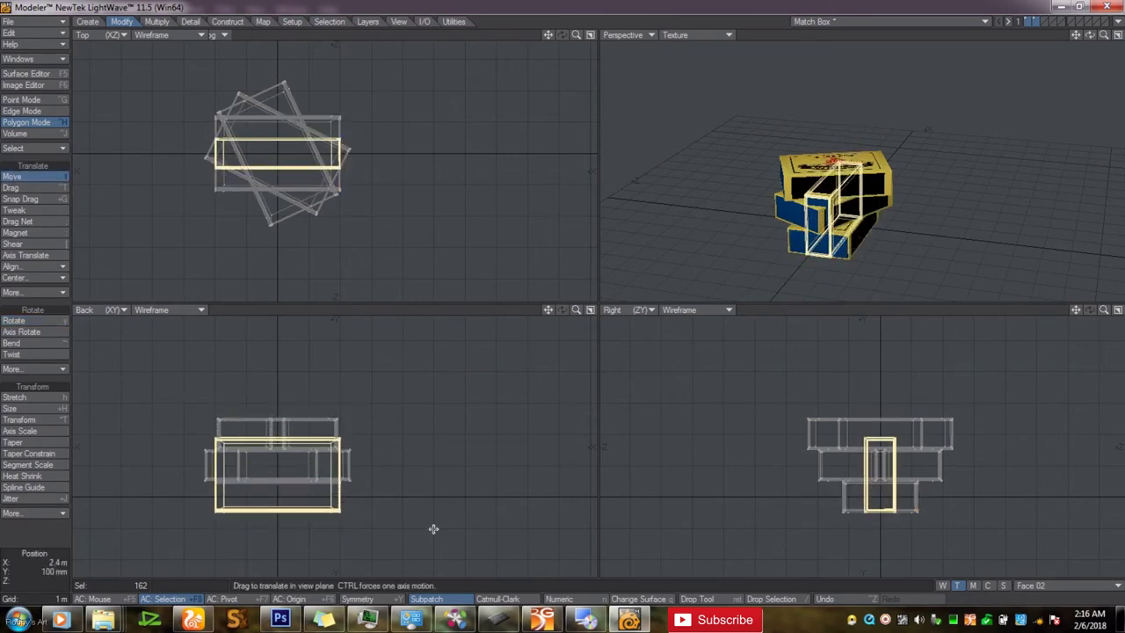
left_click_drag(886, 493, 794, 493)
Rotate the upright matchbox slightly in the Top, Right and Back views so it leans against the stack, and drop the selection
key("y")
mouse_move(278, 244)
left_mouse_down()
mouse_move(237, 244)
mouse_move(290, 233)
left_mouse_up()
right_click(284, 469)
right_click(284, 469)
left_click_drag(826, 511, 816, 512)
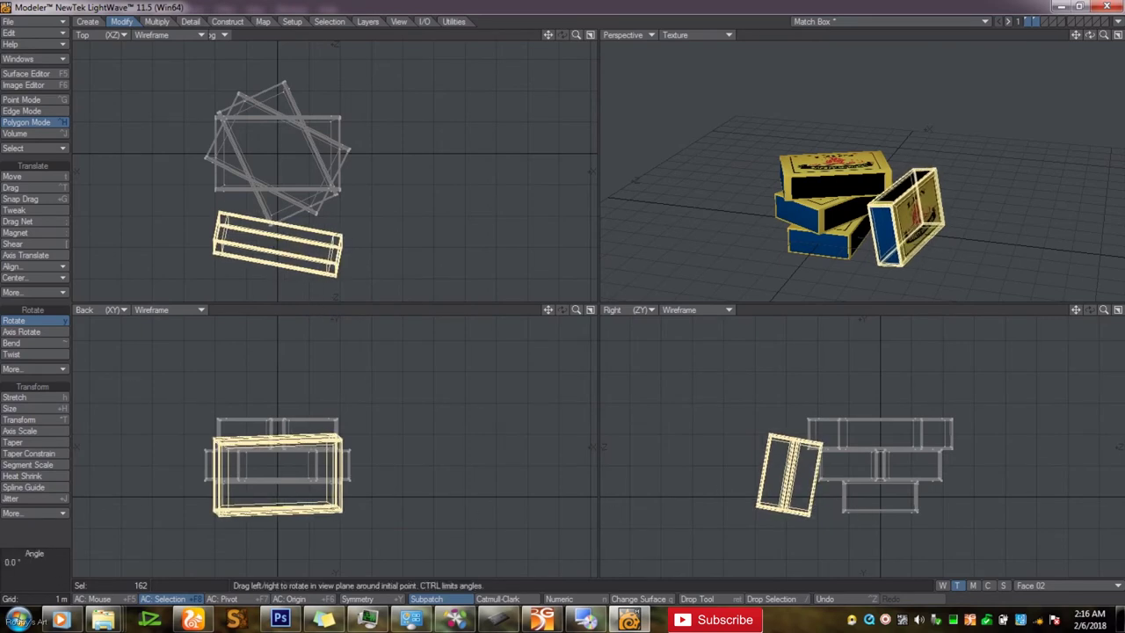
left_click_drag(299, 483, 297, 483)
key("slash")
With both layers shown, shift the stack's topmost matchbox slightly sideways in the Top view, drop the selection and save the object
left_click(1104, 21)
left_click(1026, 19)
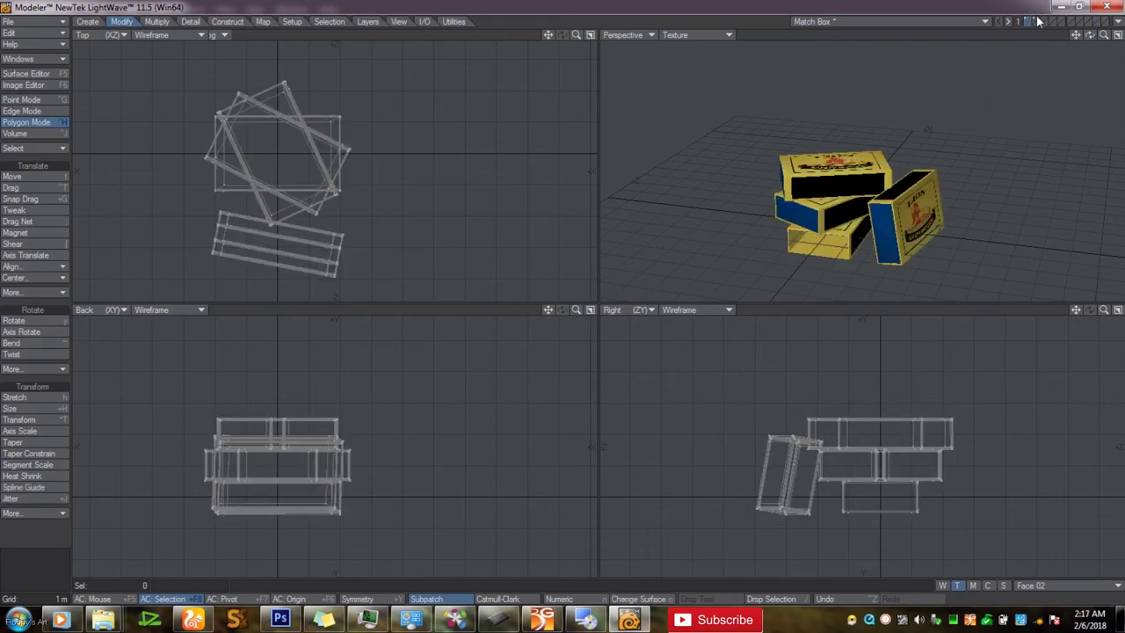
key("a")
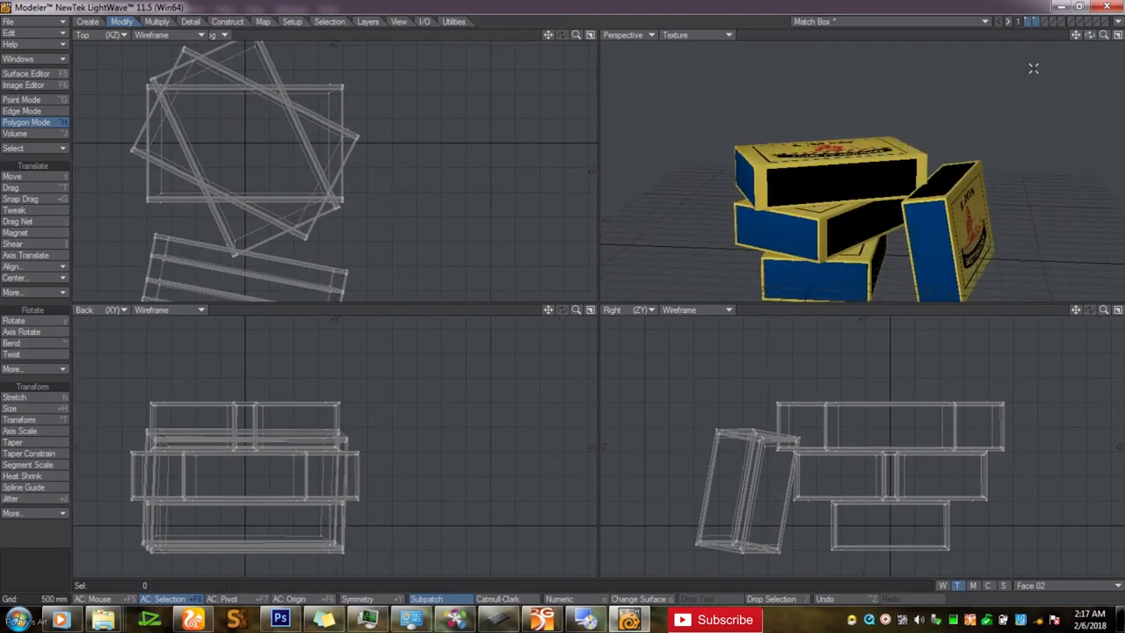
left_click_drag(225, 227, 217, 226)
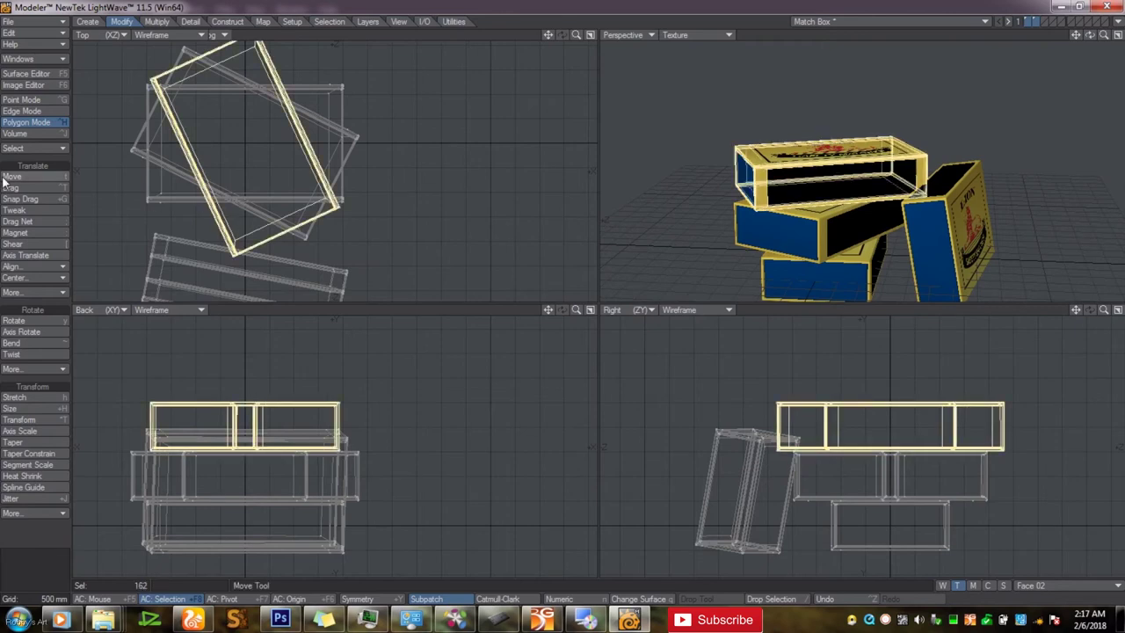
left_click_drag(245, 145, 251, 143)
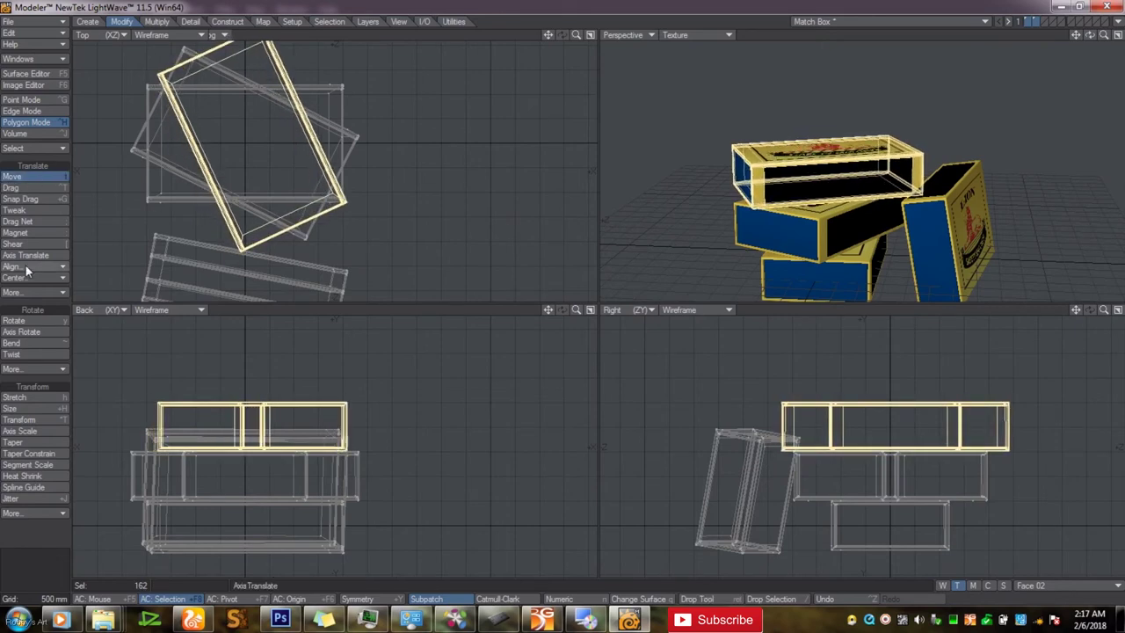
left_click_drag(426, 205, 419, 204)
key("slash")
key("s")
Maximize the Perspective view and examine the finished matchbox arrangement from several angles
mouse_move(1089, 35)
left_mouse_down()
mouse_move(910, 45)
mouse_move(1079, 40)
mouse_move(1050, 61)
mouse_move(1074, 17)
mouse_move(980, 24)
mouse_move(1094, 32)
left_mouse_up()
left_click(1117, 36)
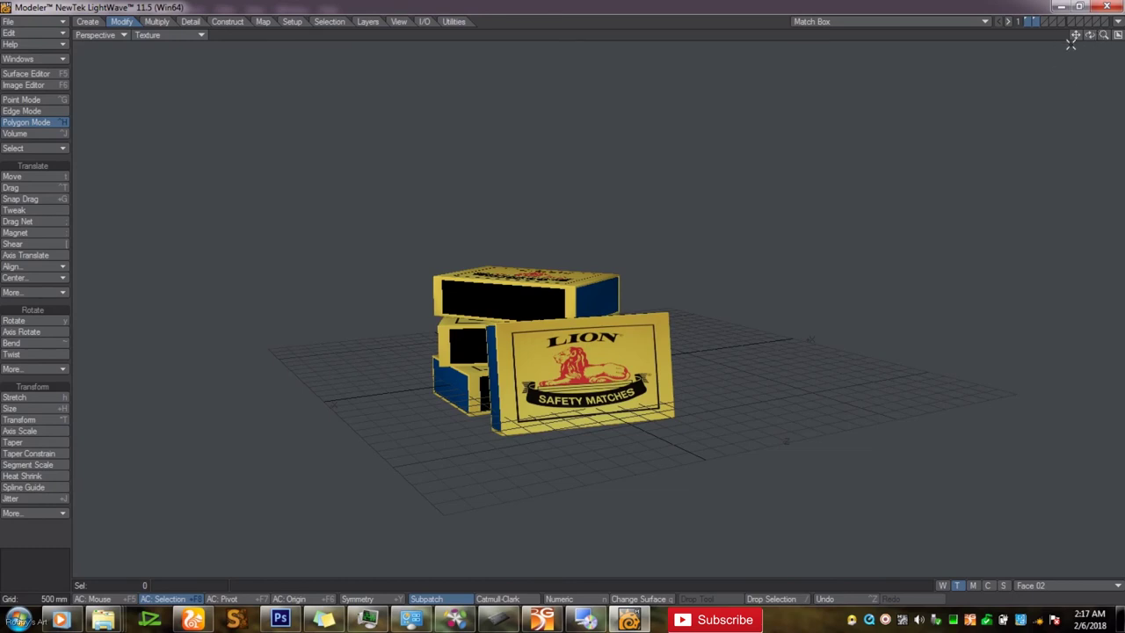
scroll(1071, 44, "up", 3)
left_click_drag(1101, 35, 1051, 37)
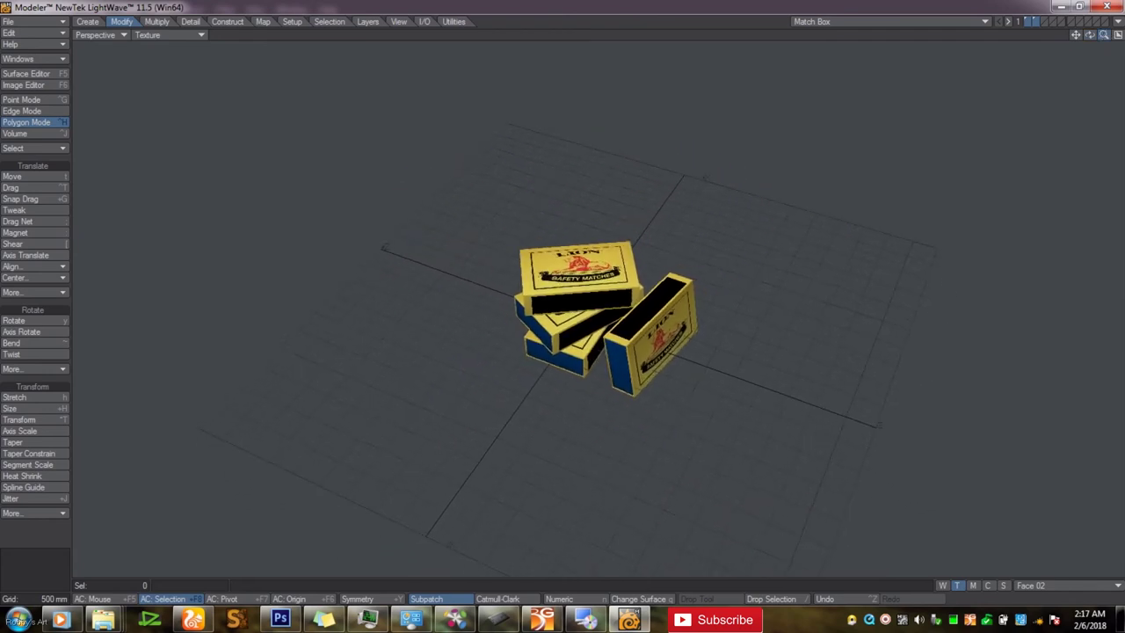